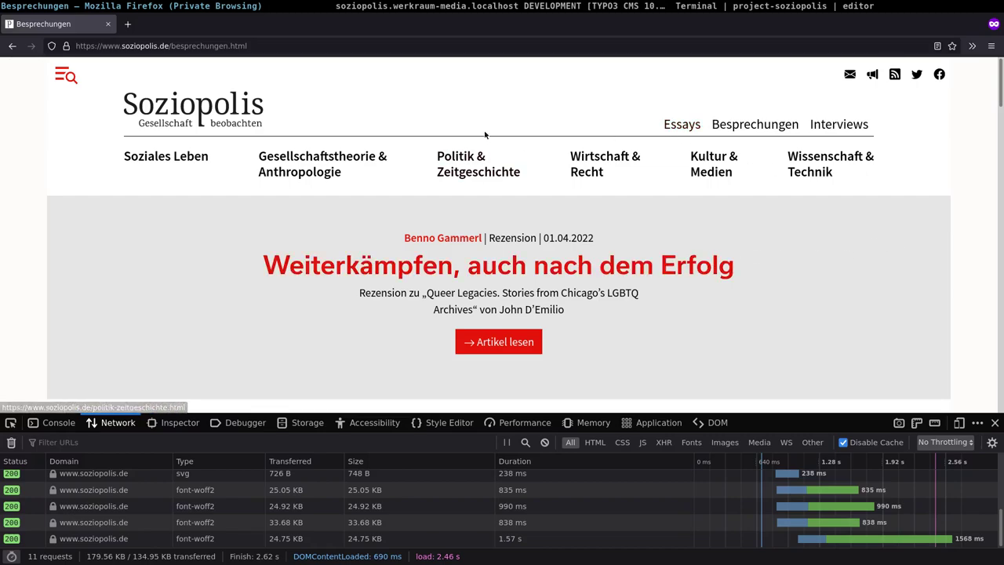
# Return from Besprechungen to the Soziopolis homepage and scroll through its Für die Insel lead
pyautogui.click(235, 117)
pyautogui.scroll(-10, 541, 209)
pyautogui.scroll(-5, 541, 208)
pyautogui.scroll(-5, 537, 212)
pyautogui.scroll(-5, 529, 216)
pyautogui.scroll(-3, 520, 220)
pyautogui.scroll(-4, 518, 221)
pyautogui.scroll(-3, 513, 222)
pyautogui.scroll(1, 513, 222)
pyautogui.scroll(9, 512, 225)
pyautogui.scroll(15, 513, 226)
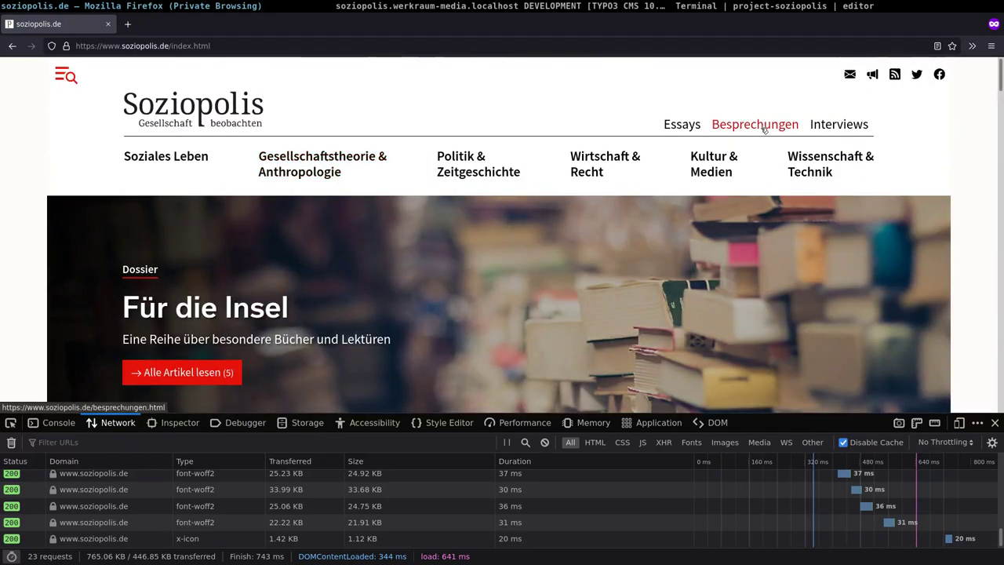
# Open the Besprechungen review listing and scroll down to its pagination
pyautogui.click(754, 123)
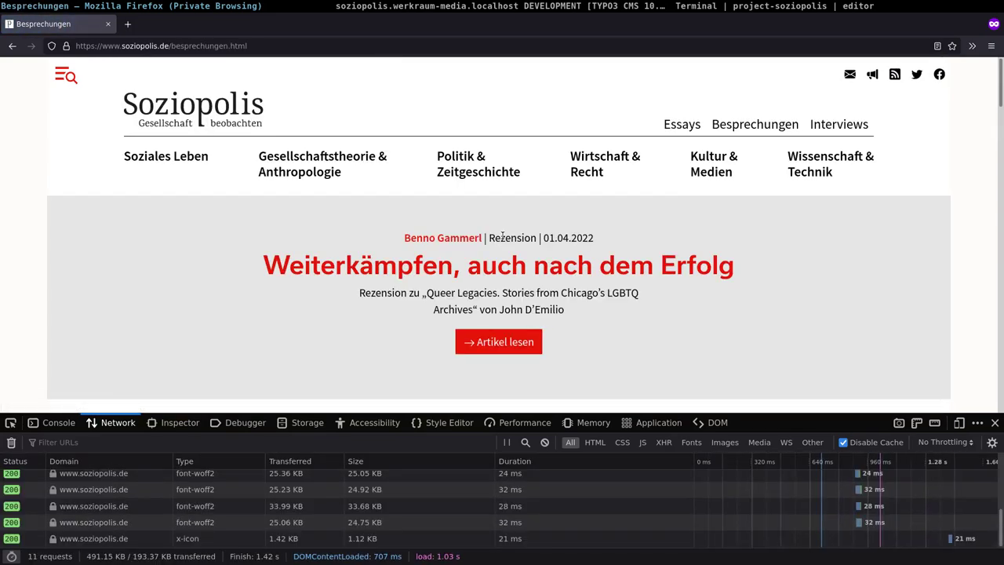
pyautogui.scroll(-2, 502, 236)
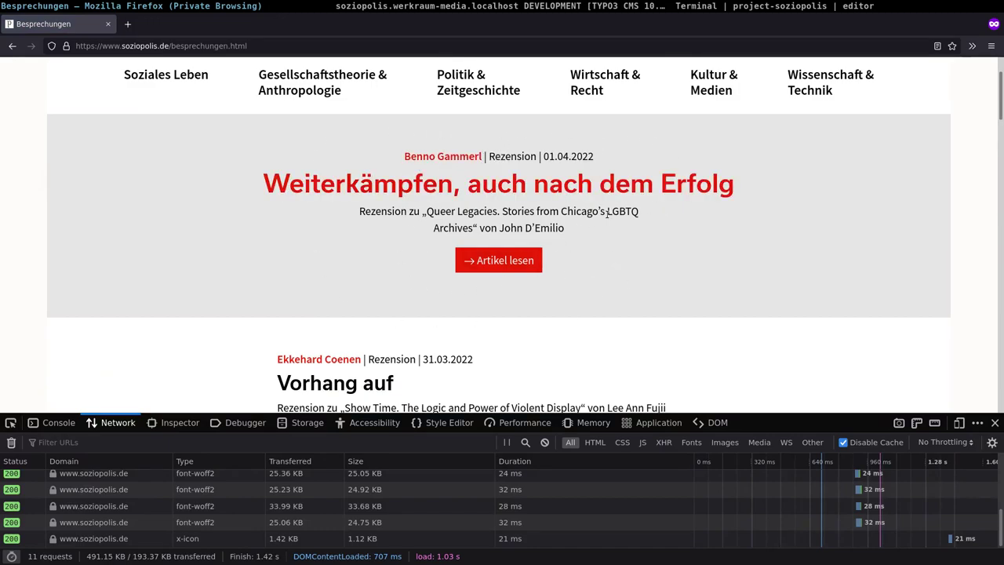
pyautogui.scroll(-5, 607, 214)
pyautogui.scroll(-3, 477, 127)
pyautogui.scroll(-3, 477, 128)
pyautogui.scroll(-2, 476, 125)
pyautogui.scroll(-5, 476, 126)
pyautogui.scroll(-2, 477, 125)
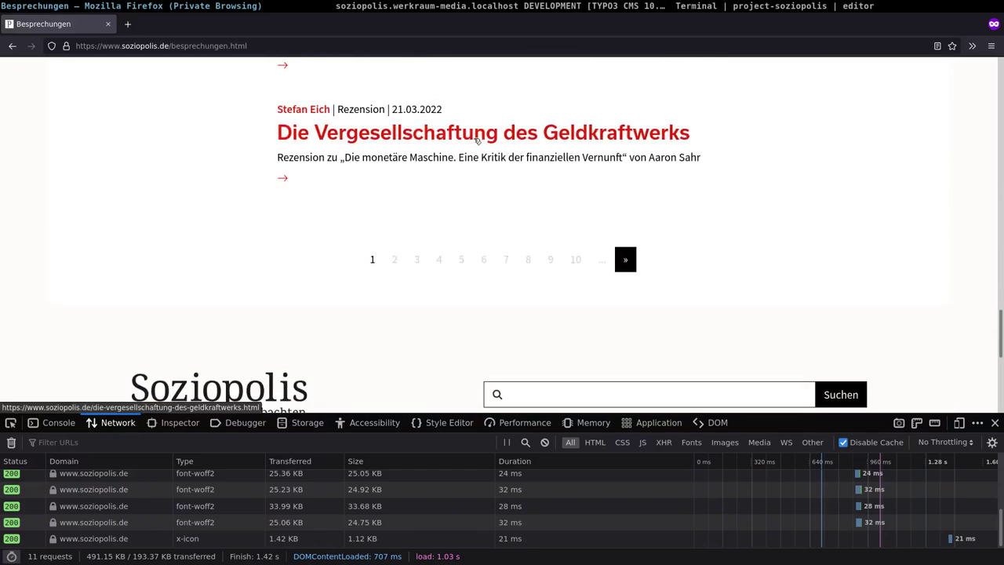
# Load page 2 of the reviews and mark its 829 ms load finish time
pyautogui.click(625, 260)
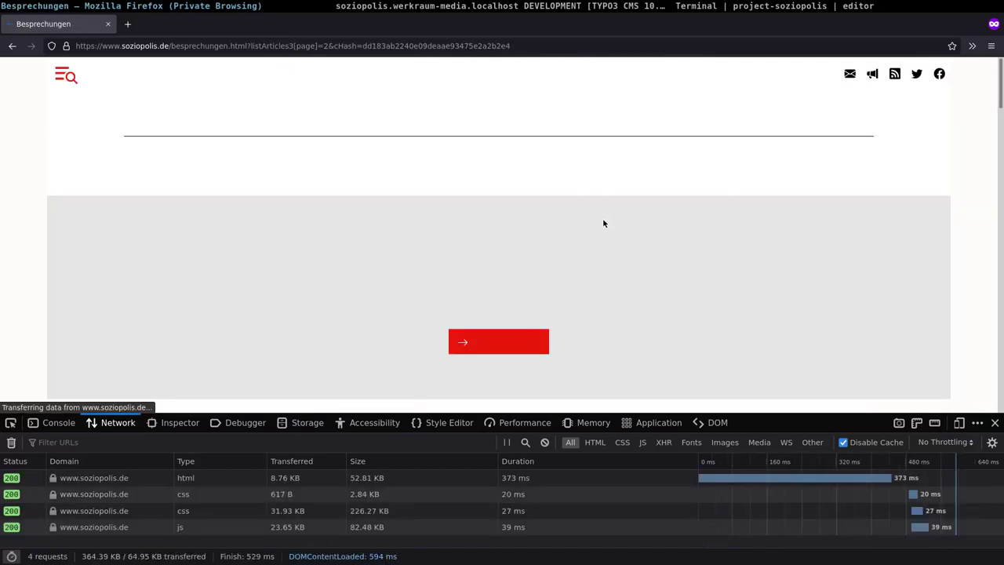
pyautogui.scroll(-5, 604, 215)
pyautogui.scroll(-5, 604, 213)
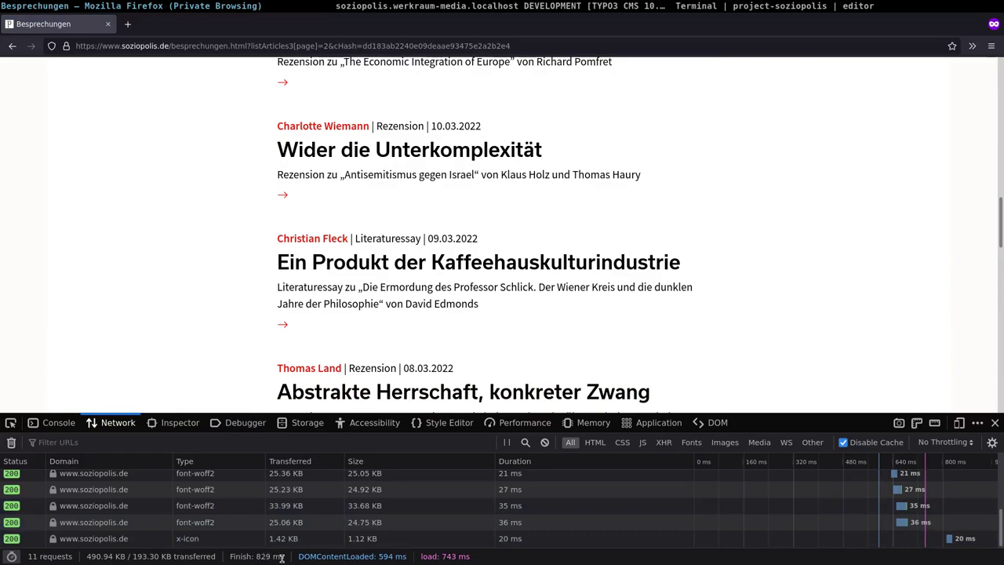
pyautogui.moveTo(284, 556); pyautogui.dragTo(229, 557)
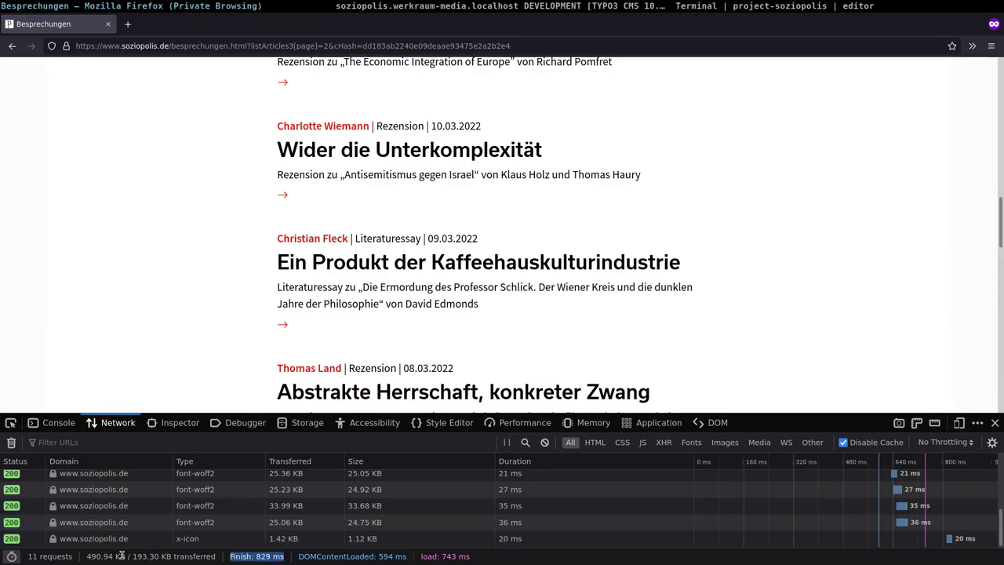
pyautogui.scroll(-10, 567, 280)
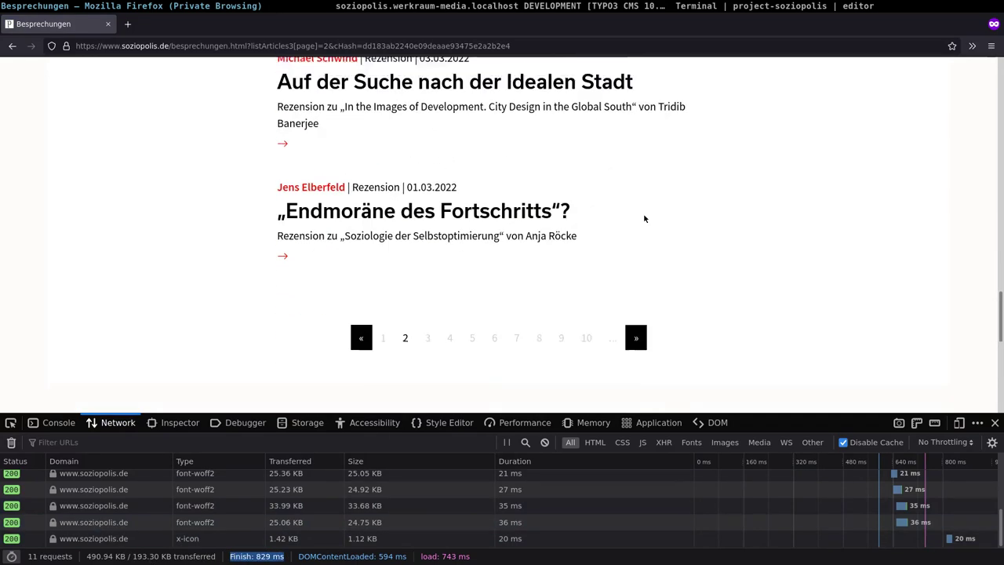
# Load review page 3 and inspect the cHash parameter in its URL
pyautogui.click(639, 327)
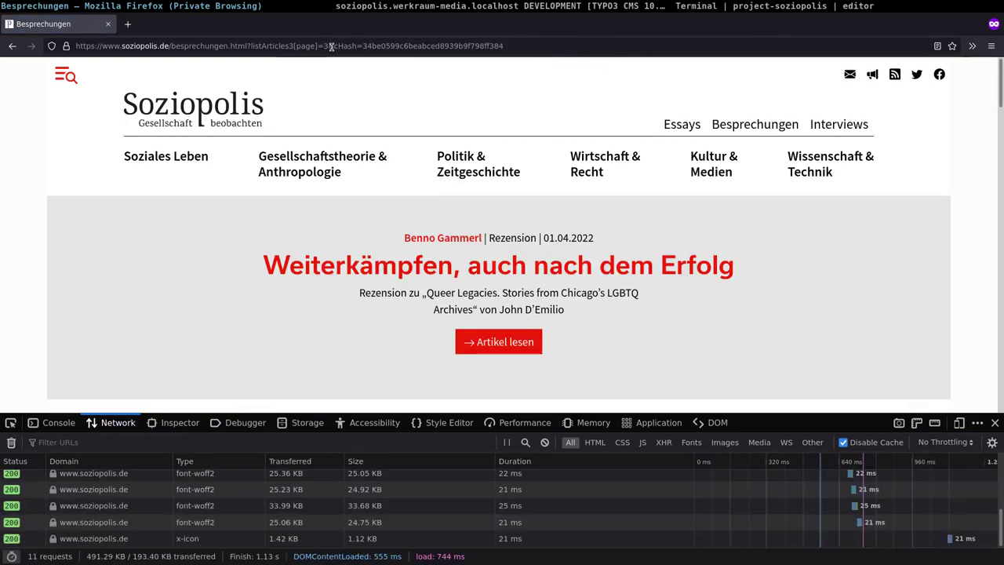
pyautogui.moveTo(334, 45); pyautogui.dragTo(476, 45)
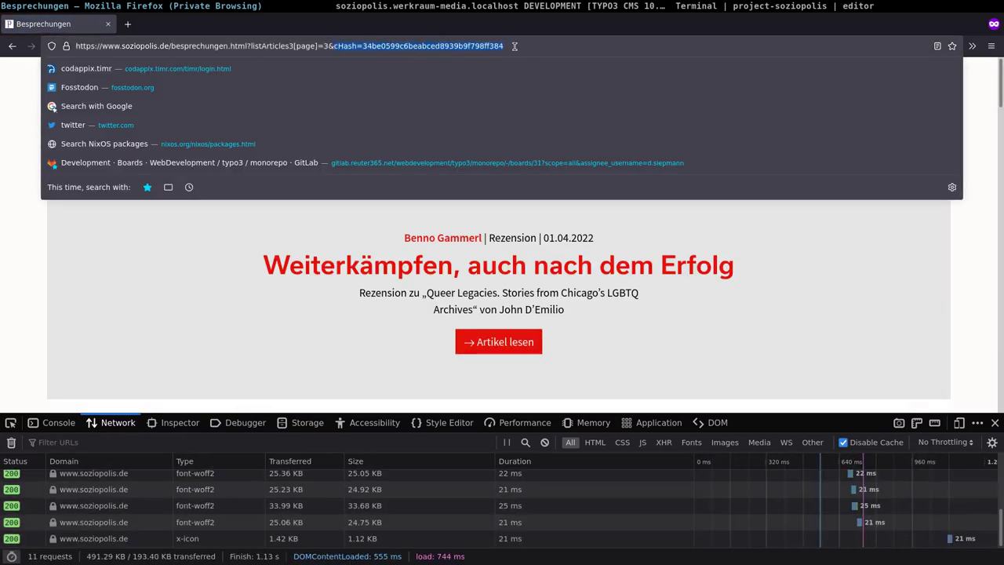
pyautogui.click(702, 326)
pyautogui.scroll(-5, 698, 321)
pyautogui.scroll(-5, 651, 305)
pyautogui.scroll(-5, 588, 297)
# Jump back to review page 2, then on to page 9
pyautogui.click(407, 231)
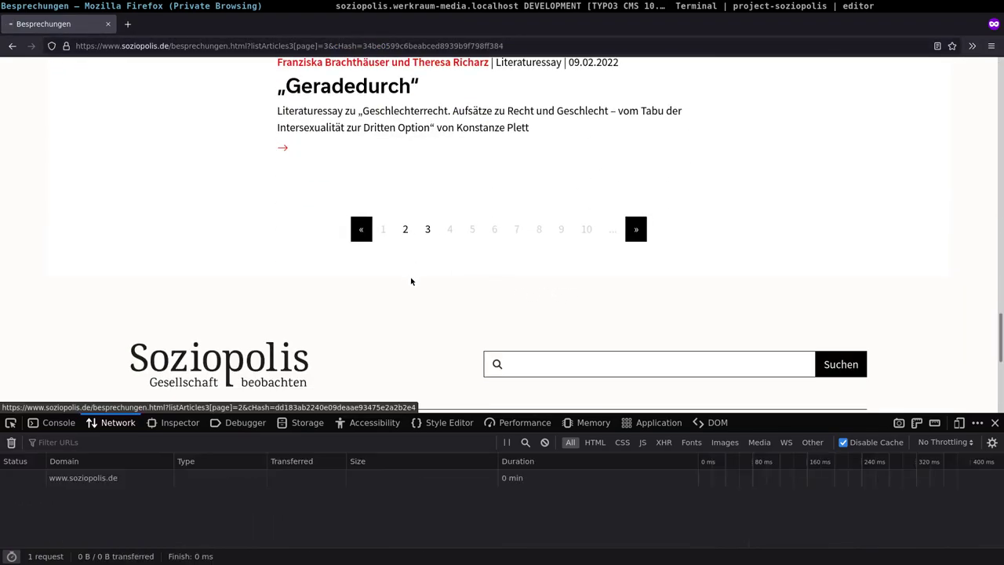
pyautogui.scroll(-5, 494, 273)
pyautogui.scroll(-5, 494, 273)
pyautogui.scroll(-10, 502, 259)
pyautogui.click(561, 156)
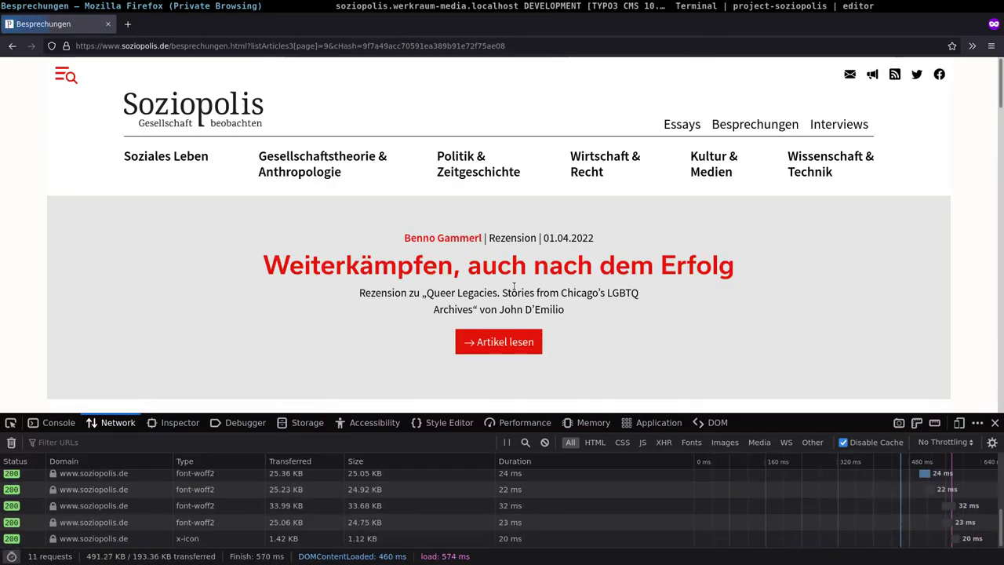
pyautogui.scroll(-10, 514, 284)
pyautogui.scroll(-3, 514, 286)
pyautogui.scroll(-5, 514, 286)
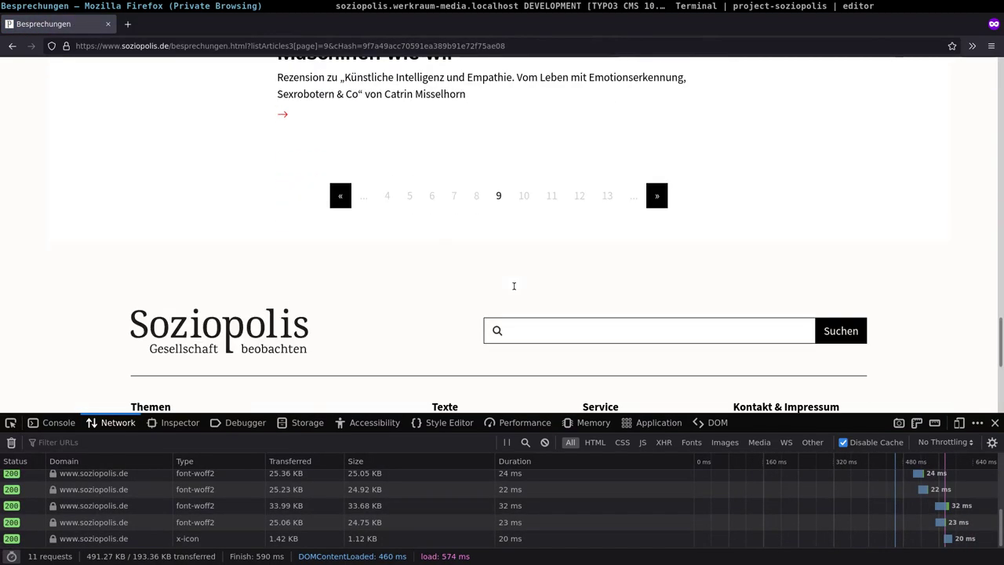
# Jump to review page 12 and scroll through its listing
pyautogui.click(580, 196)
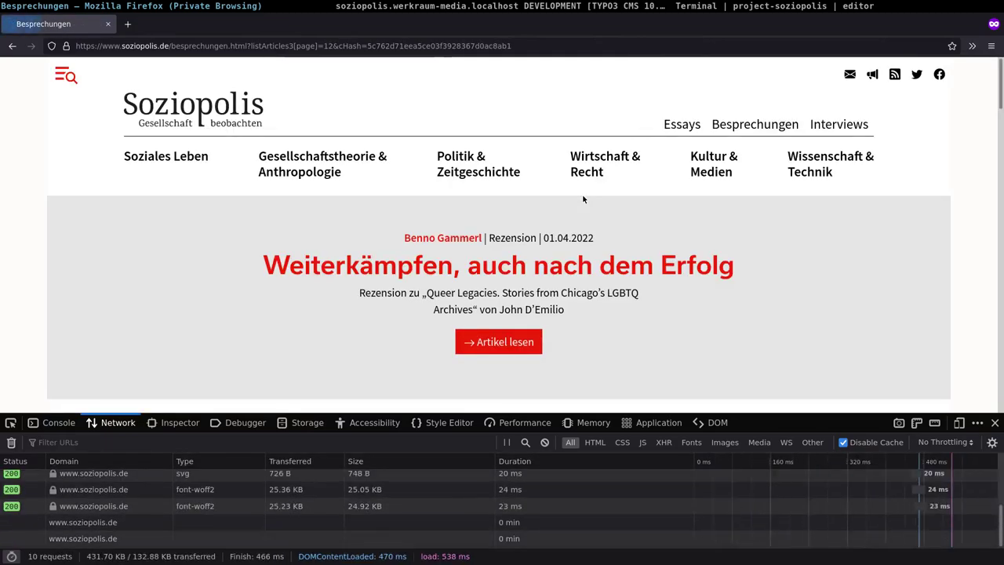
pyautogui.scroll(-5, 584, 200)
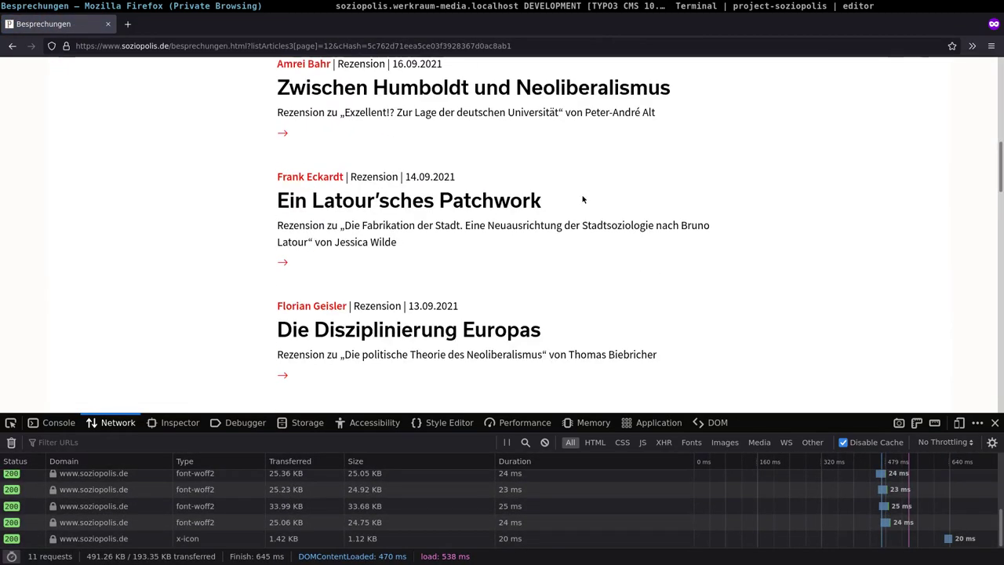
pyautogui.scroll(-4, 580, 206)
pyautogui.scroll(-5, 576, 212)
pyautogui.scroll(-1, 575, 213)
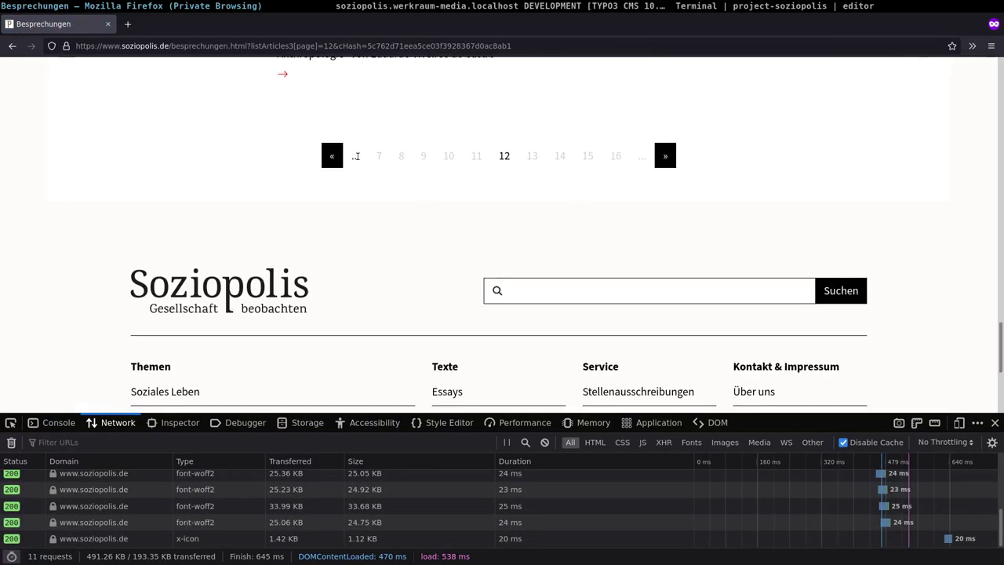
pyautogui.scroll(5, 356, 156)
pyautogui.scroll(5, 416, 165)
pyautogui.scroll(4, 470, 173)
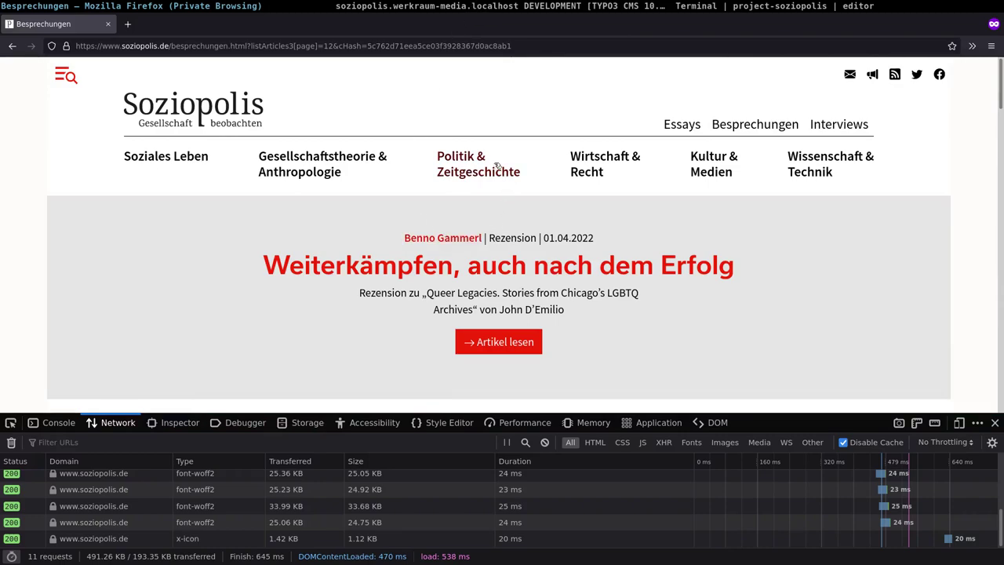
# Return to the Soziopolis homepage in Firefox and glance over it
pyautogui.click(193, 106)
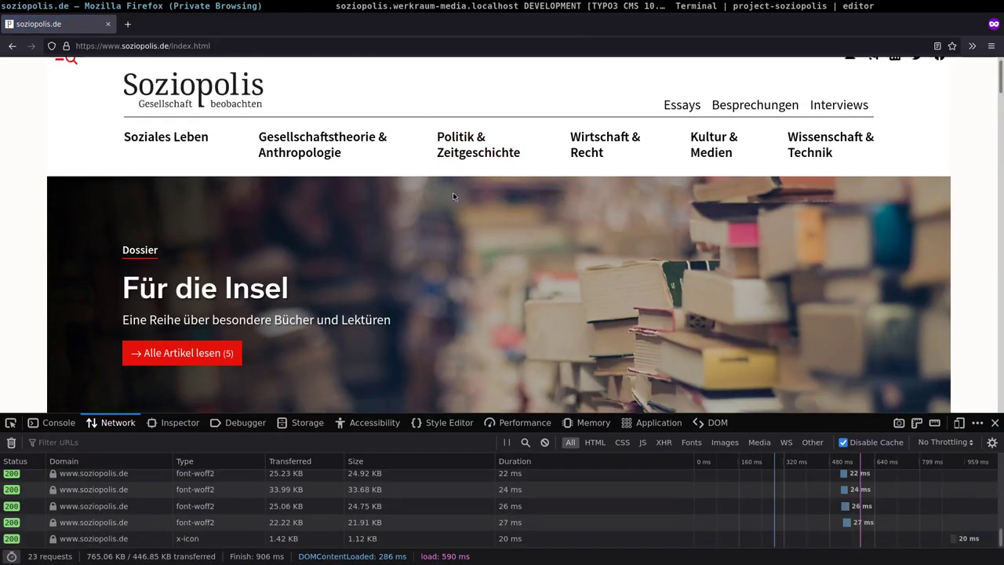
pyautogui.scroll(-3, 453, 192)
pyautogui.scroll(-3, 453, 193)
pyautogui.scroll(5, 454, 196)
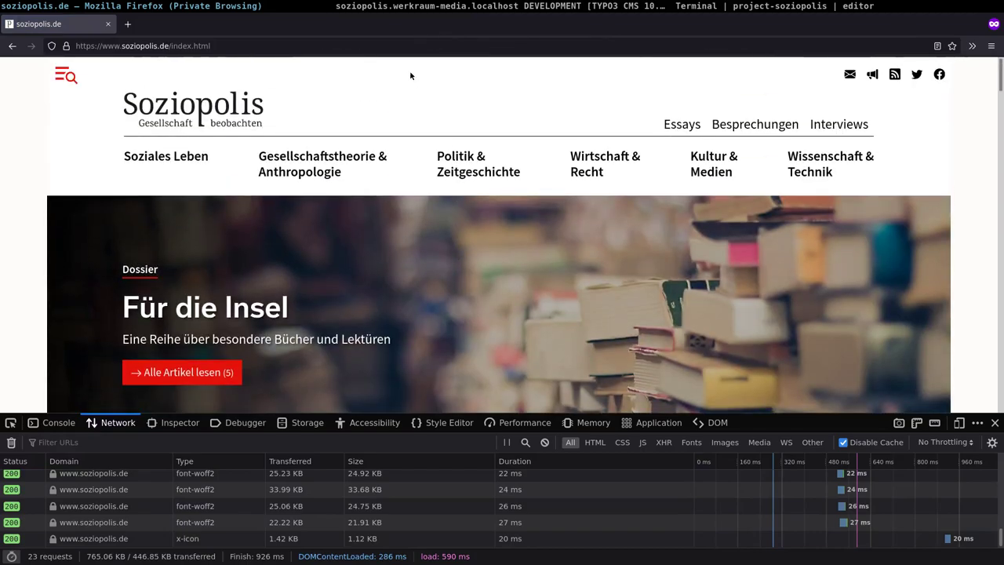
# In TYPO3, show soziopolis.de's page content and review its Bühne, Vorgestellt and Autoren columns
pyautogui.click(414, 6)
pyautogui.click(198, 167)
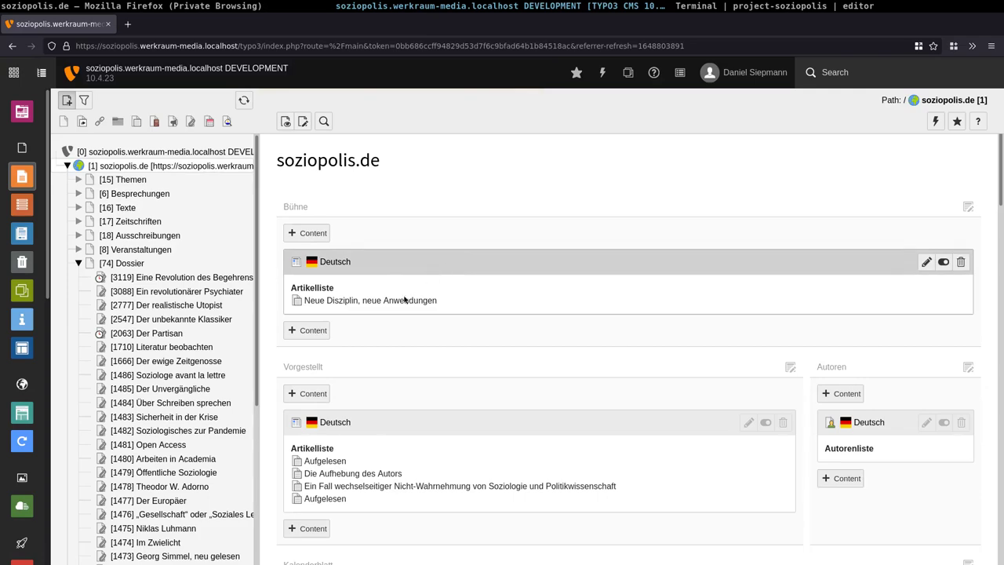
pyautogui.doubleClick(303, 206)
pyautogui.doubleClick(309, 367)
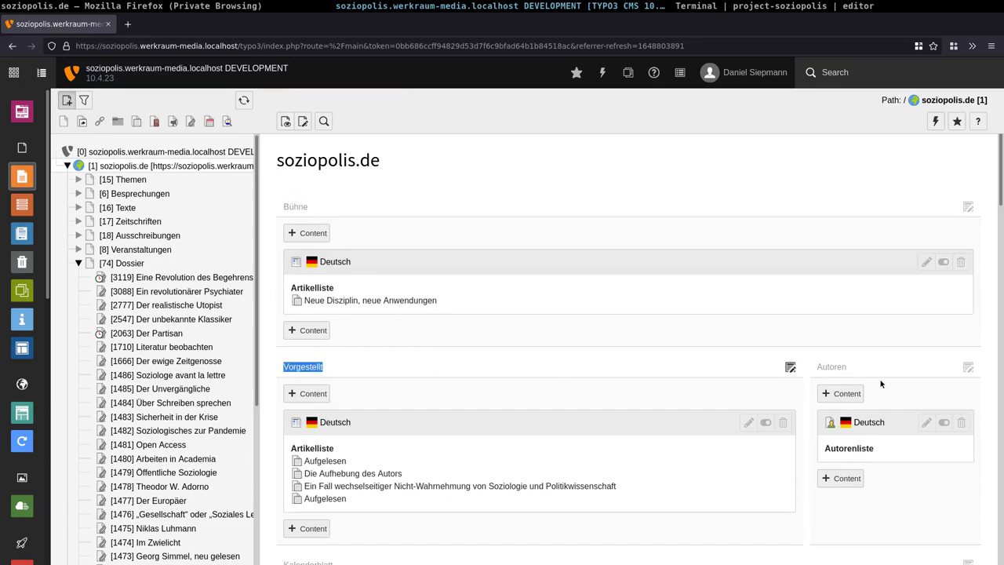
pyautogui.doubleClick(831, 366)
pyautogui.scroll(-3, 831, 368)
pyautogui.scroll(-2, 324, 322)
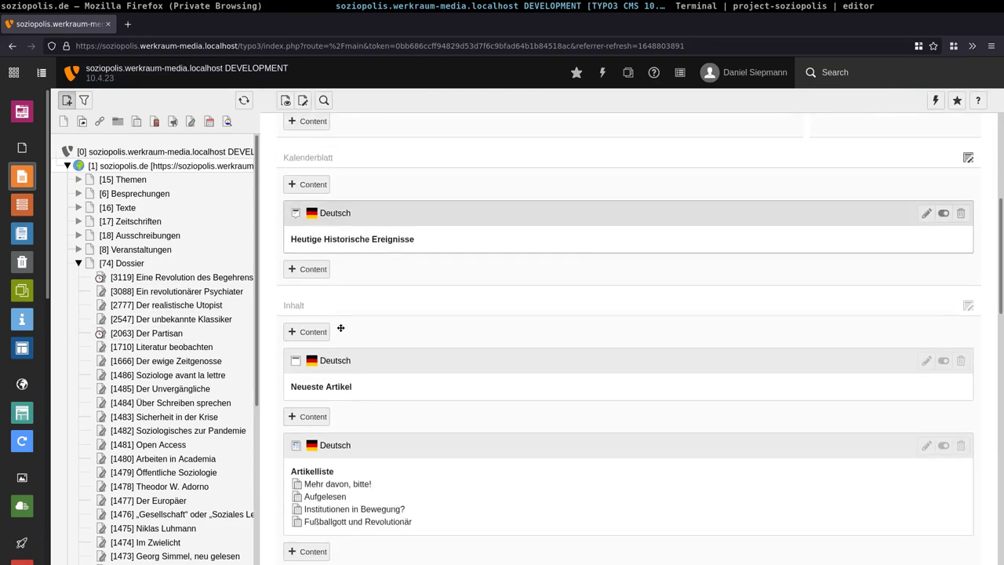
pyautogui.scroll(-3, 349, 333)
pyautogui.scroll(-4, 354, 341)
pyautogui.scroll(-2, 423, 329)
pyautogui.scroll(2, 453, 328)
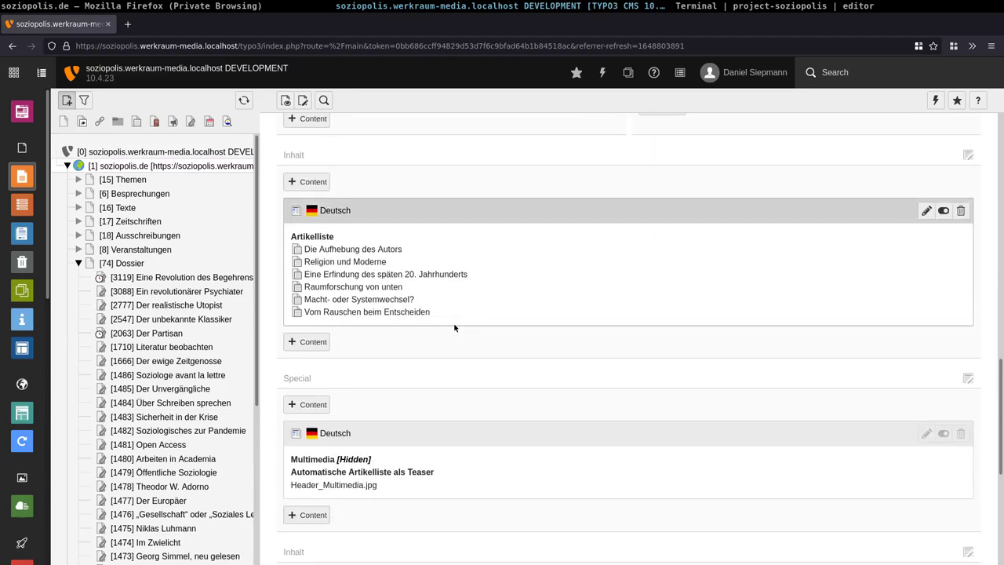
pyautogui.scroll(4, 423, 329)
pyautogui.scroll(4, 454, 329)
pyautogui.scroll(3, 447, 314)
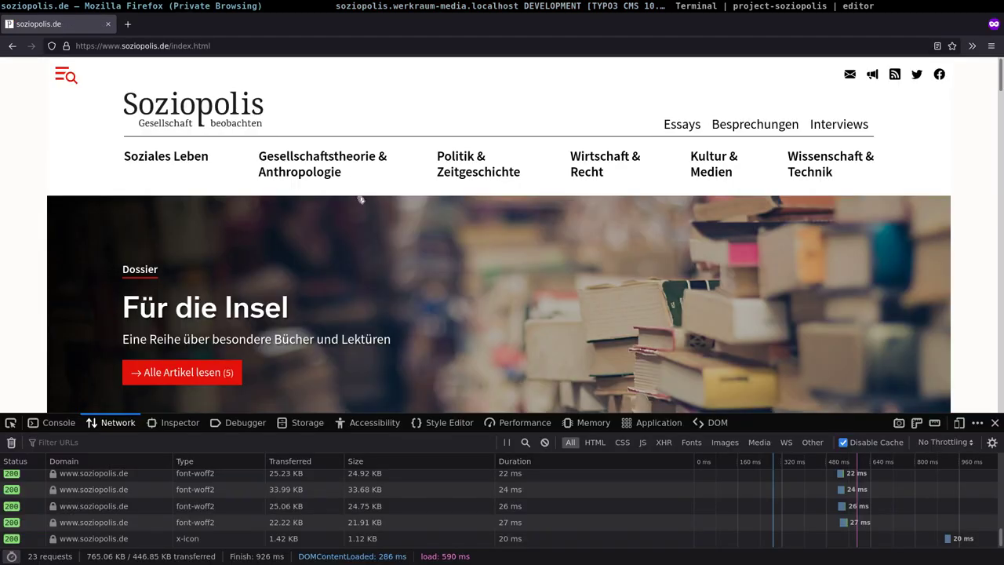
pyautogui.scroll(-3, 384, 219)
# Review the Bühne article list form in TYPO3 and close it
pyautogui.scroll(3, 357, 196)
pyautogui.click(429, 6)
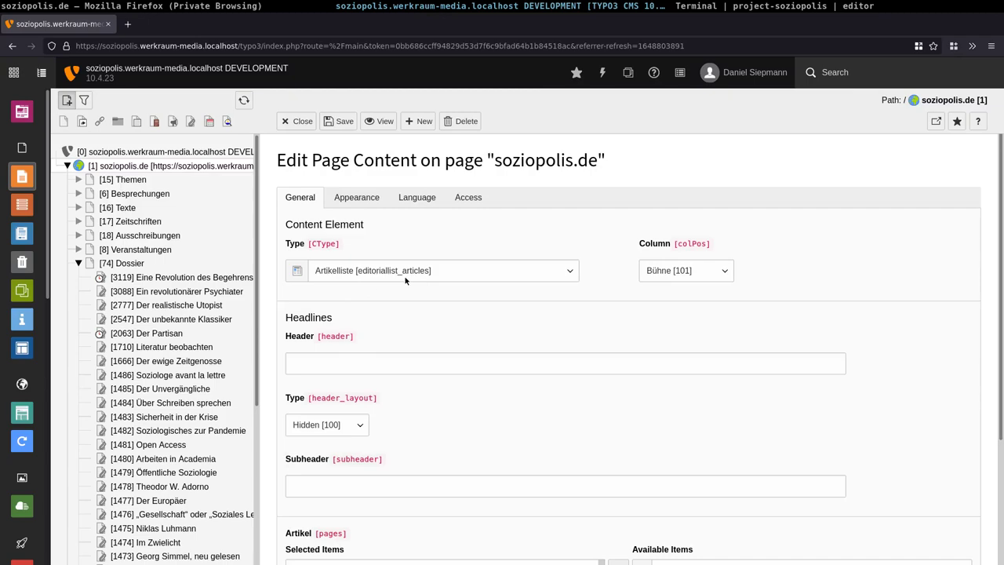
pyautogui.scroll(-4, 395, 351)
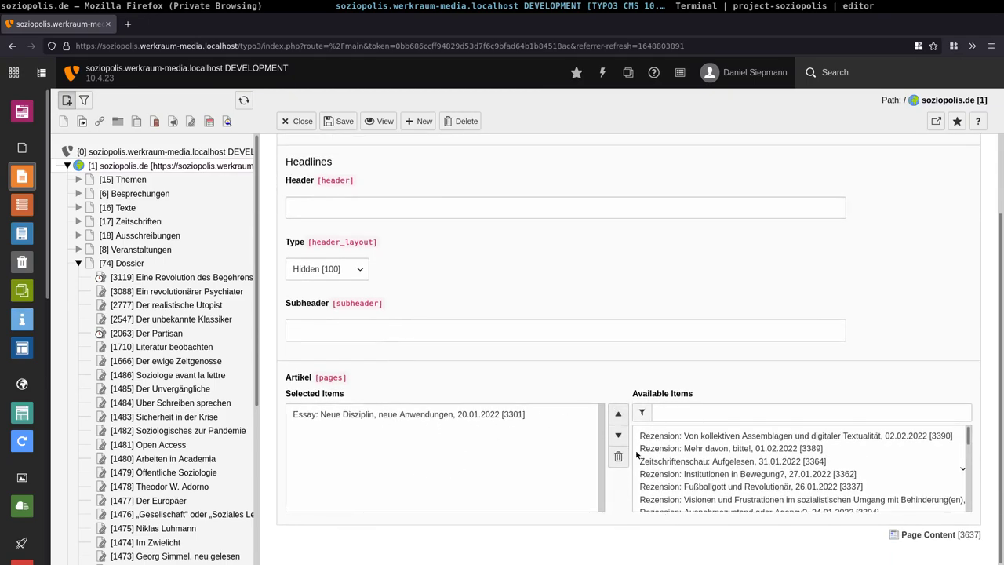
pyautogui.scroll(4, 333, 204)
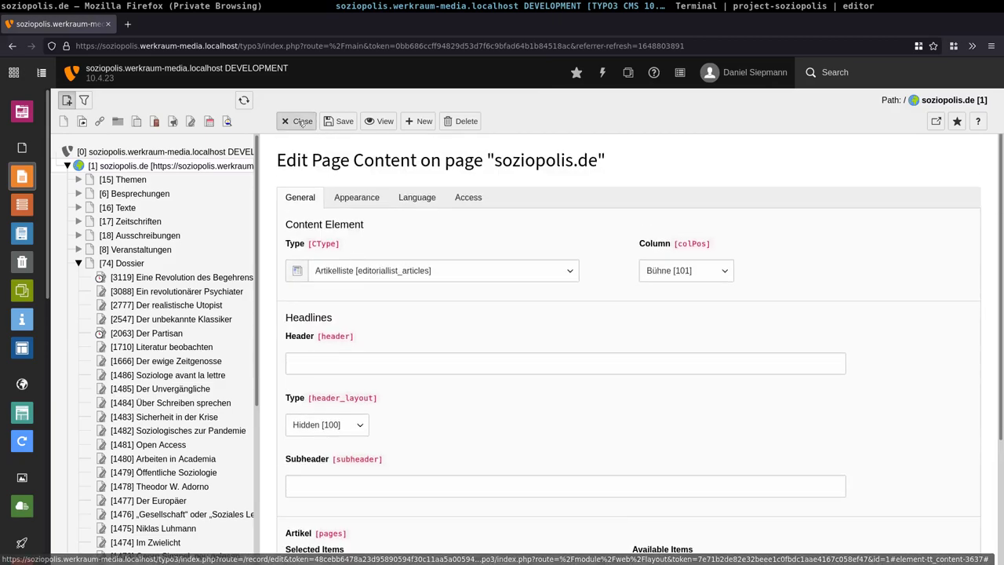
pyautogui.click(298, 120)
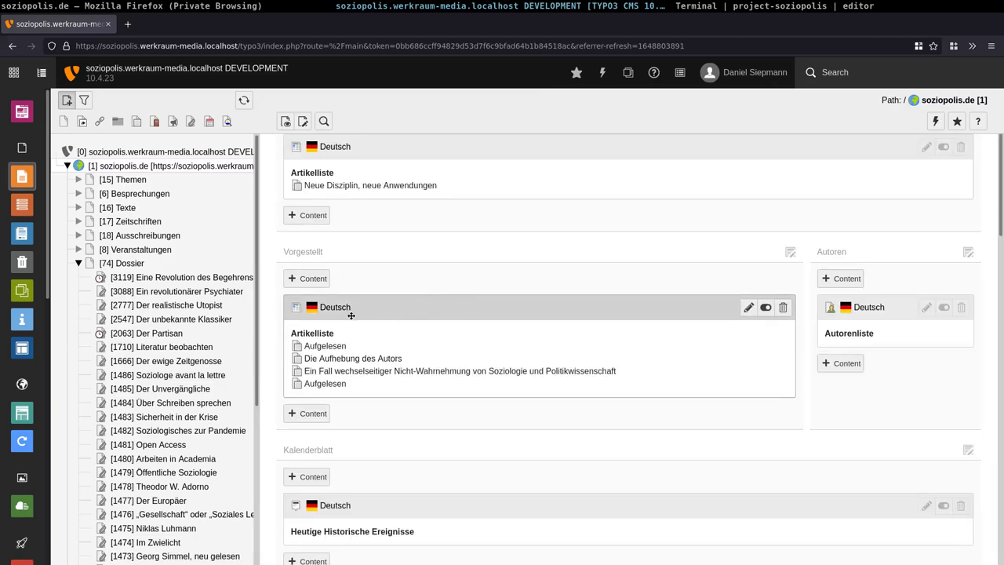
# Compare the Bühne essay with the homepage carousel's third slide, then return to the backend
pyautogui.click(262, 6)
pyautogui.scroll(-3, 303, 310)
pyautogui.scroll(-2, 312, 304)
pyautogui.click(198, 276)
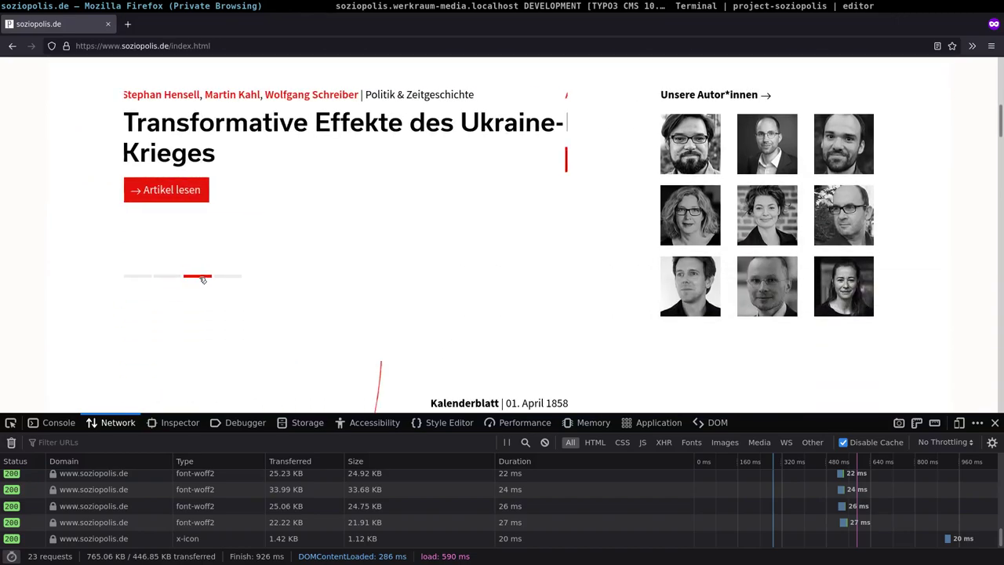
pyautogui.click(425, 6)
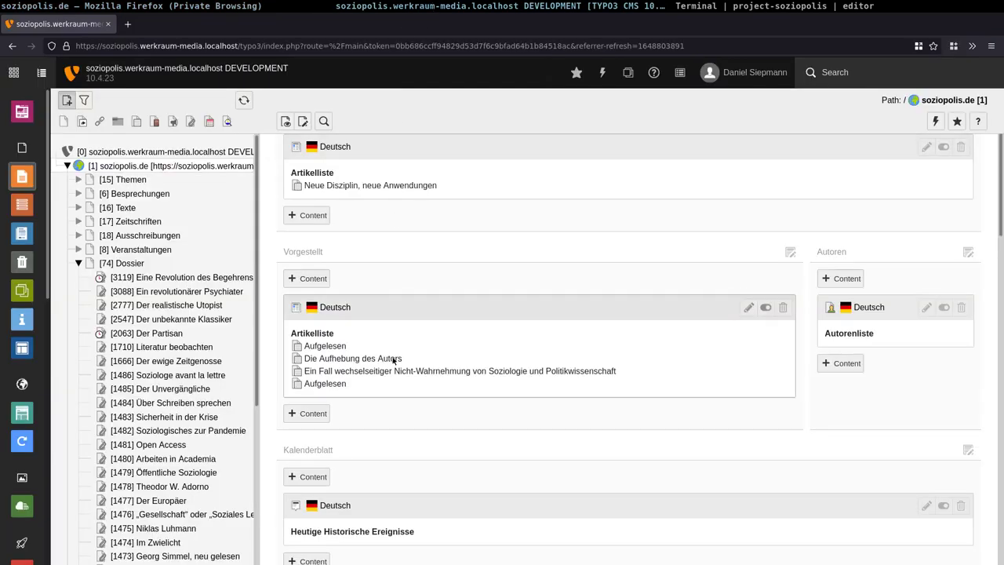
# Open the Vorgestellt Artikelliste, check its Featured extended layout, and close it unchanged
pyautogui.click(329, 345)
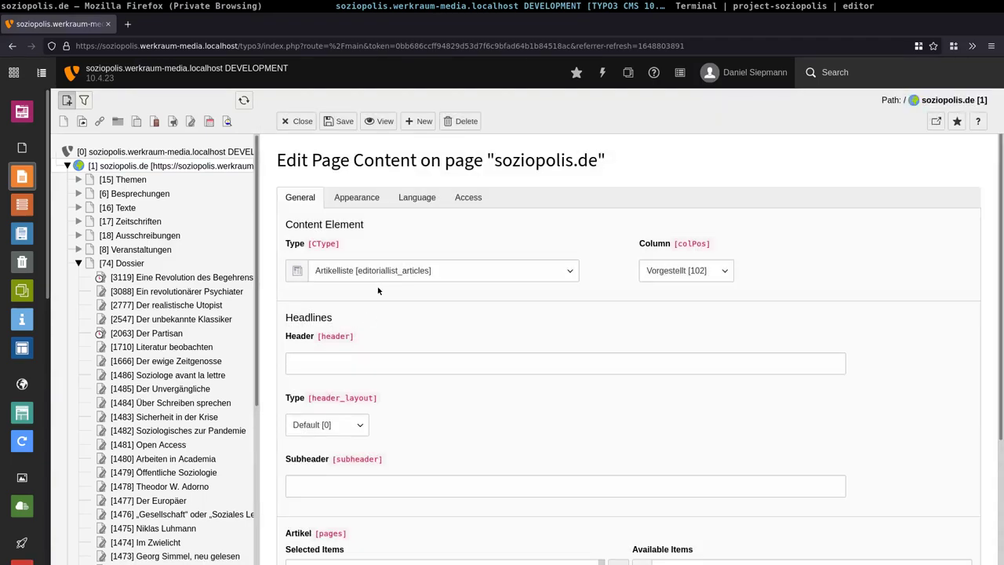
pyautogui.scroll(-2, 381, 294)
pyautogui.scroll(2, 392, 309)
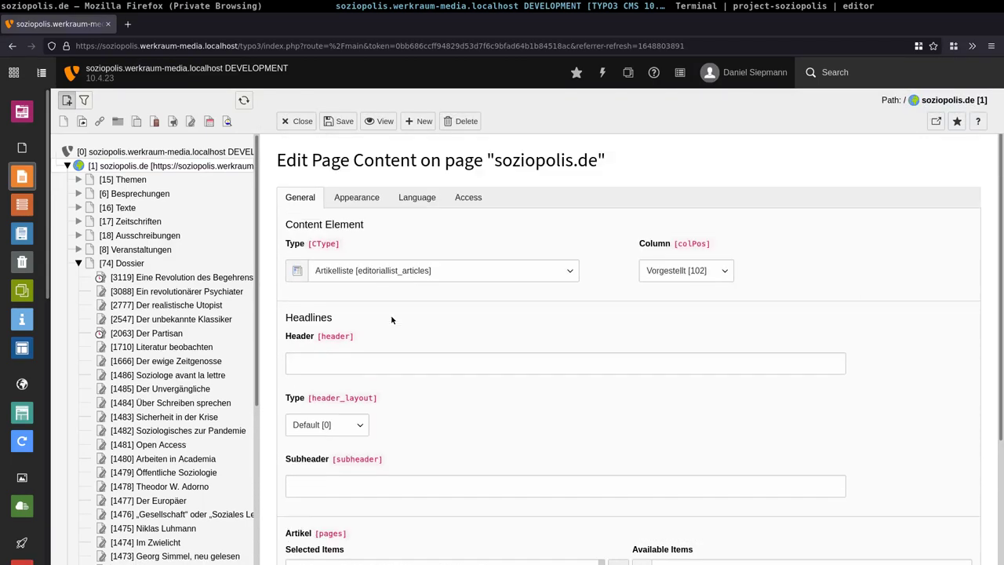
pyautogui.click(358, 199)
pyautogui.click(341, 270)
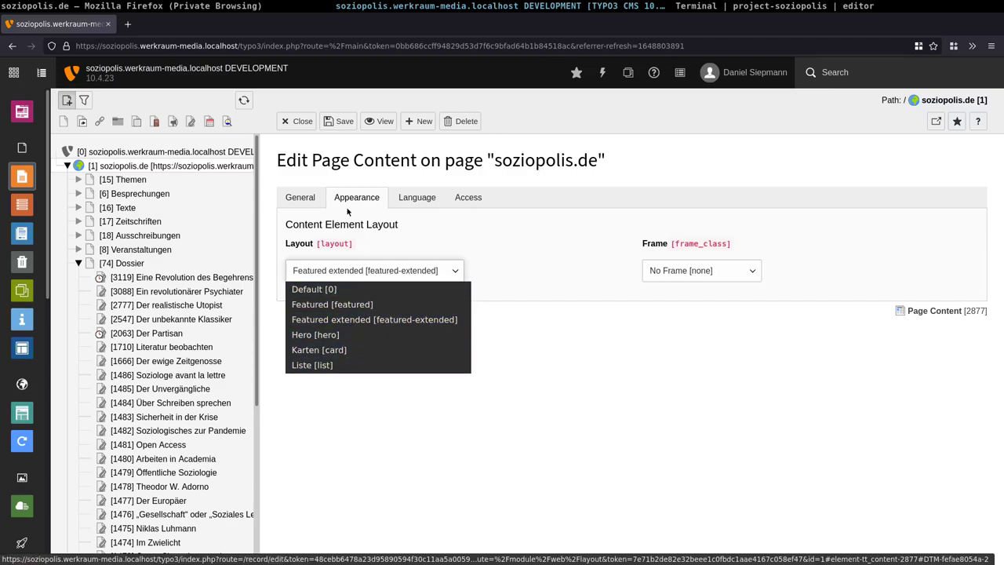
pyautogui.click(295, 196)
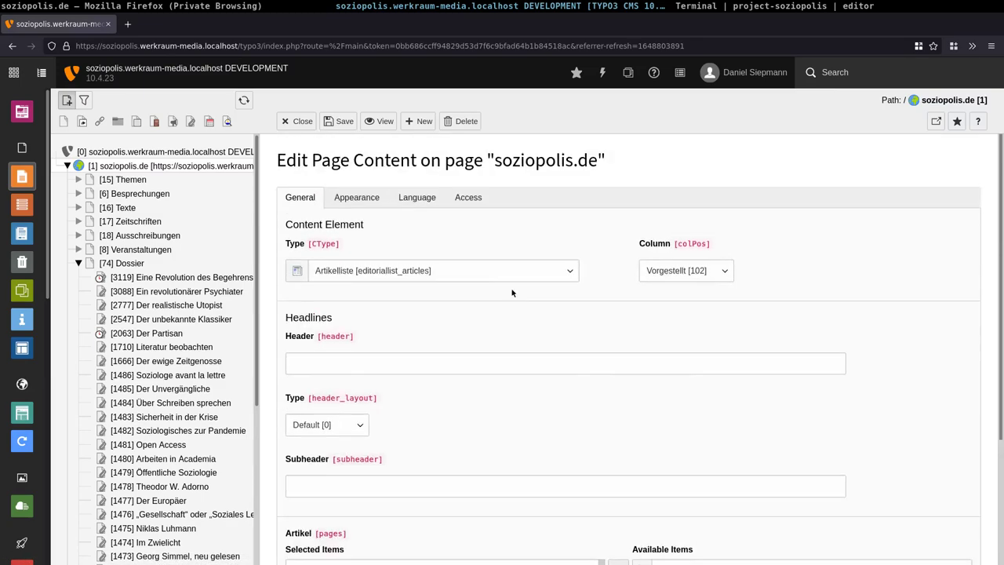
pyautogui.click(302, 123)
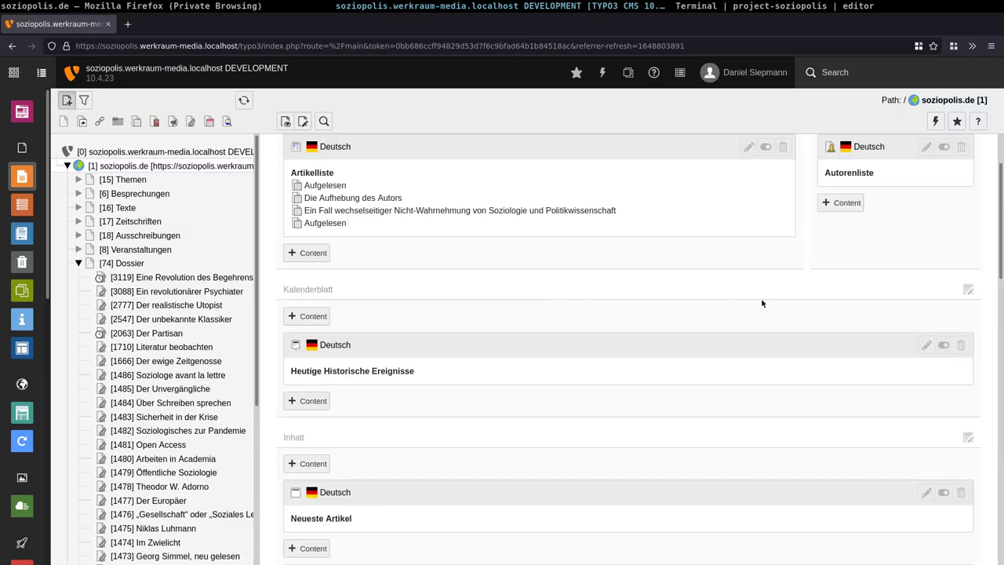
# Snap the window left and scroll through the Autorenliste's selected author records
pyautogui.scroll(3, 764, 308)
pyautogui.press('super+Left')
pyautogui.scroll(-2, 556, 112)
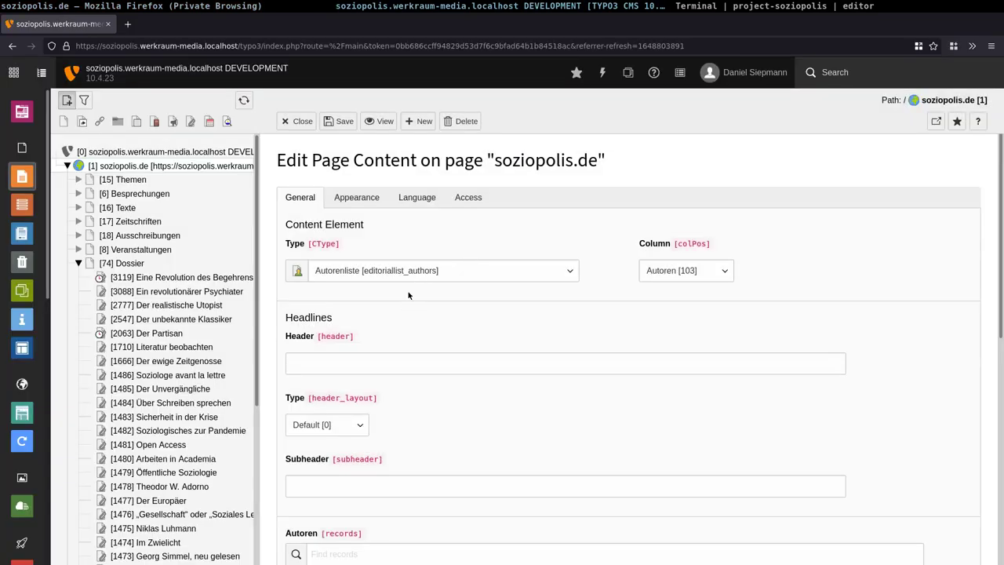
pyautogui.scroll(-1, 390, 289)
pyautogui.scroll(-3, 387, 306)
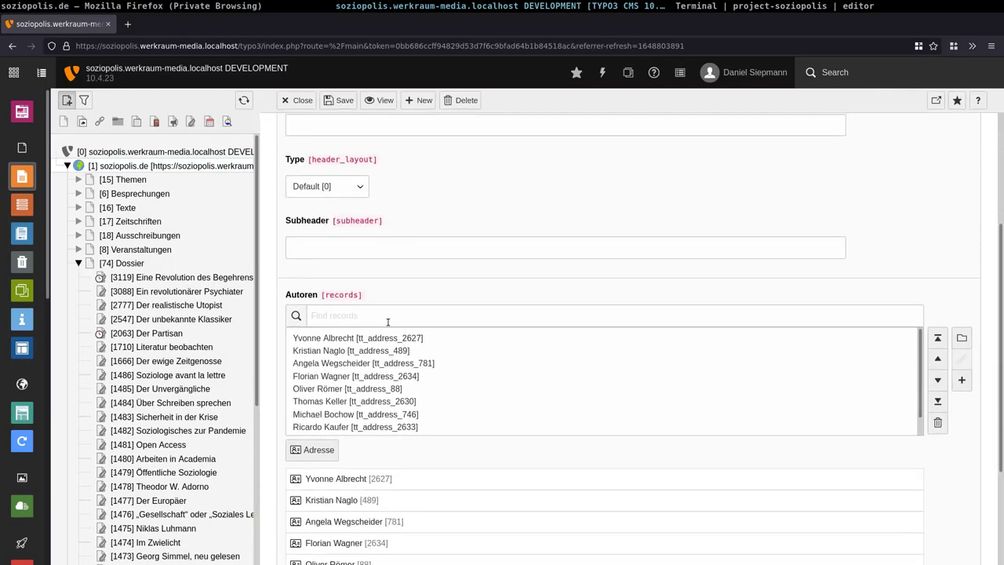
pyautogui.scroll(-1, 400, 313)
pyautogui.scroll(-1, 420, 306)
pyautogui.scroll(1, 419, 306)
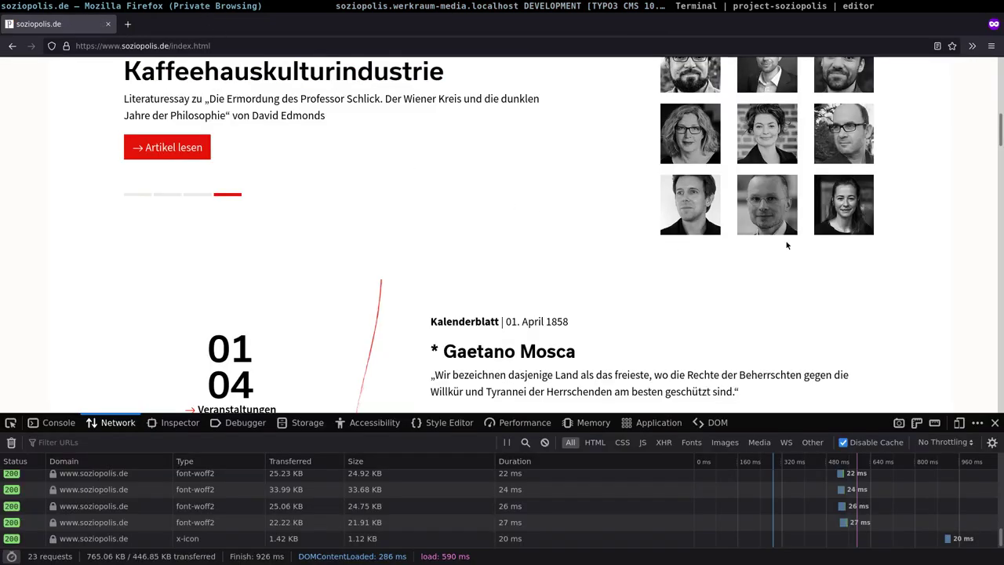
pyautogui.scroll(2, 787, 245)
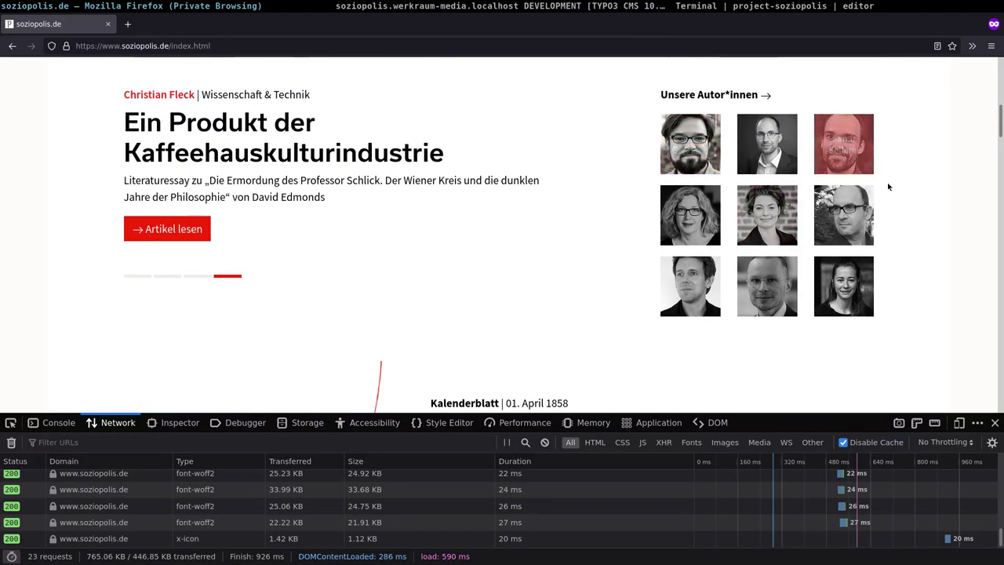
pyautogui.click(718, 98)
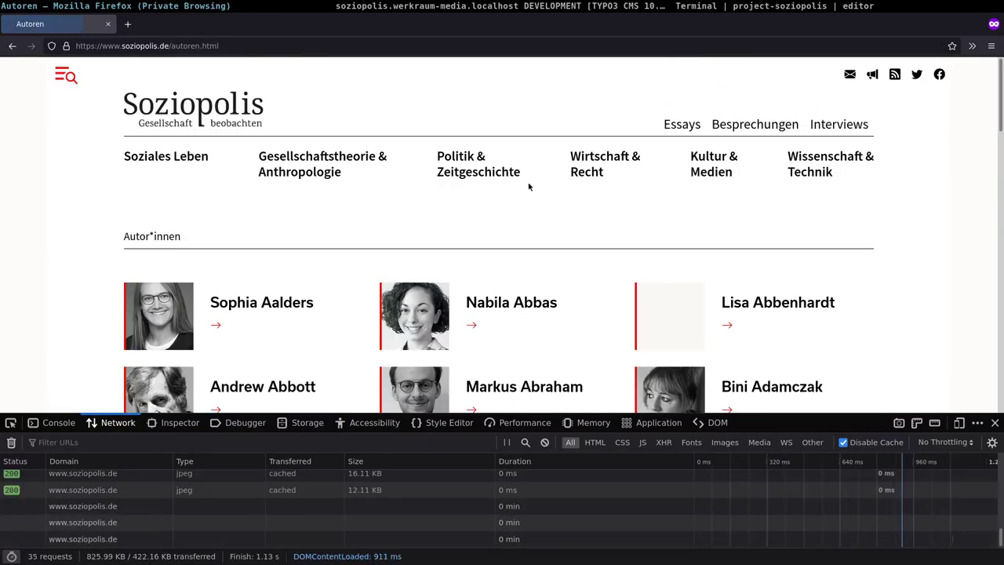
pyautogui.scroll(-5, 528, 189)
pyautogui.scroll(-5, 517, 204)
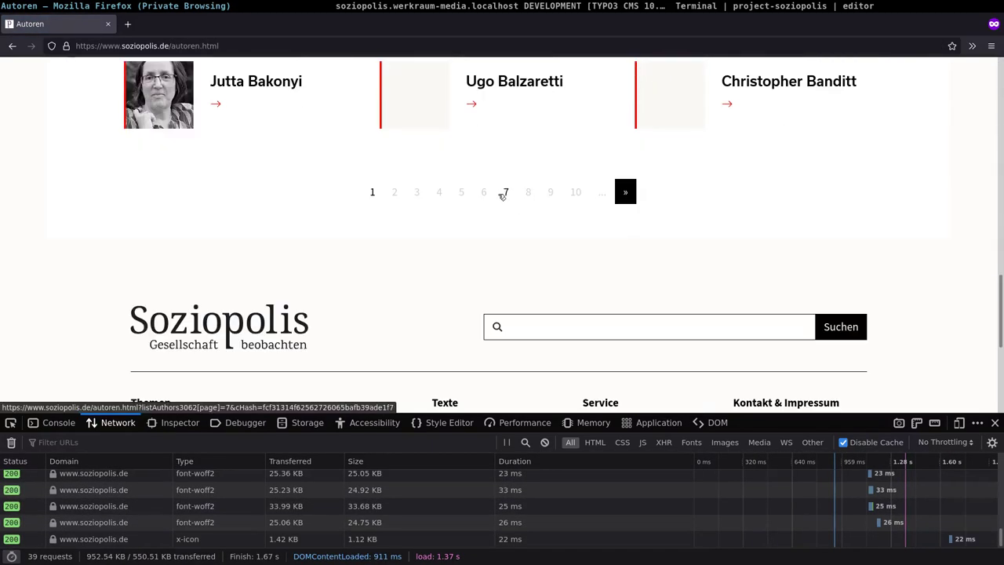
pyautogui.click(504, 193)
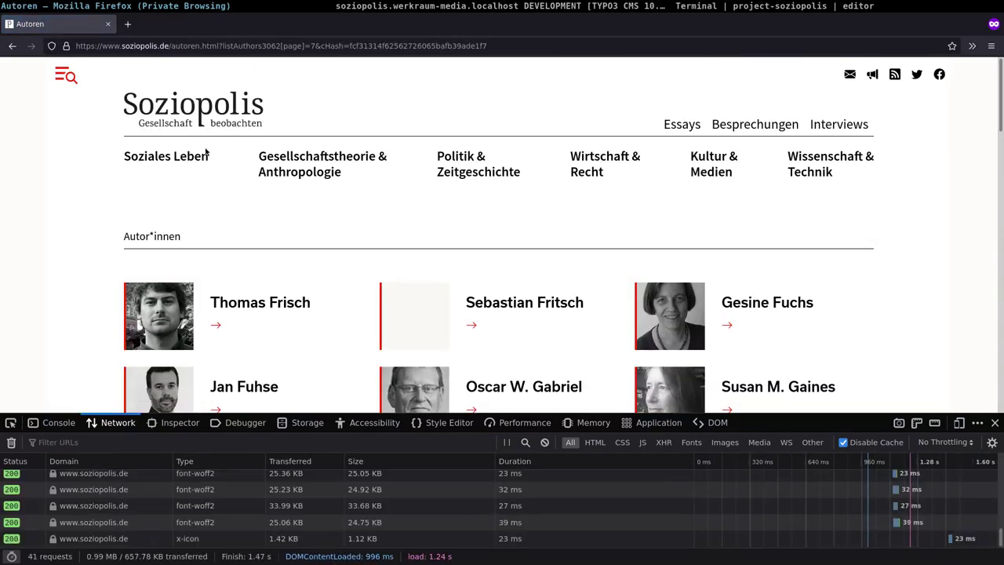
pyautogui.click(182, 108)
pyautogui.scroll(-5, 498, 165)
pyautogui.scroll(-5, 498, 166)
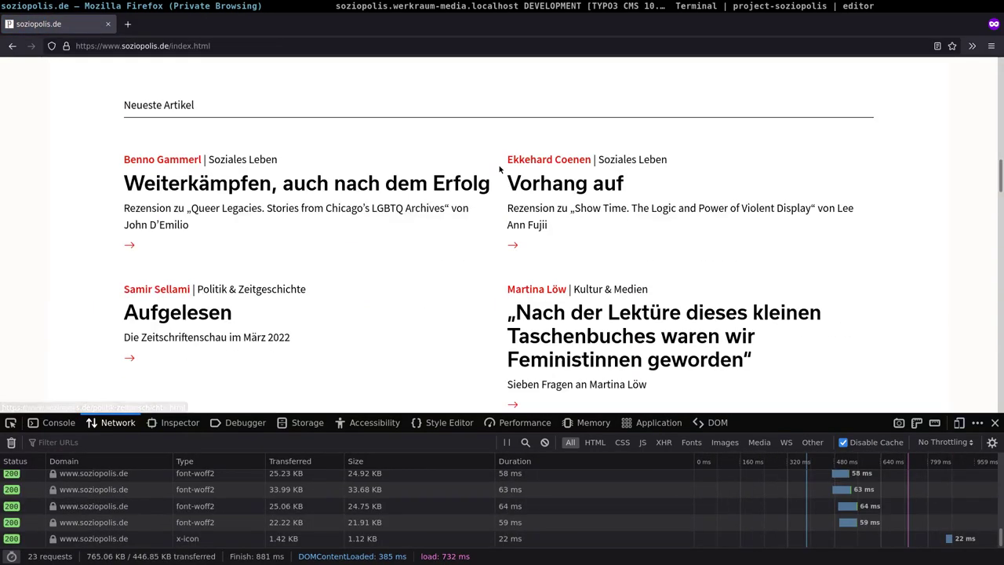
pyautogui.scroll(-3, 499, 168)
pyautogui.scroll(-5, 494, 169)
pyautogui.scroll(5, 482, 173)
pyautogui.scroll(5, 481, 174)
pyautogui.scroll(5, 481, 174)
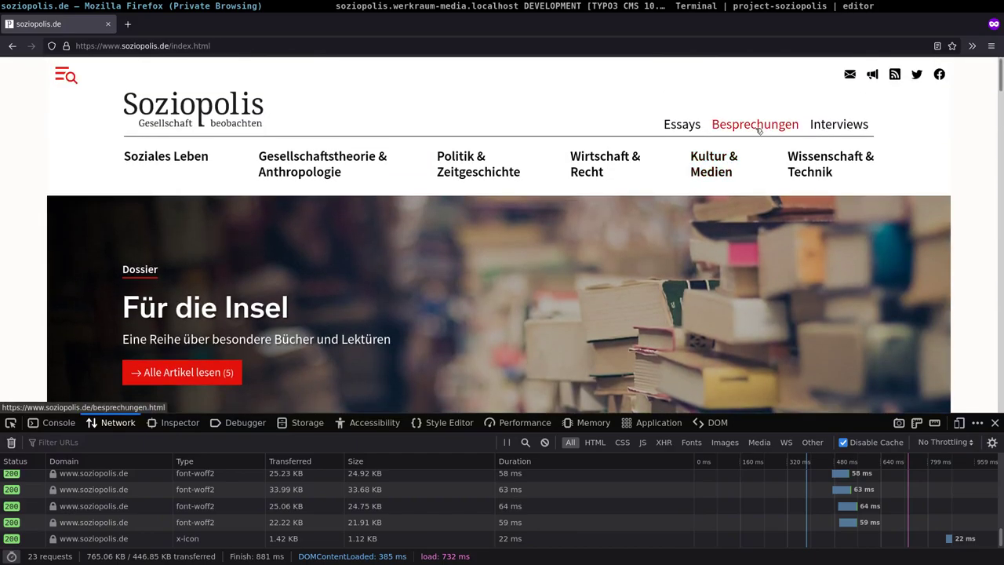
# Open Besprechungen on the live site, then edit its Bühne Automatische Artikelliste in TYPO3
pyautogui.click(754, 124)
pyautogui.click(409, 6)
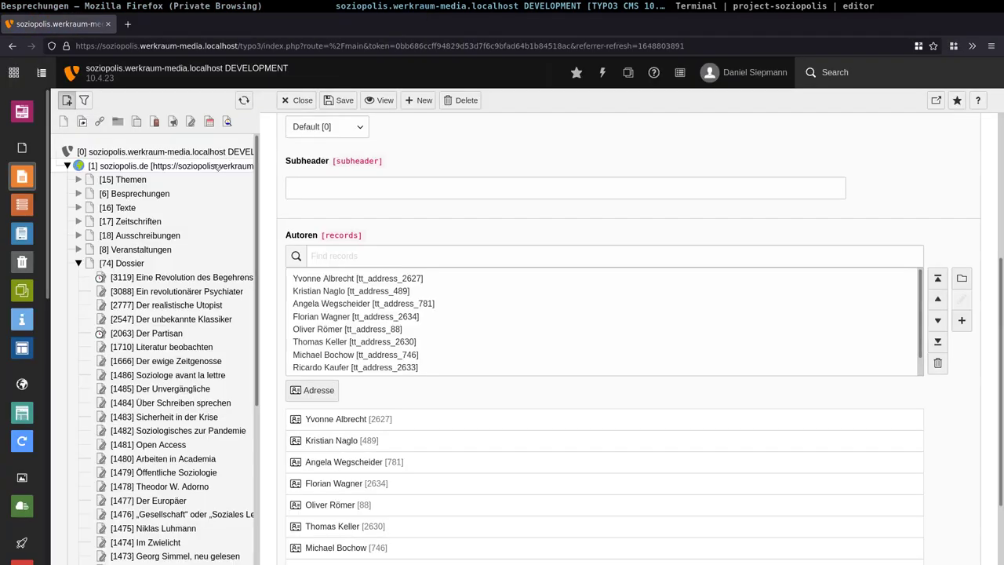
pyautogui.click(164, 194)
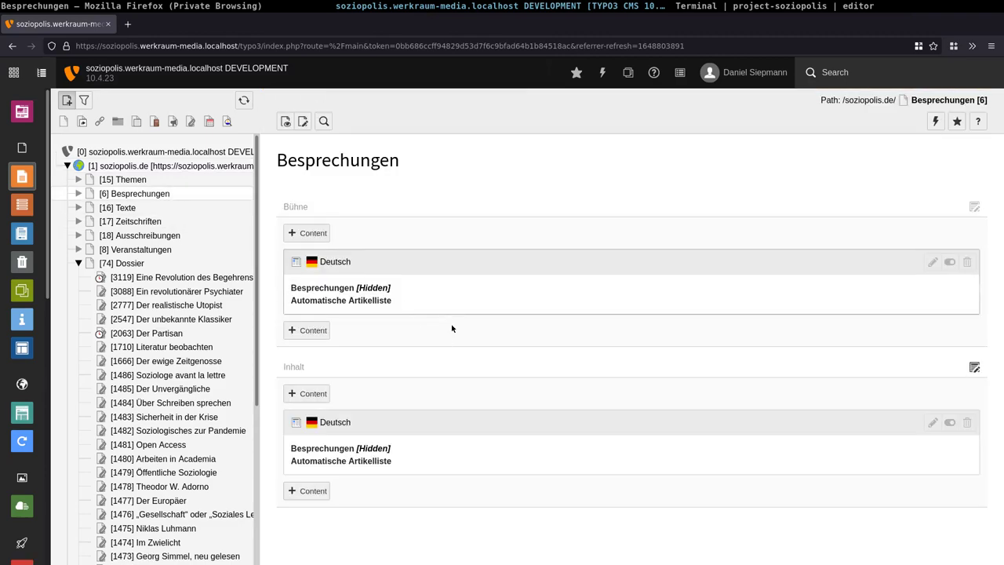
pyautogui.click(326, 290)
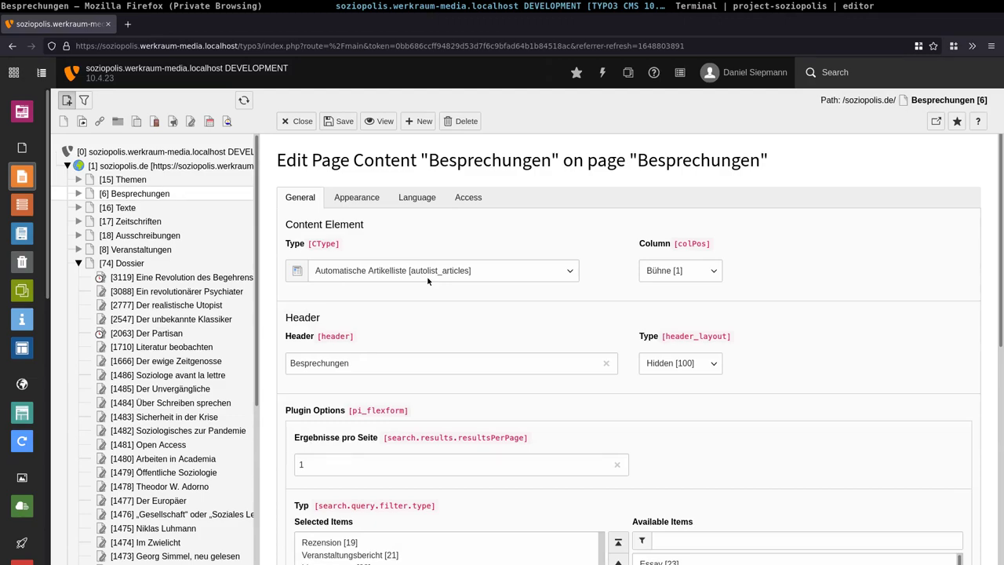
# Check the plugin options (Rezension, Veranstaltungsbericht, Literaturessay, one result per page) against the live page
pyautogui.scroll(-5, 391, 242)
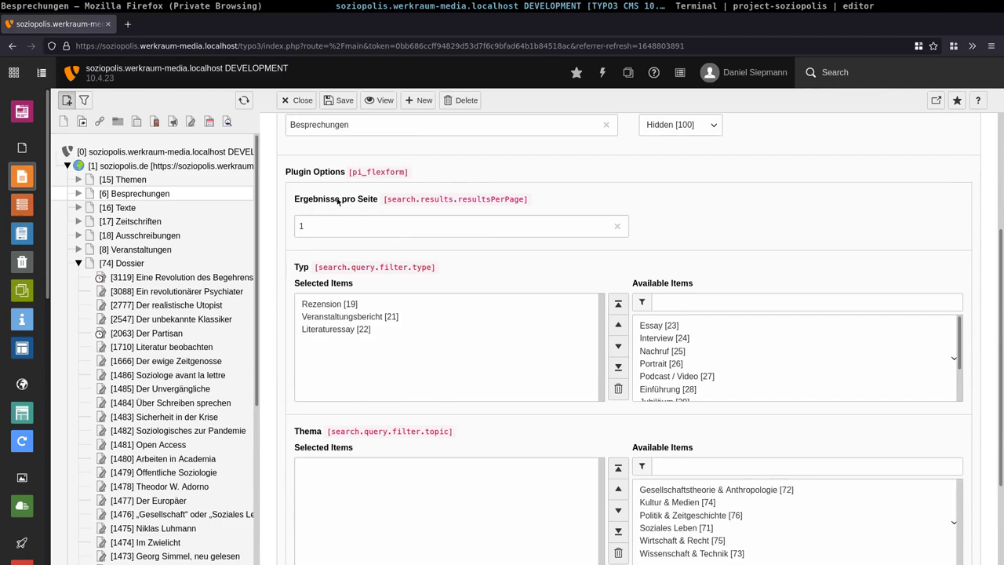
pyautogui.scroll(-1, 367, 198)
pyautogui.scroll(2, 361, 211)
pyautogui.doubleClick(349, 228)
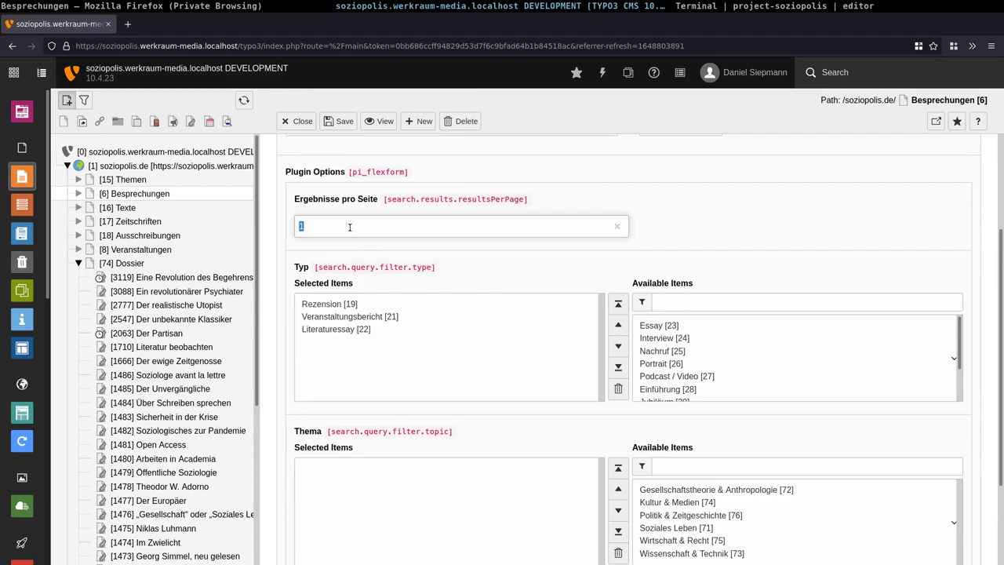
pyautogui.click(232, 6)
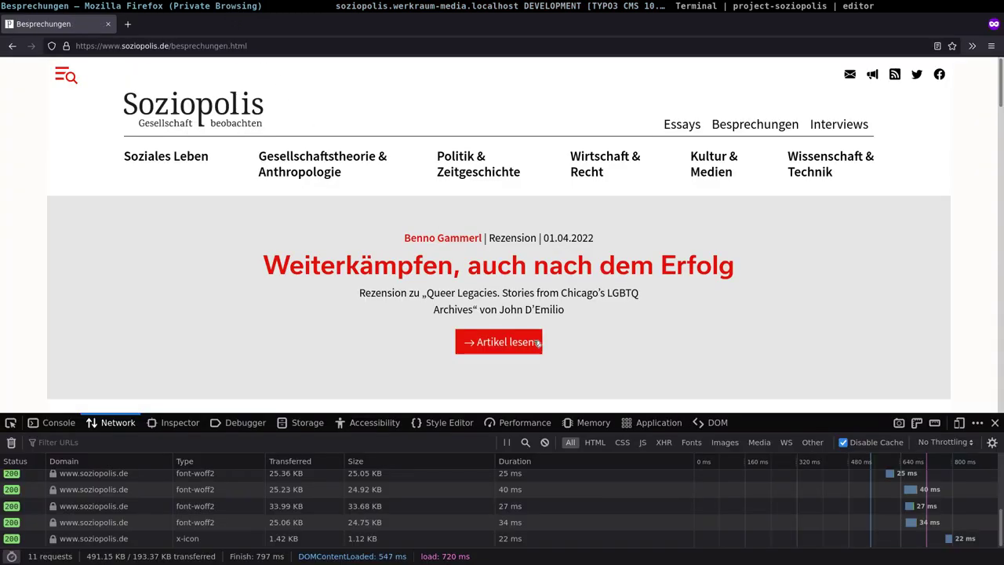
pyautogui.click(430, 7)
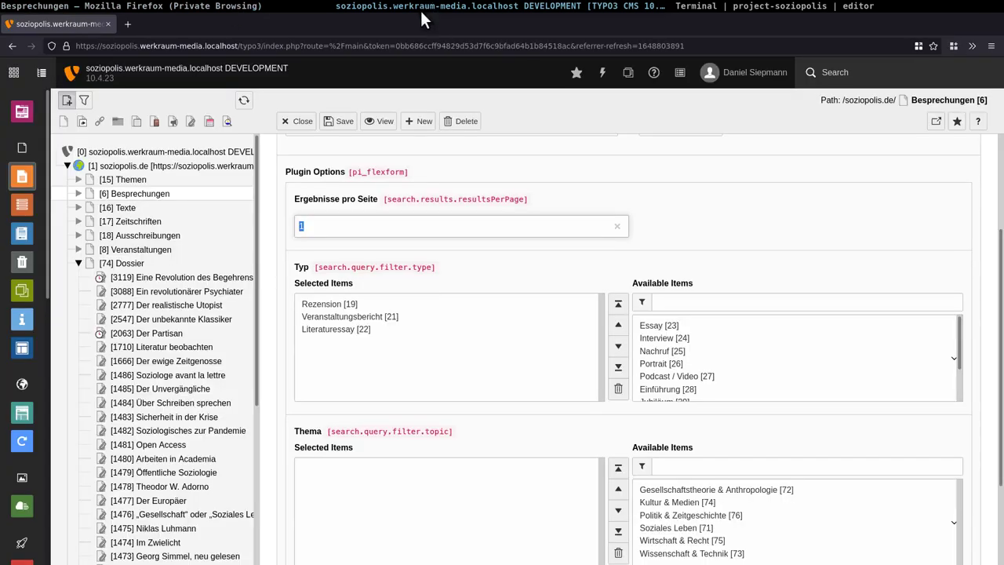
pyautogui.scroll(-2, 426, 326)
pyautogui.click(390, 235)
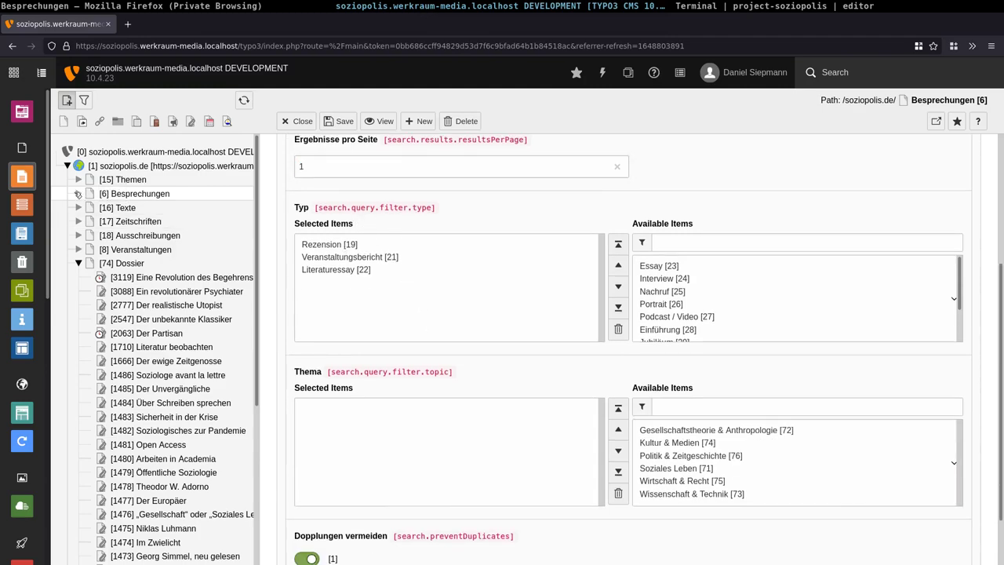
# Expand and collapse the Besprechungen and Themen subpages in the page tree
pyautogui.click(79, 194)
pyautogui.moveTo(144, 196); pyautogui.dragTo(70, 196)
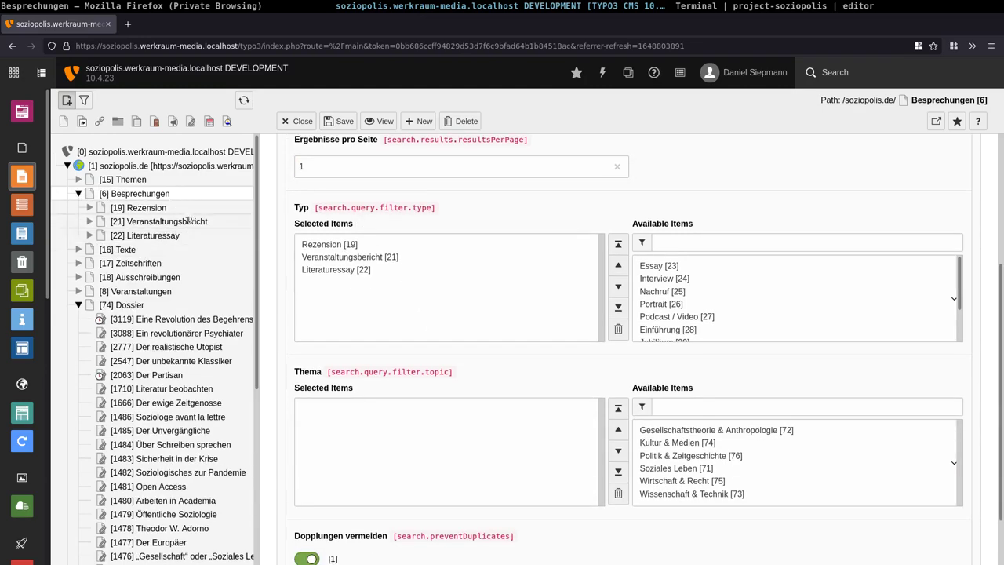
pyautogui.click(78, 194)
pyautogui.scroll(-2, 345, 315)
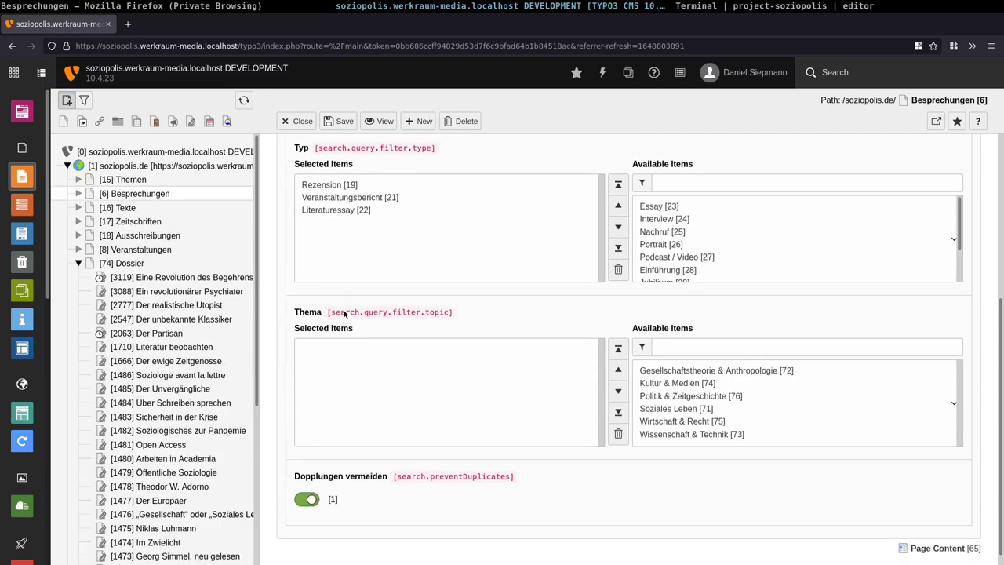
pyautogui.click(79, 179)
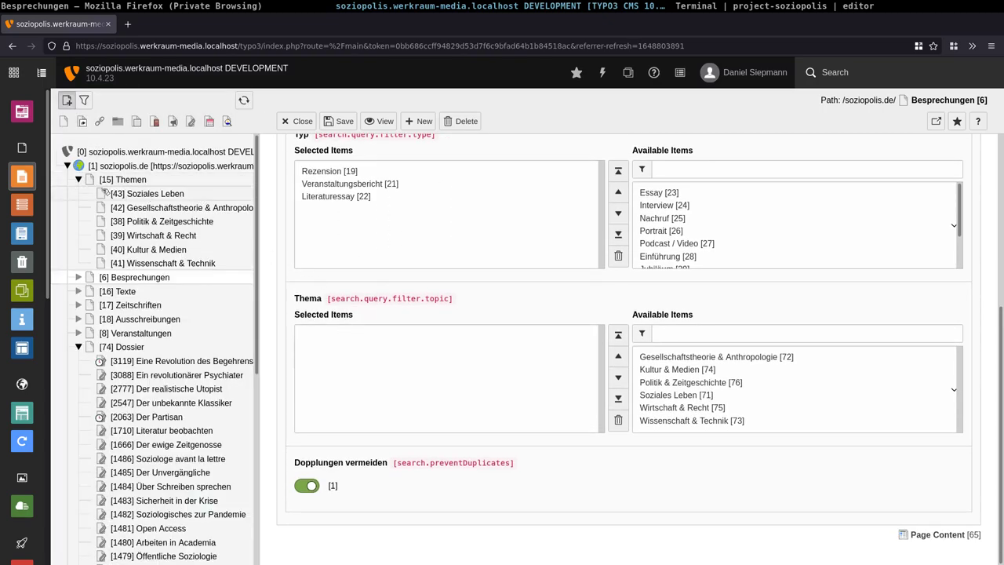
pyautogui.click(80, 181)
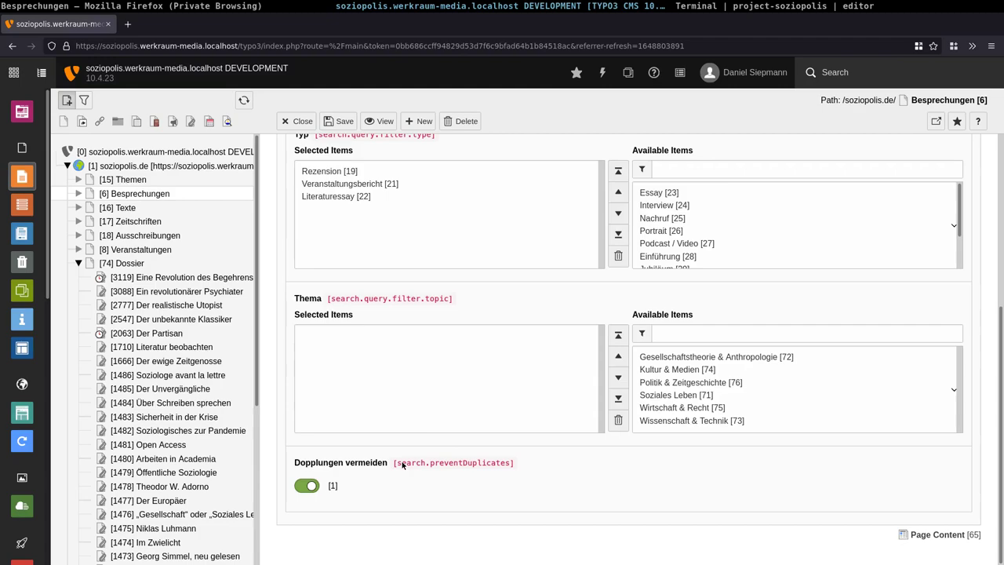
pyautogui.scroll(6, 442, 250)
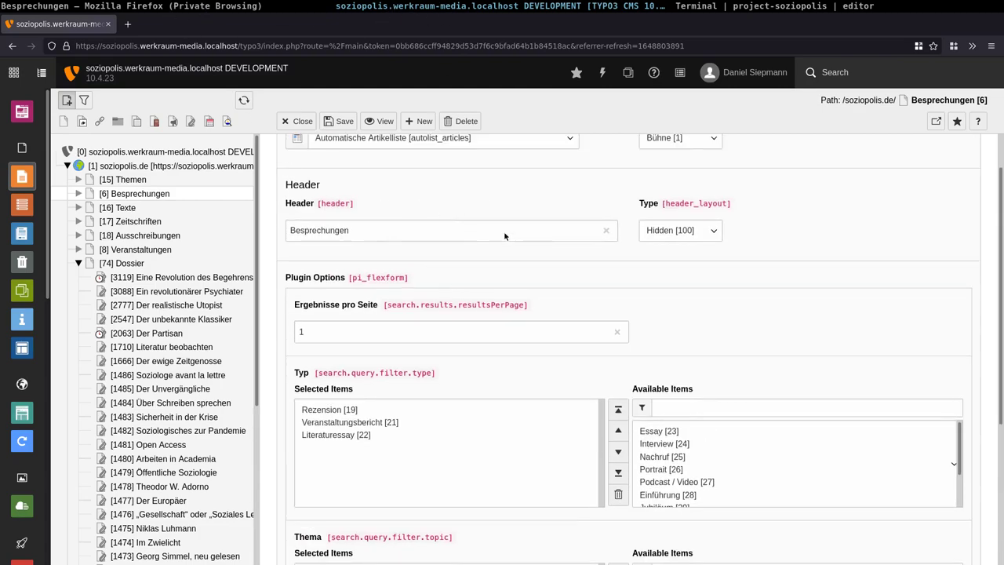
# View the live Besprechungen page's featured review and reload its listing
pyautogui.click(297, 13)
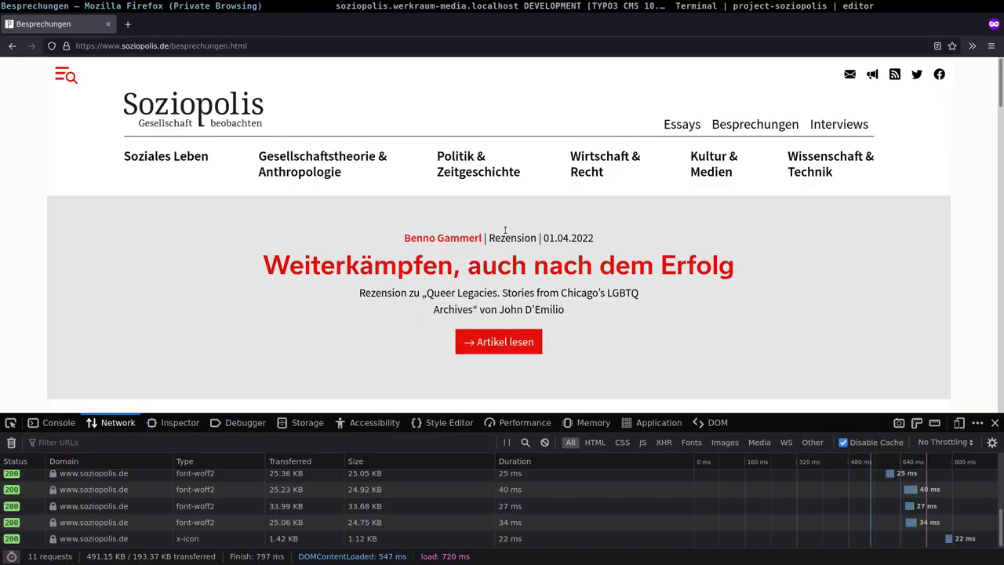
pyautogui.moveTo(591, 309); pyautogui.dragTo(368, 232)
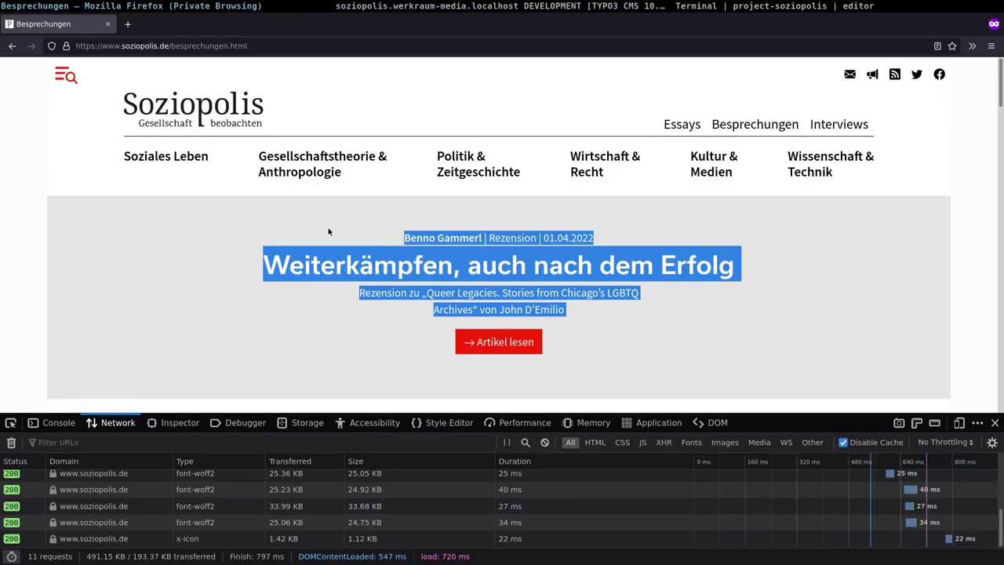
pyautogui.click(328, 231)
pyautogui.scroll(-2, 344, 222)
pyautogui.scroll(-3, 544, 185)
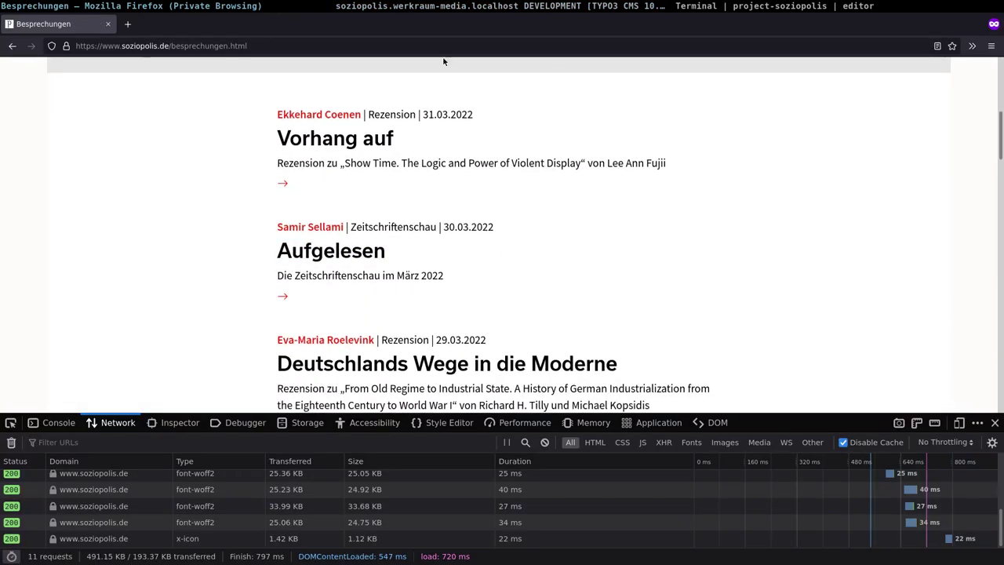
pyautogui.click(492, 6)
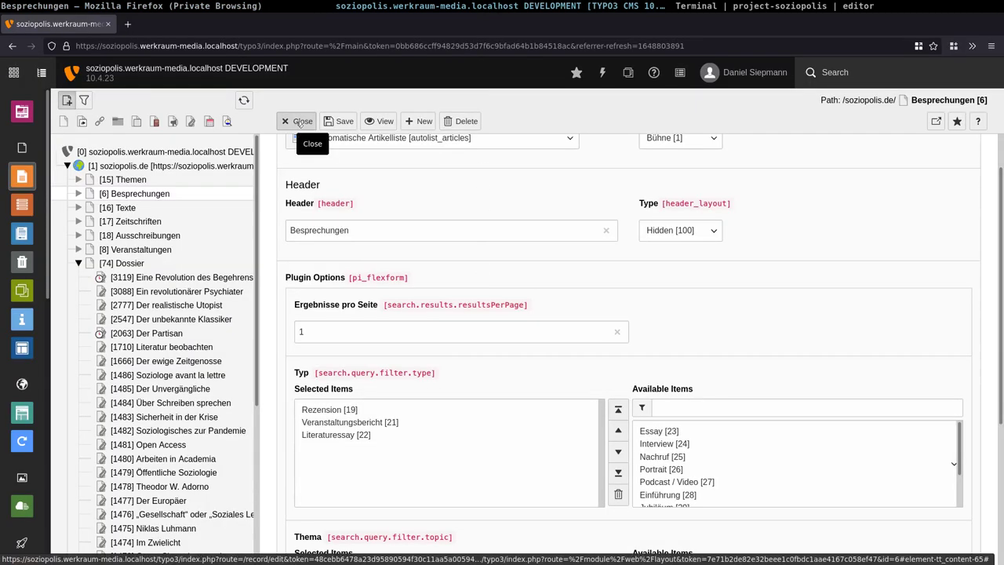
pyautogui.hotkey('alt', 'Tab')
pyautogui.press('F5')
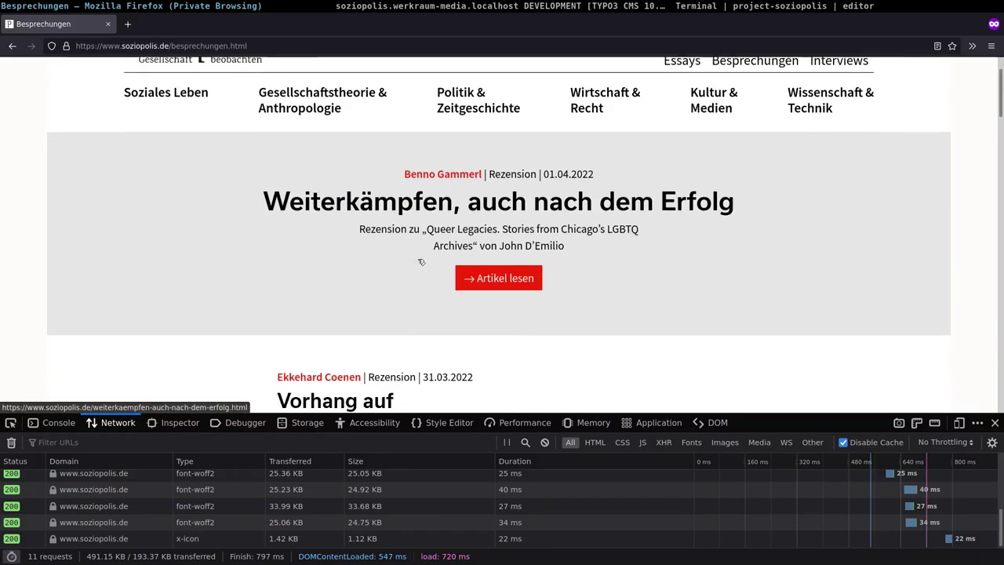
pyautogui.scroll(-2, 421, 262)
# Open the second Automatische Artikelliste for editing and load frontend review page 2
pyautogui.click(470, 6)
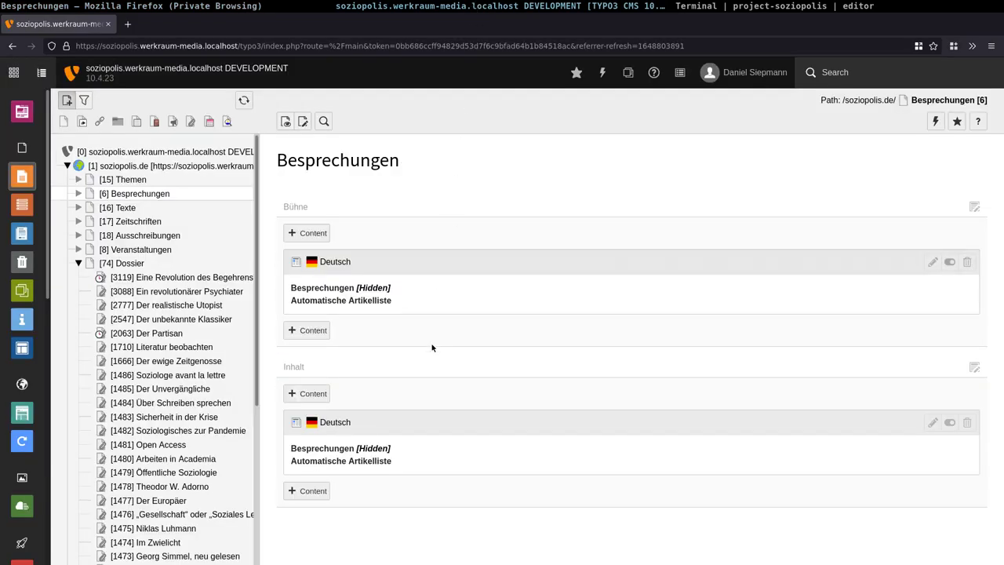
pyautogui.click(343, 455)
pyautogui.click(317, 6)
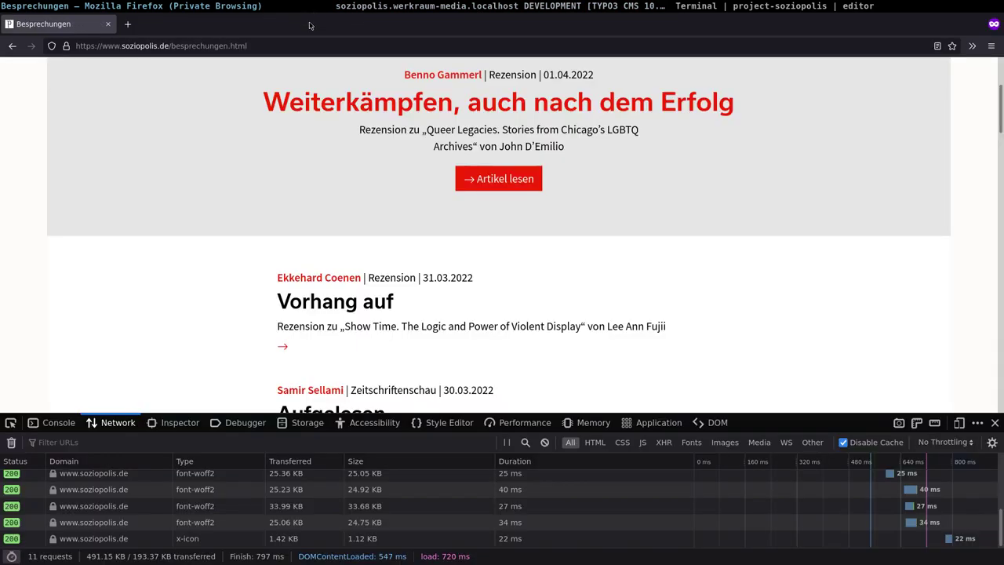
pyautogui.scroll(-1, 493, 293)
pyautogui.scroll(-4, 493, 293)
pyautogui.scroll(-4, 408, 224)
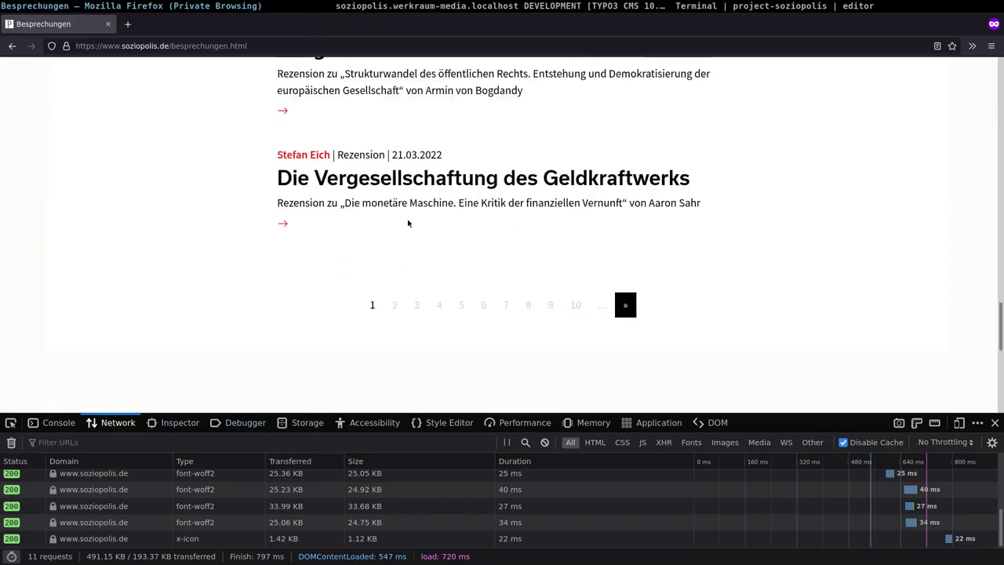
pyautogui.scroll(-4, 408, 223)
pyautogui.click(631, 259)
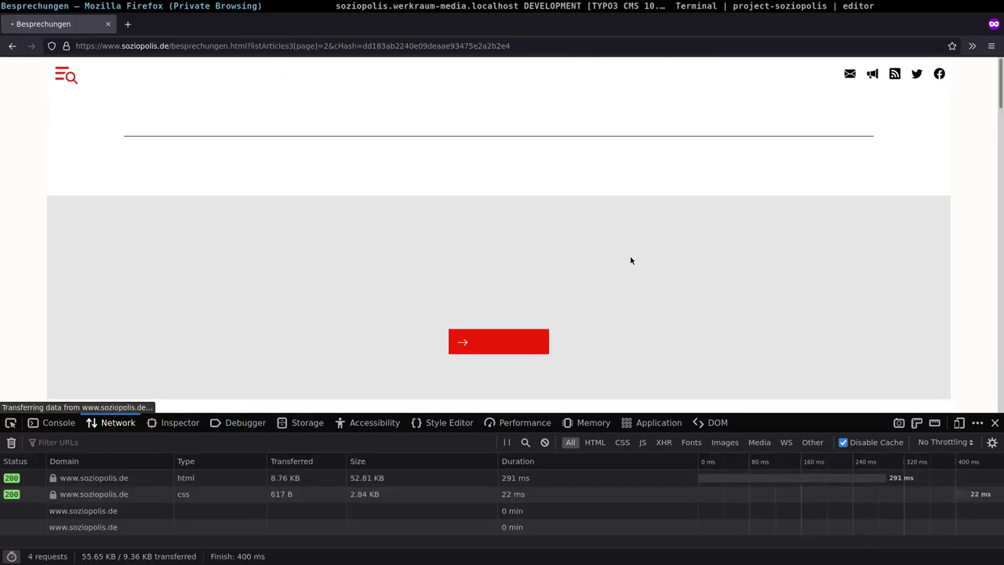
pyautogui.scroll(-3, 403, 229)
# Review the second article list's plugin options, ten results per page, and close the form
pyautogui.click(441, 5)
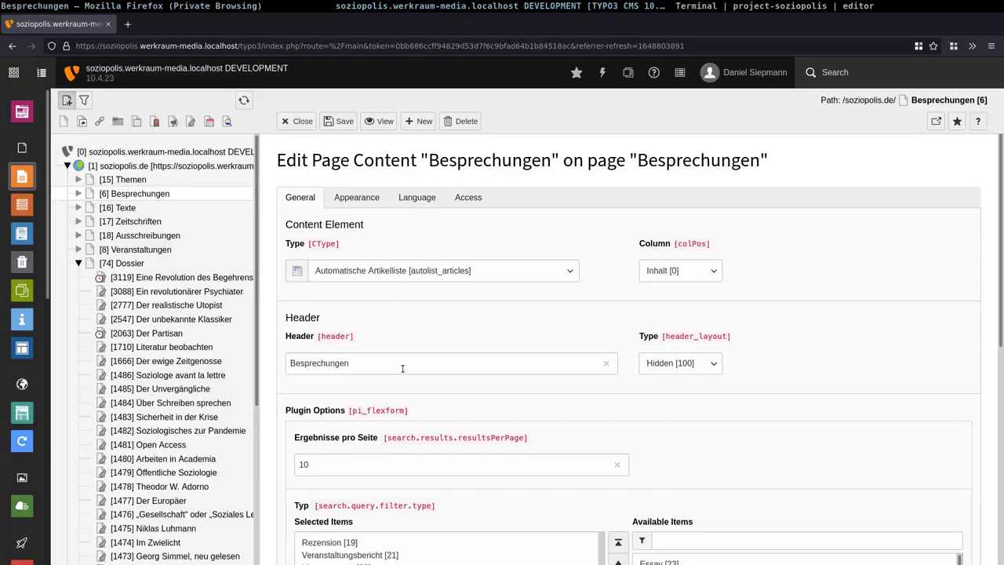
pyautogui.scroll(-3, 402, 368)
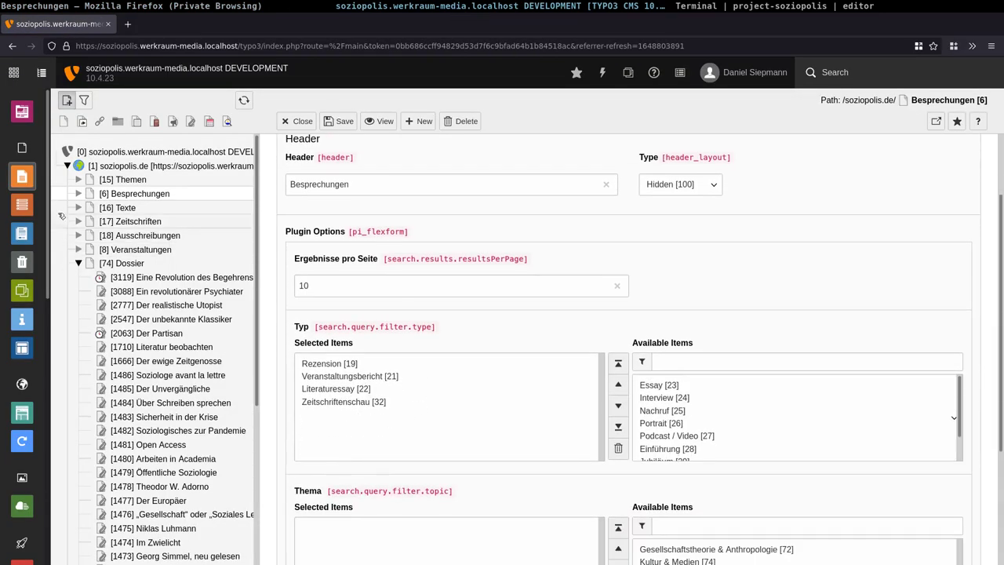
pyautogui.click(79, 193)
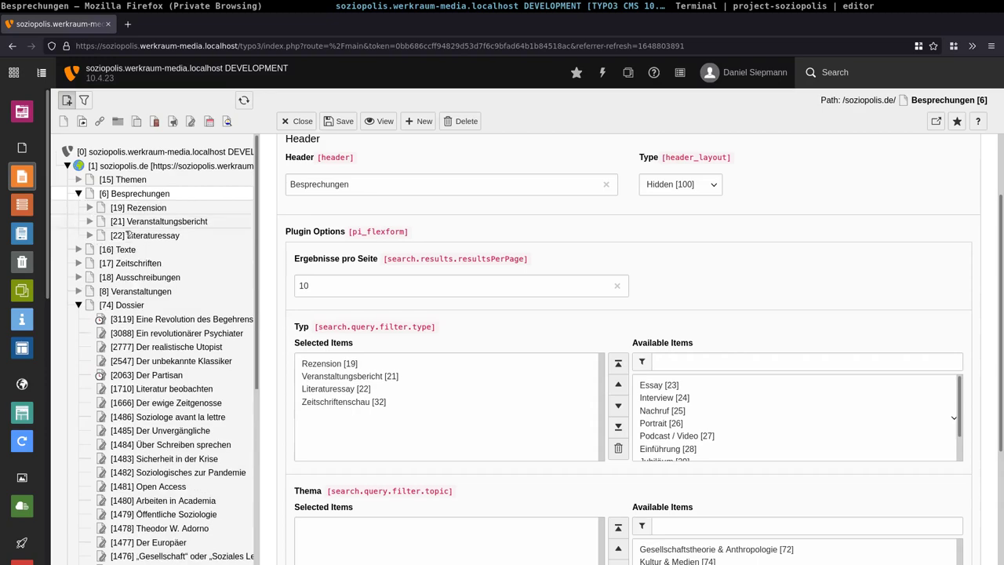
pyautogui.click(79, 193)
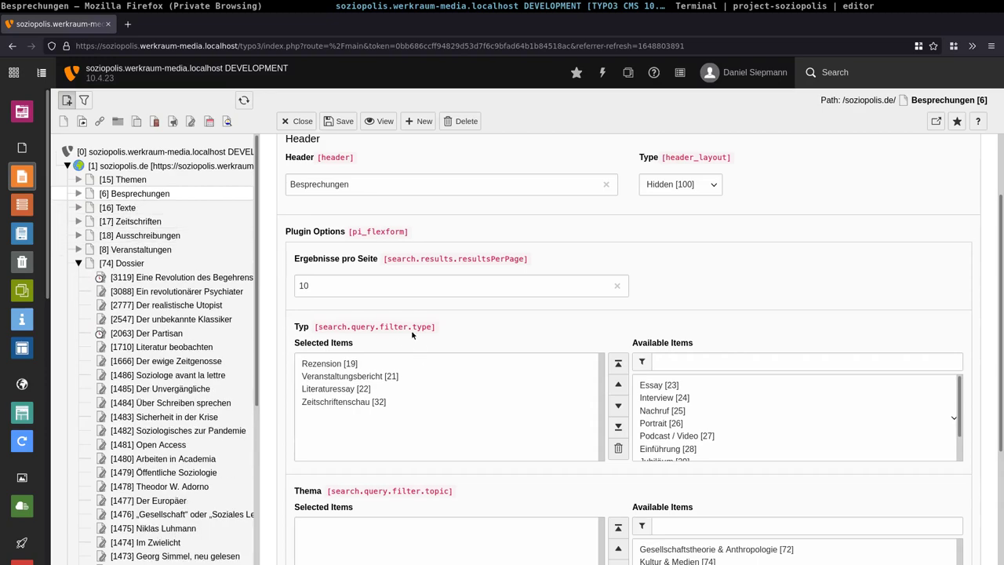
pyautogui.doubleClick(344, 284)
pyautogui.scroll(-5, 398, 273)
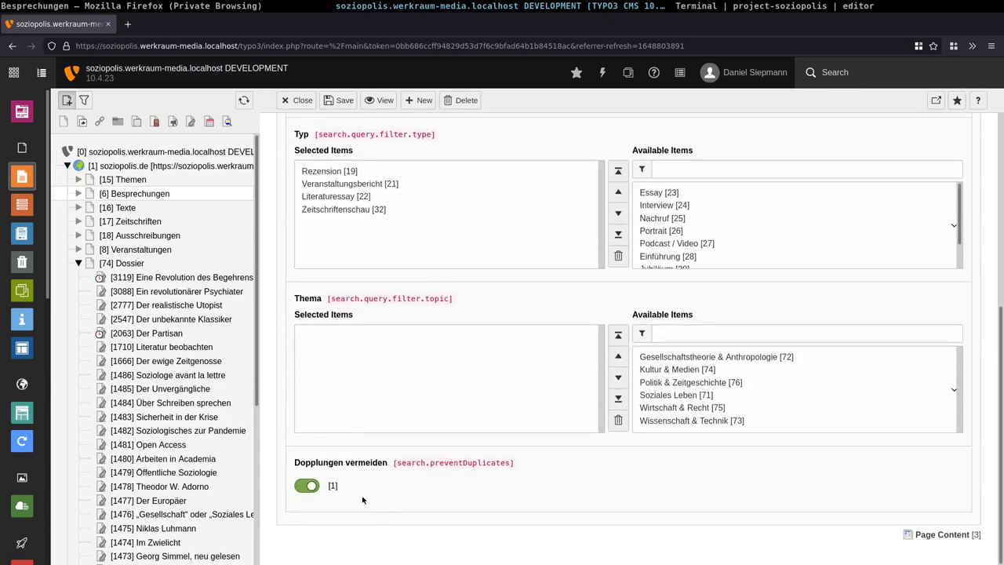
pyautogui.click(299, 100)
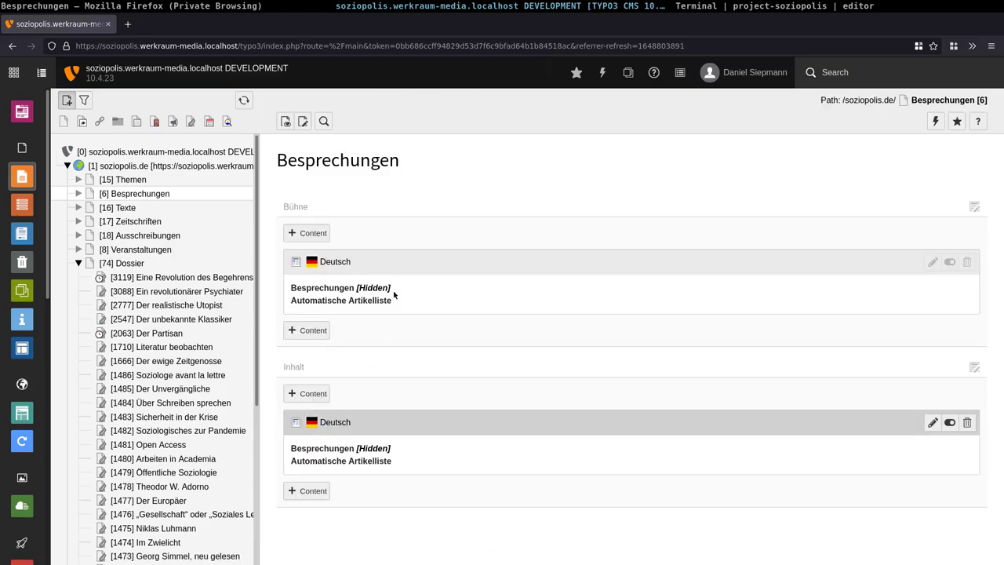
# Browse page 2 of the Besprechungen review listing in Firefox
pyautogui.click(259, 6)
pyautogui.scroll(3, 427, 179)
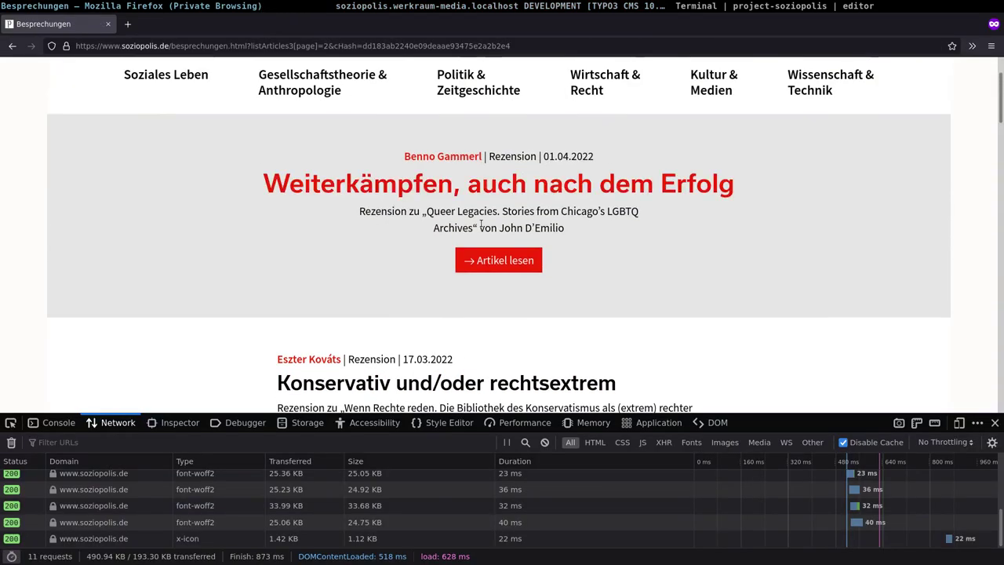
pyautogui.scroll(2, 352, 317)
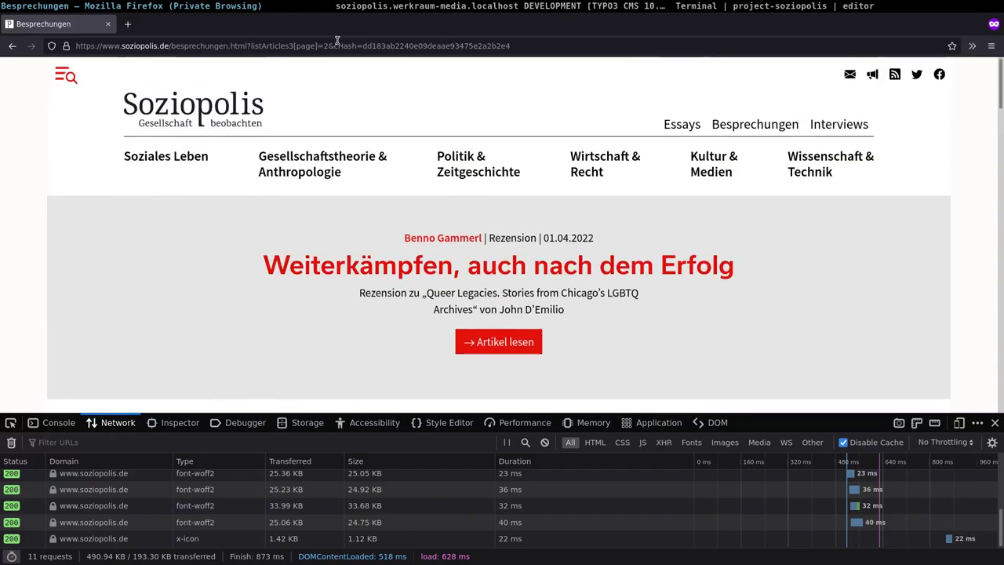
pyautogui.scroll(-1, 369, 330)
pyautogui.scroll(-4, 384, 345)
pyautogui.scroll(5, 407, 369)
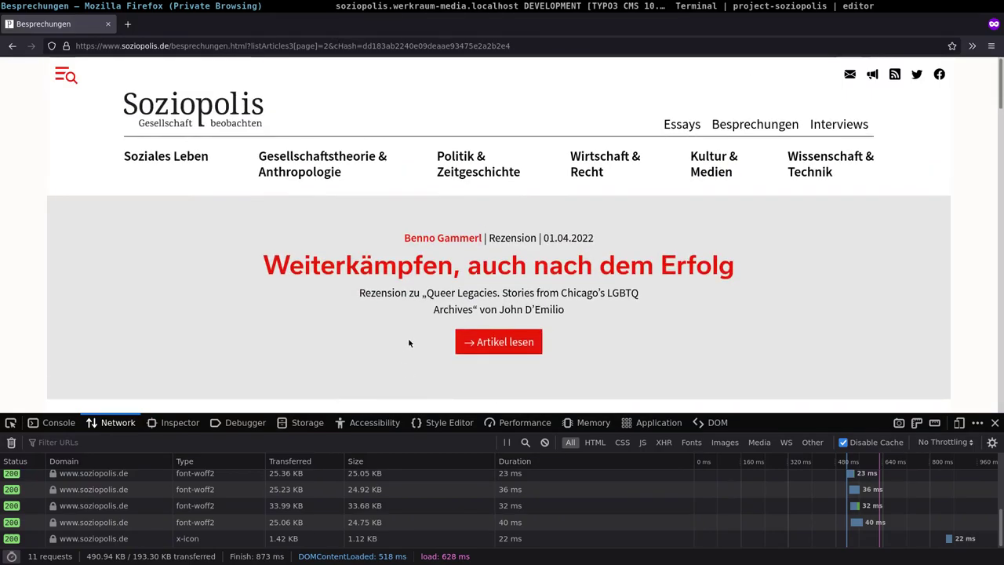
pyautogui.scroll(-2, 400, 290)
pyautogui.scroll(-2, 369, 243)
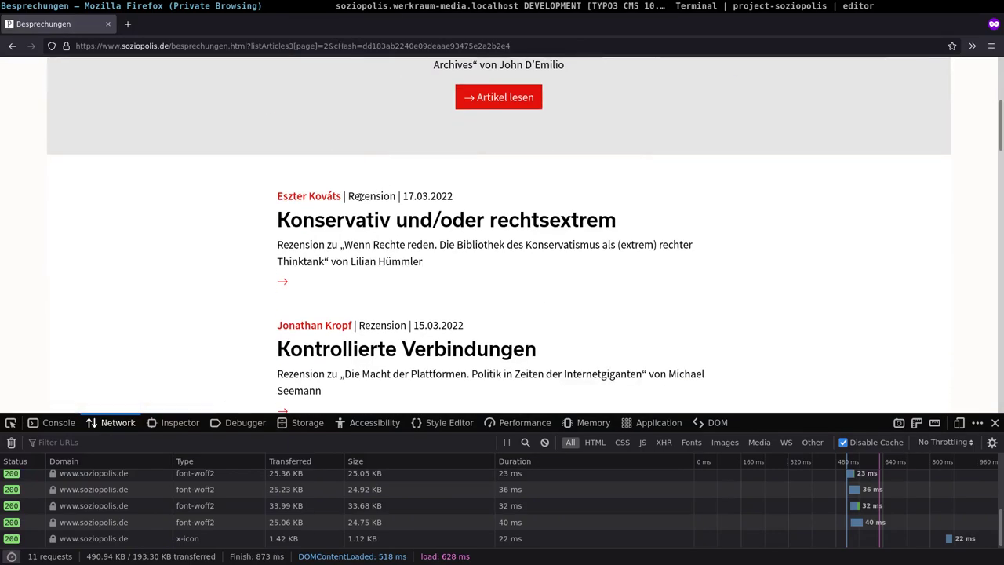
# Open the review 'Konservativ und/oder rechtsextrem' and scroll into the article
pyautogui.click(354, 223)
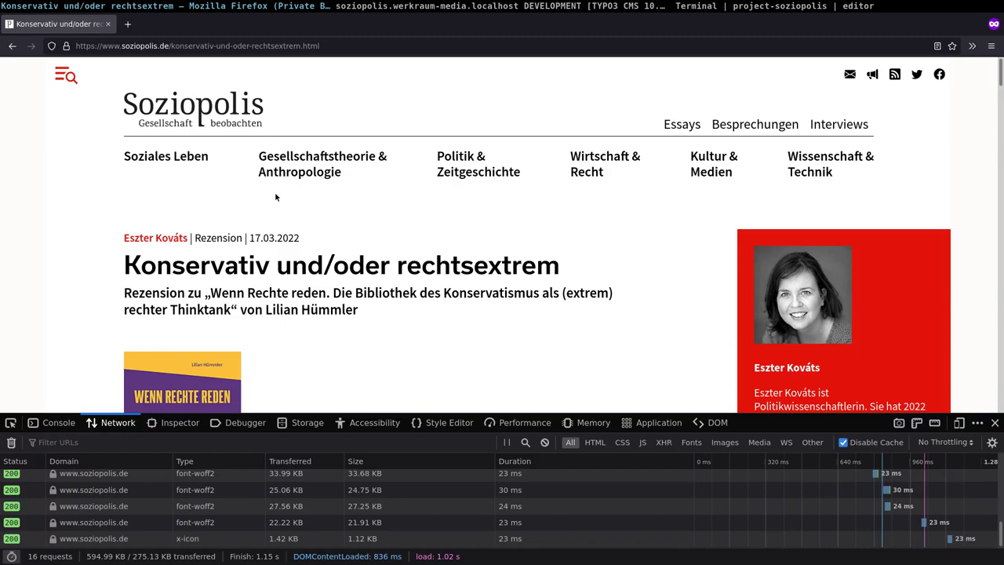
pyautogui.scroll(-2, 274, 196)
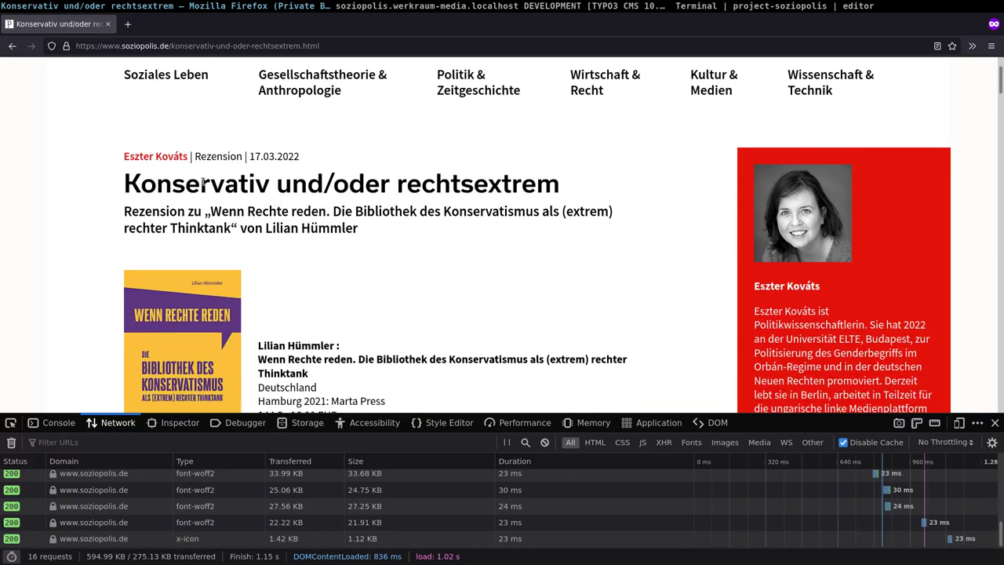
pyautogui.scroll(-2, 627, 208)
pyautogui.scroll(-1, 549, 207)
pyautogui.scroll(-5, 666, 180)
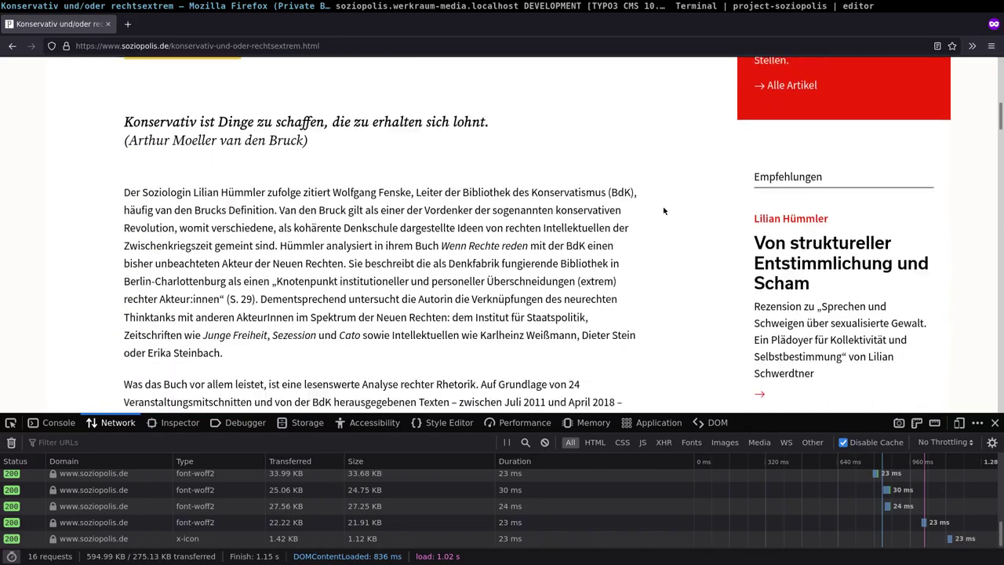
# Highlight the Empfehlungen sidebar heading and scroll through its recommendations
pyautogui.doubleClick(775, 145)
pyautogui.scroll(-2, 772, 141)
pyautogui.scroll(-2, 773, 141)
pyautogui.scroll(-1, 772, 142)
pyautogui.scroll(-10, 774, 143)
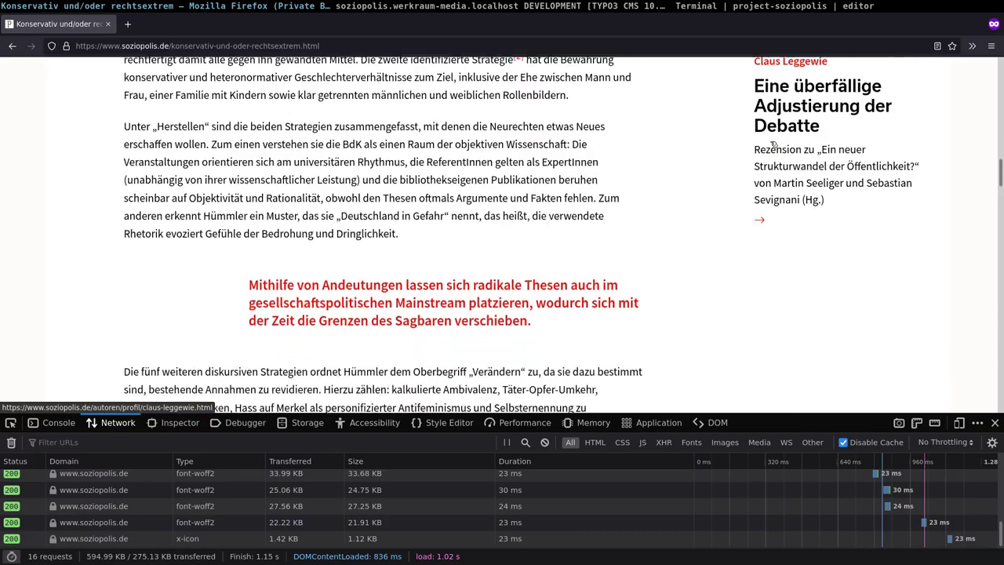
pyautogui.scroll(10, 773, 141)
pyautogui.scroll(12, 772, 141)
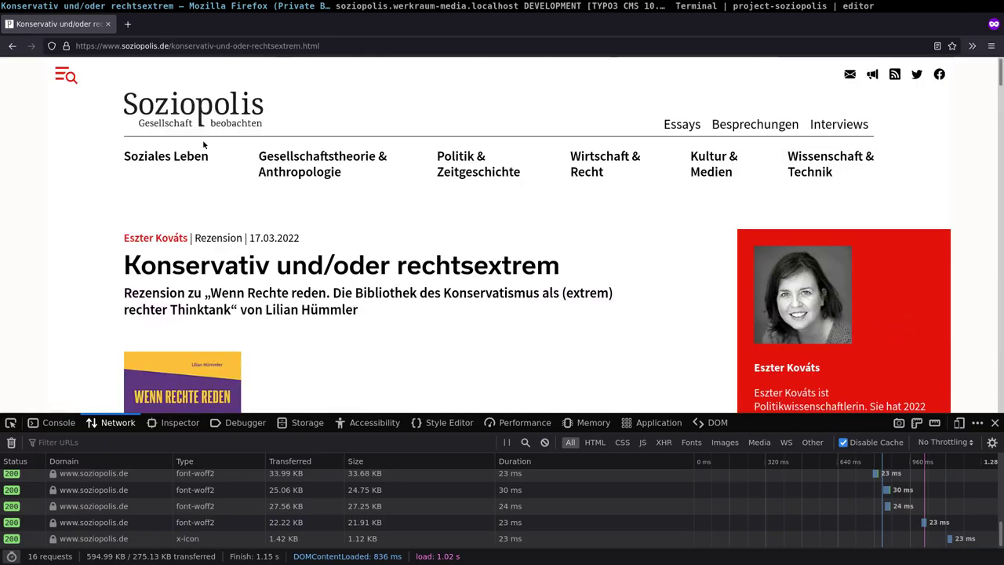
# Search the site for the copied title 'Konservativ und/oder rechtsextrem'
pyautogui.click(65, 76)
pyautogui.press('Escape')
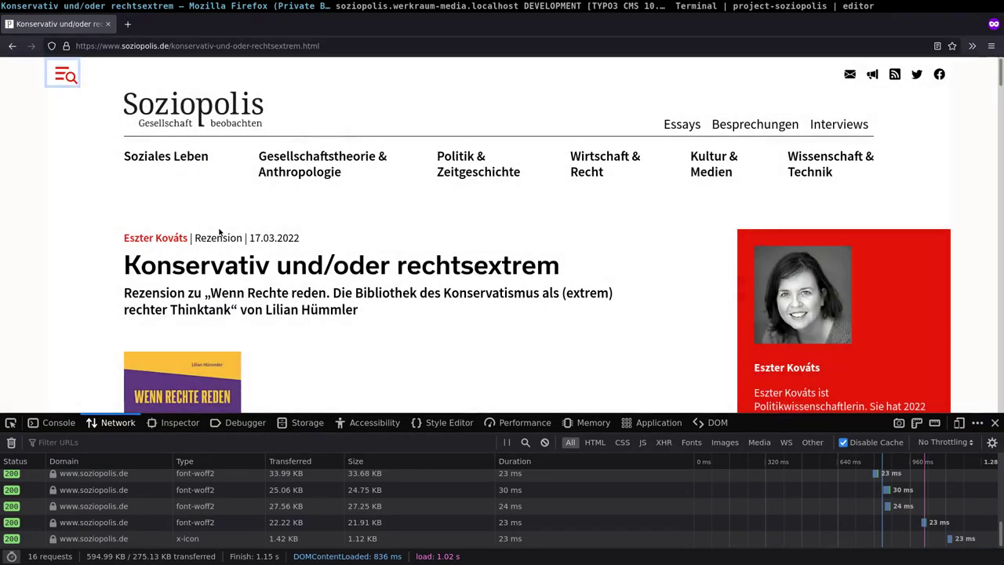
pyautogui.tripleClick(203, 275)
pyautogui.hotkey('ctrl', 'c')
pyautogui.click(65, 76)
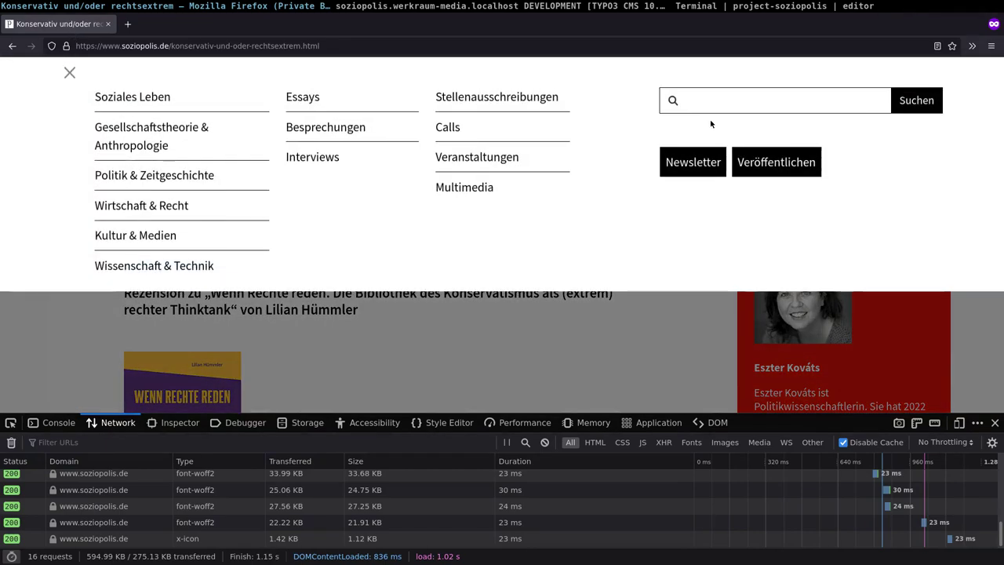
pyautogui.click(712, 98)
pyautogui.hotkey('ctrl', 'v')
pyautogui.press('Return')
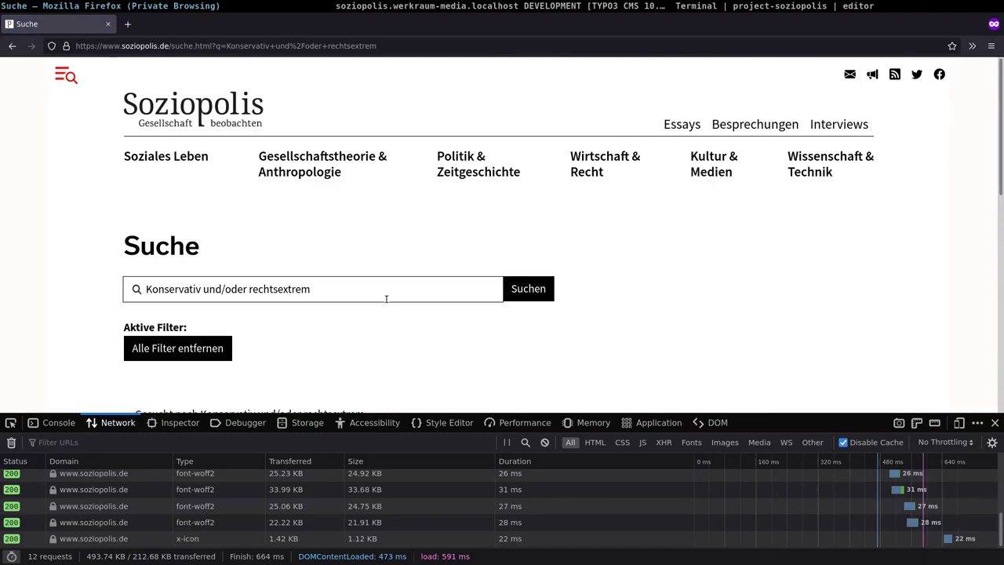
# Shorten the search query to 'Konservativ', resubmit it and scroll the results
pyautogui.click(390, 287)
pyautogui.hotkey('ctrl', 'shift', 'Left')
pyautogui.hotkey('ctrl', 'shift', 'Left')
pyautogui.hotkey('ctrl', 'shift', 'Left')
pyautogui.hotkey('shift', 'Left')
pyautogui.press('BackSpace')
pyautogui.press('Return')
pyautogui.scroll(-2, 403, 261)
pyautogui.scroll(-2, 403, 260)
pyautogui.scroll(-5, 405, 262)
# Find 'Konservativ und/oder rechtsextrem' in the results and scroll to the end of the list
pyautogui.hotkey('ctrl', 'f')
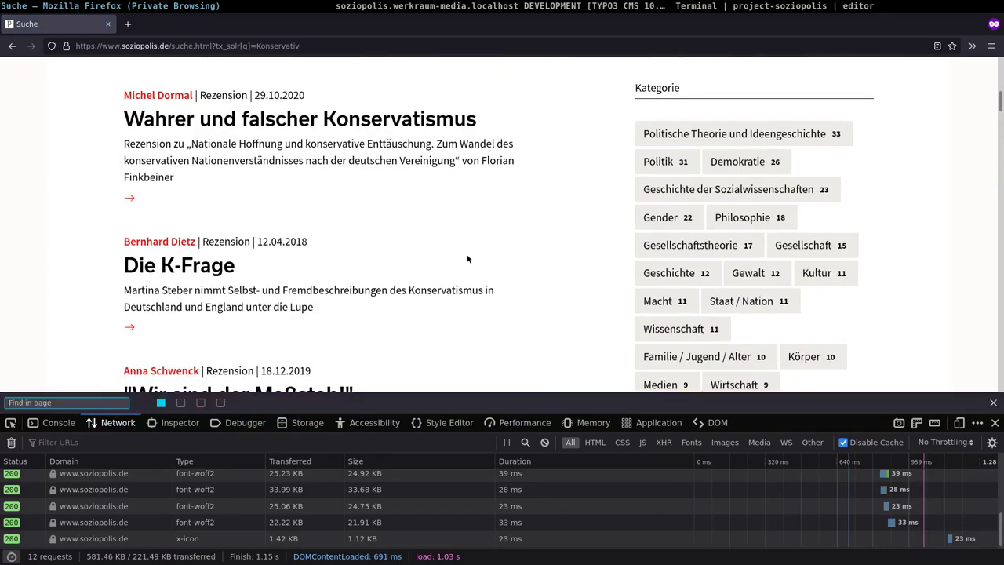
pyautogui.write('Konservativ und/oder rechtsextrem')
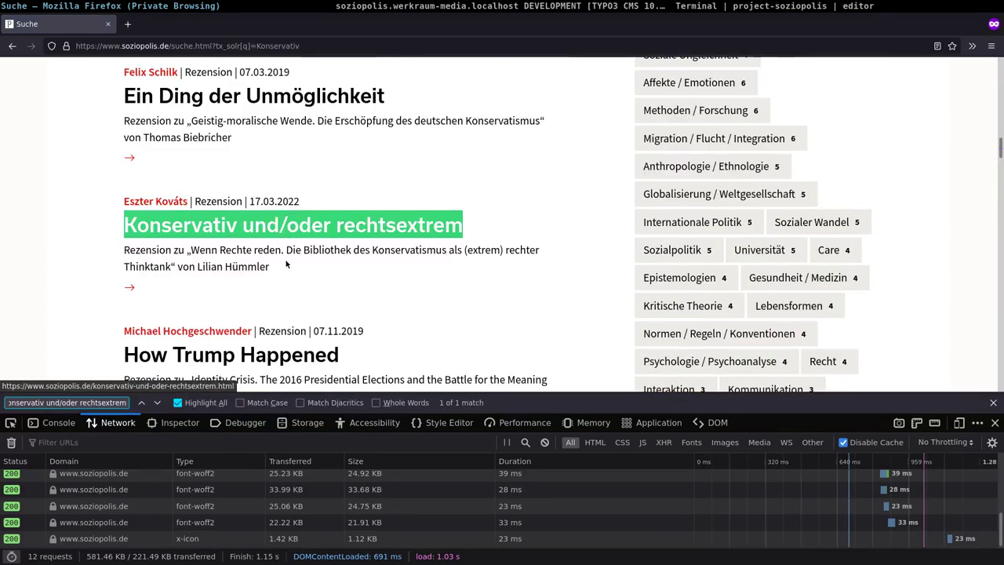
pyautogui.click(286, 273)
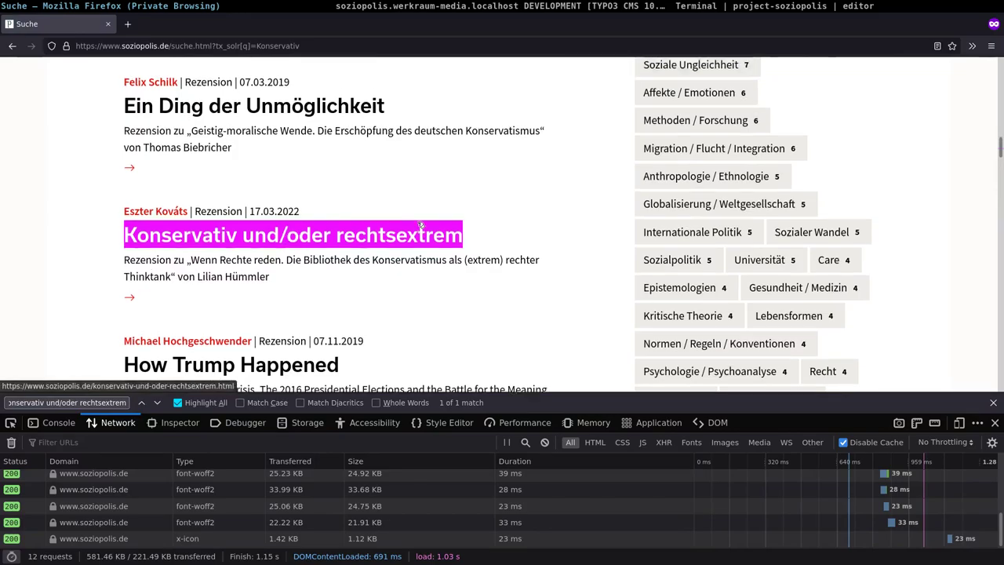
pyautogui.scroll(20, 471, 233)
pyautogui.scroll(-15, 470, 232)
pyautogui.scroll(-5, 471, 233)
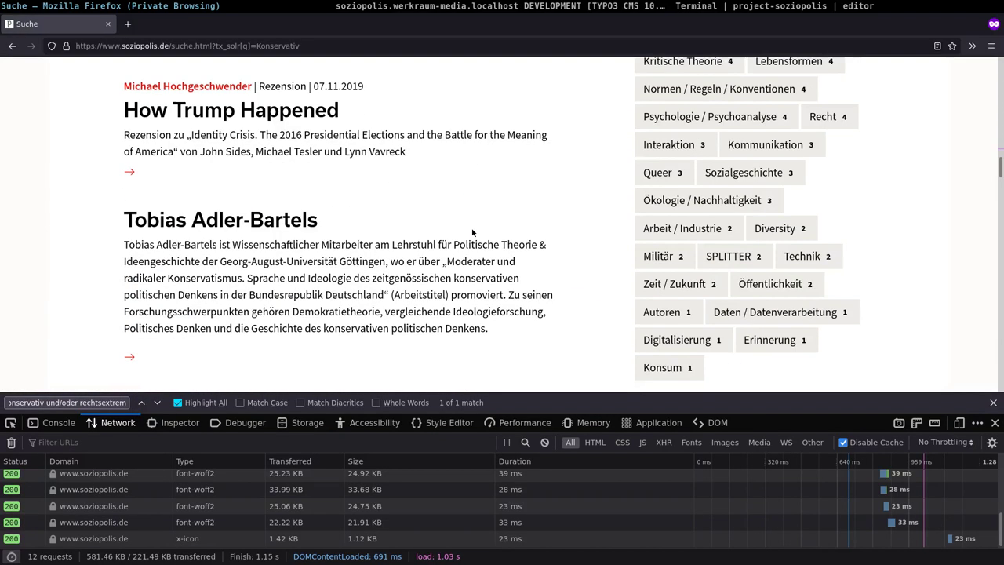
pyautogui.scroll(-5, 471, 233)
pyautogui.scroll(-5, 471, 233)
pyautogui.scroll(-5, 470, 234)
pyautogui.scroll(-5, 470, 234)
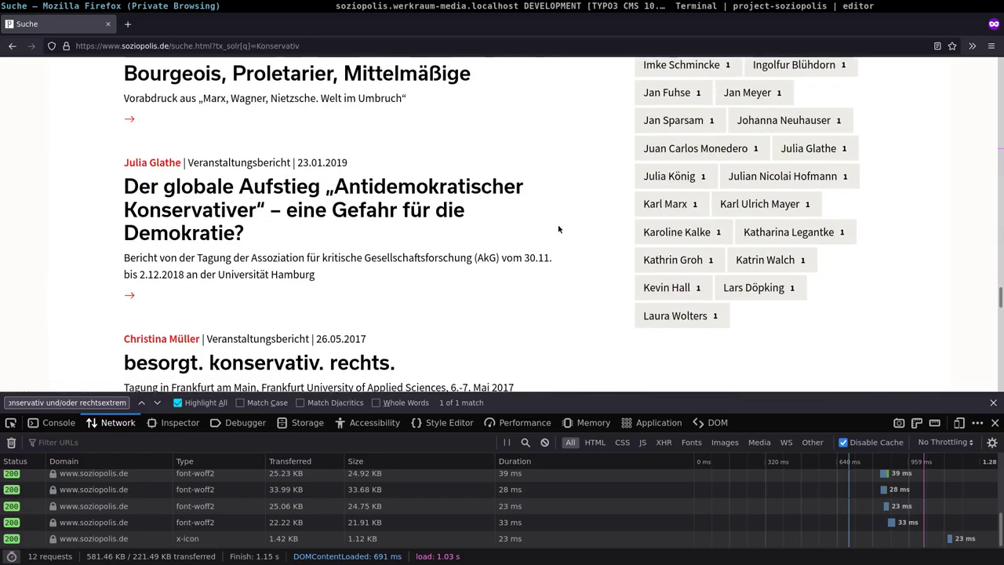
pyautogui.scroll(-10, 879, 294)
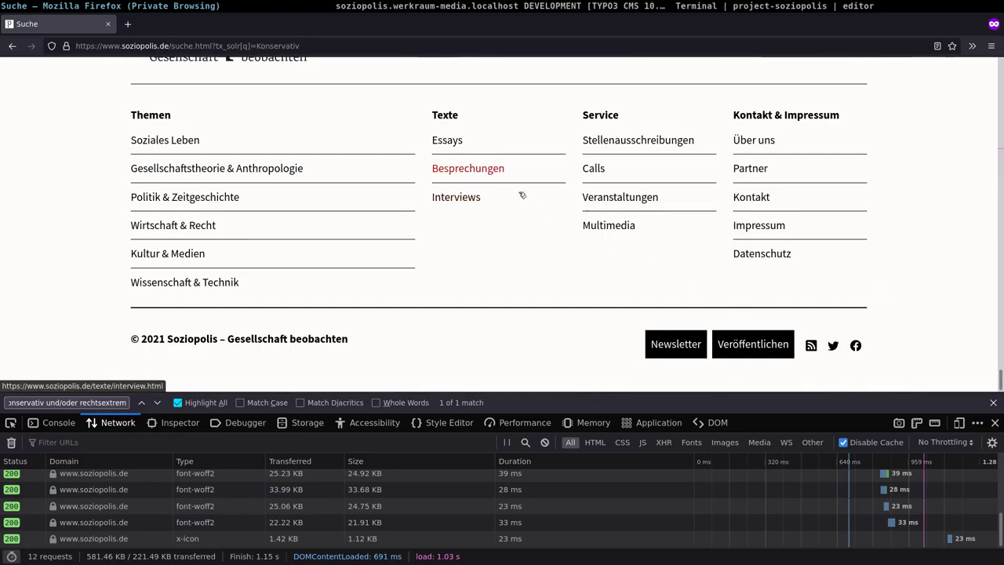
# Open the Veranstaltungen events page and start browsing it, focusing the Suchwort field
pyautogui.click(608, 199)
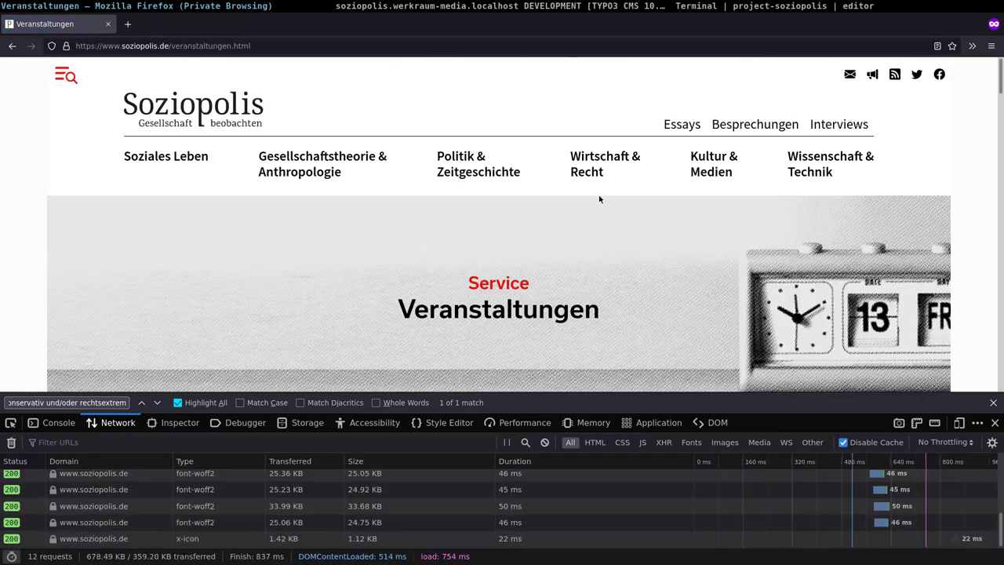
pyautogui.scroll(-5, 598, 194)
pyautogui.scroll(-2, 429, 163)
pyautogui.scroll(4, 381, 130)
pyautogui.click(827, 264)
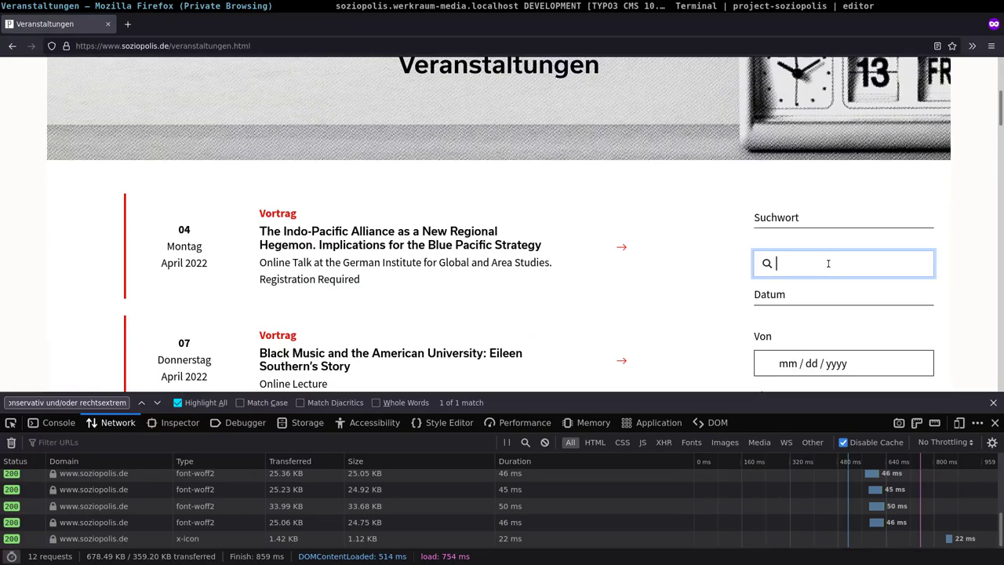
pyautogui.scroll(-1, 827, 263)
pyautogui.scroll(-2, 827, 263)
pyautogui.scroll(-3, 827, 264)
pyautogui.scroll(-4, 827, 267)
# Scroll back and forth through the events listing and its filters
pyautogui.scroll(2, 828, 267)
pyautogui.scroll(1, 745, 264)
pyautogui.scroll(-1, 679, 262)
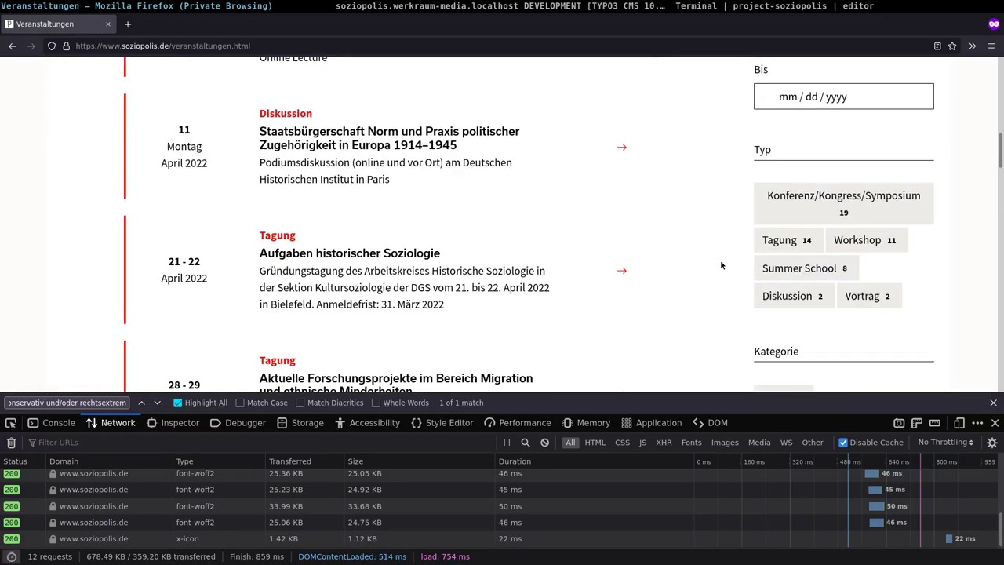
pyautogui.scroll(-2, 706, 264)
pyautogui.scroll(-3, 820, 235)
pyautogui.scroll(-4, 820, 235)
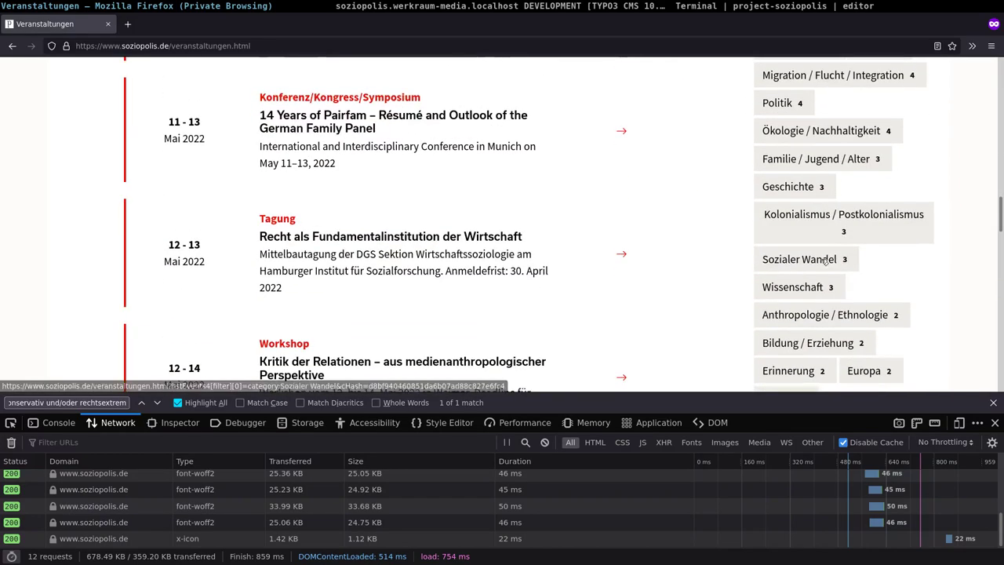
pyautogui.scroll(9, 819, 262)
pyautogui.scroll(2, 818, 261)
pyautogui.scroll(2, 796, 260)
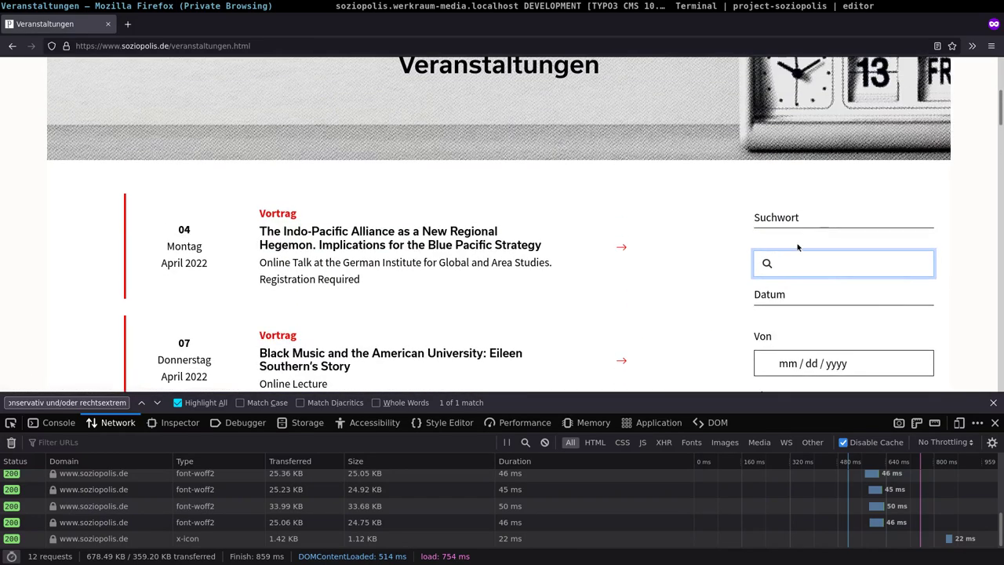
# Focus the Suchwort search, scroll the events once more, then return to the TYPO3 backend
pyautogui.click(792, 262)
pyautogui.scroll(-3, 681, 262)
pyautogui.scroll(-3, 682, 263)
pyautogui.scroll(-4, 681, 263)
pyautogui.scroll(-1, 682, 264)
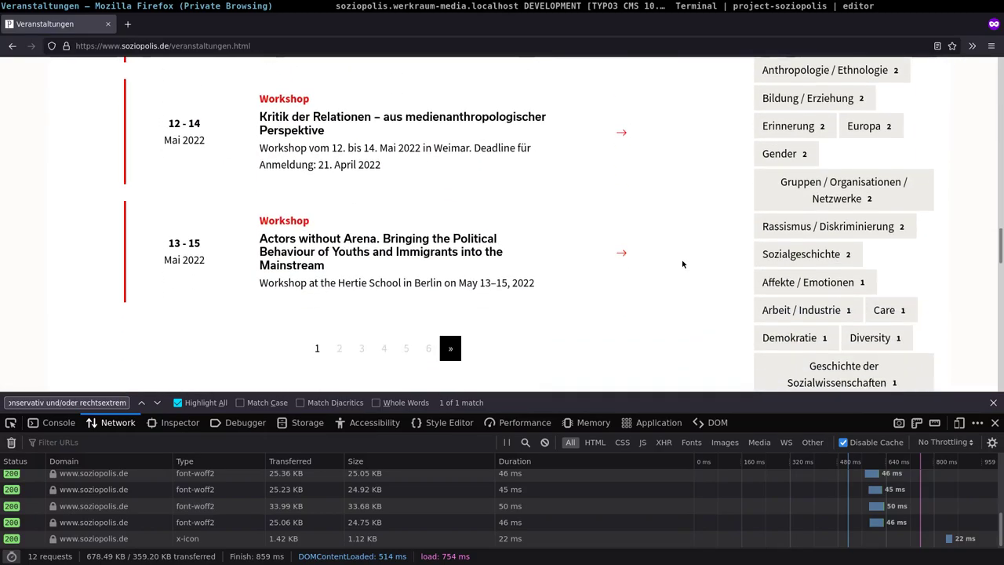
pyautogui.scroll(-3, 682, 265)
pyautogui.scroll(-2, 682, 264)
pyautogui.scroll(-2, 682, 264)
pyautogui.scroll(5, 683, 265)
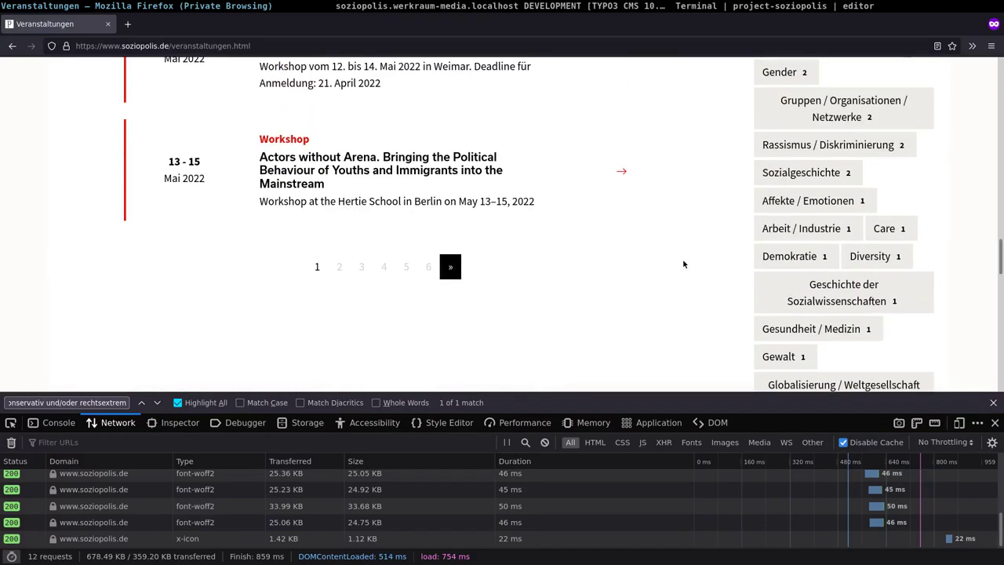
pyautogui.scroll(5, 683, 264)
pyautogui.scroll(5, 683, 264)
pyautogui.scroll(3, 683, 264)
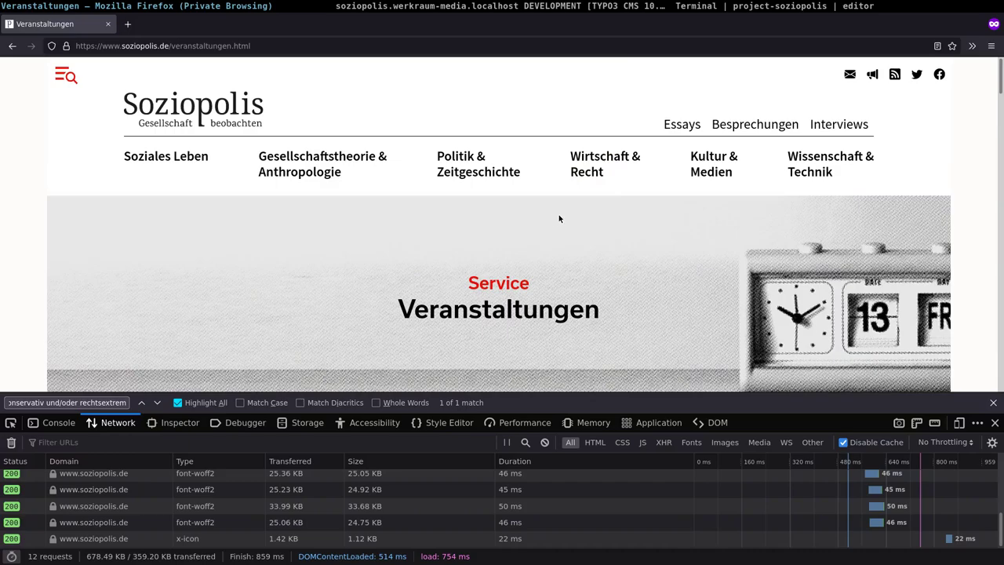
pyautogui.click(502, 8)
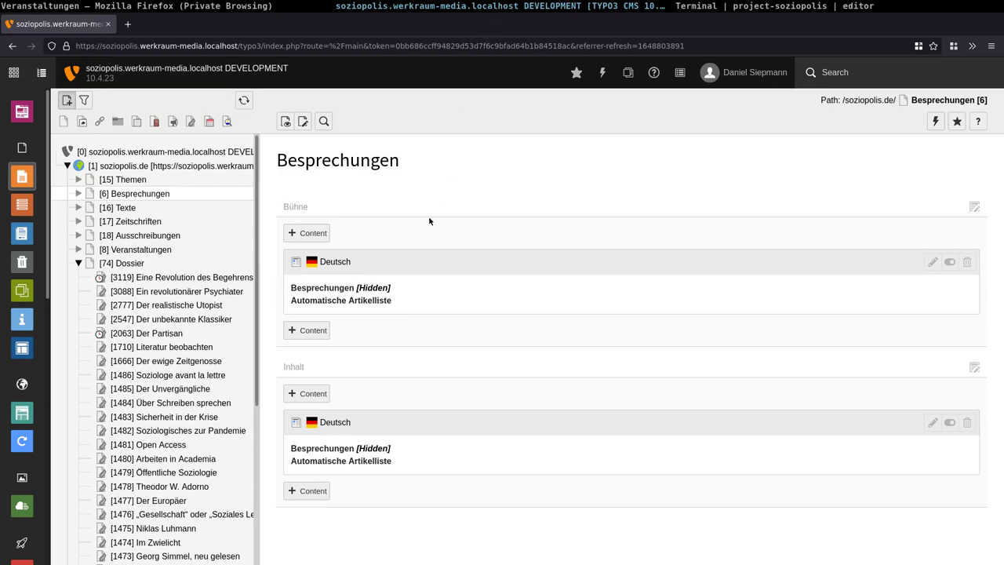
# Show the soziopolis.de page layout and check the four articles in the Vorgestellt Artikelliste
pyautogui.click(151, 167)
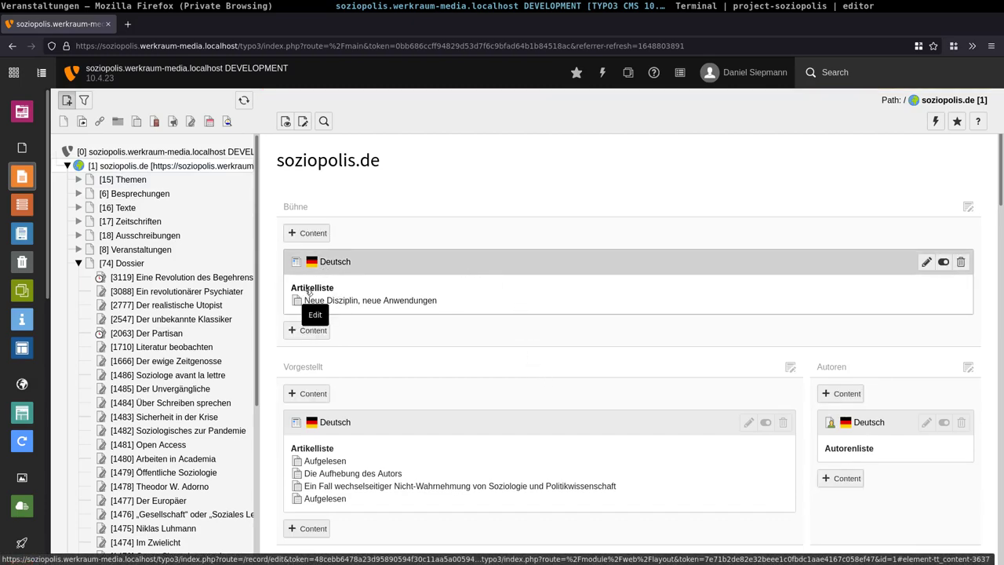
pyautogui.scroll(-3, 332, 352)
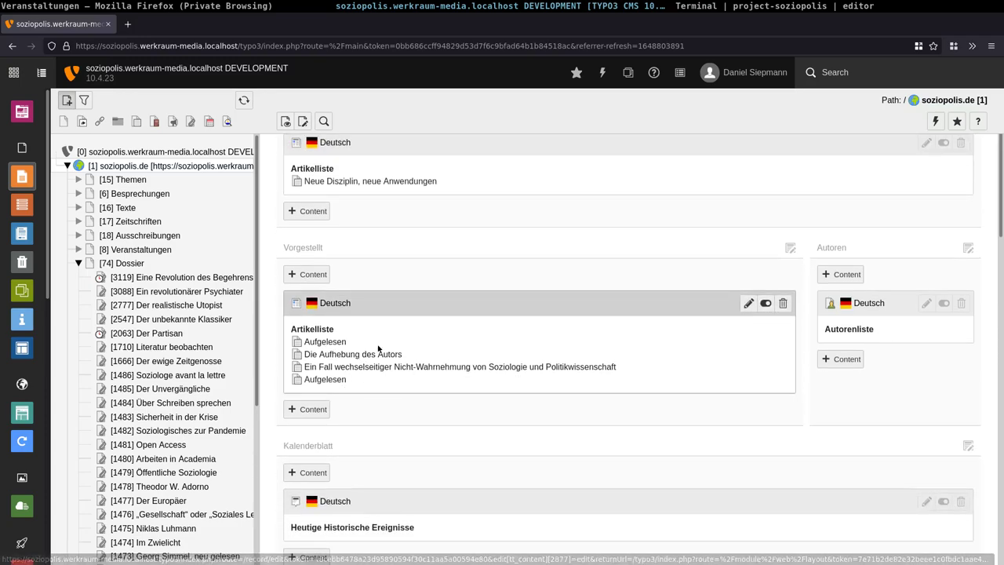
pyautogui.click(328, 332)
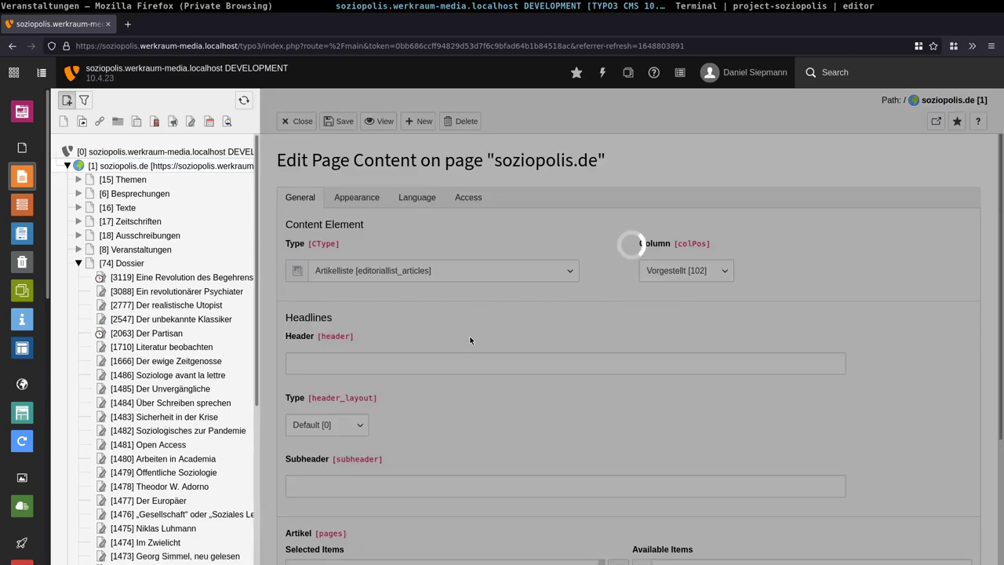
pyautogui.scroll(-3, 469, 338)
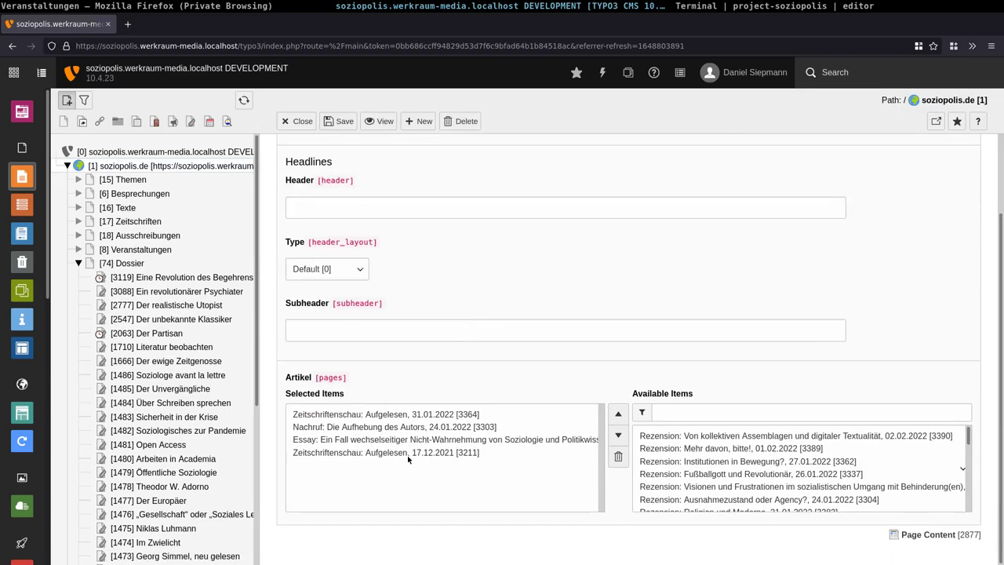
pyautogui.hotkey('alt', 'Left')
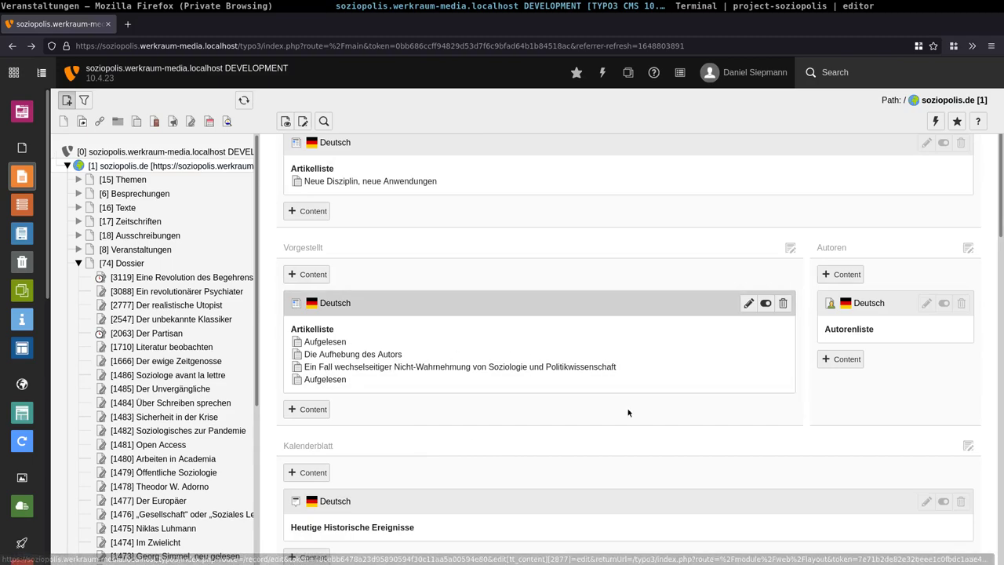
pyautogui.click(445, 363)
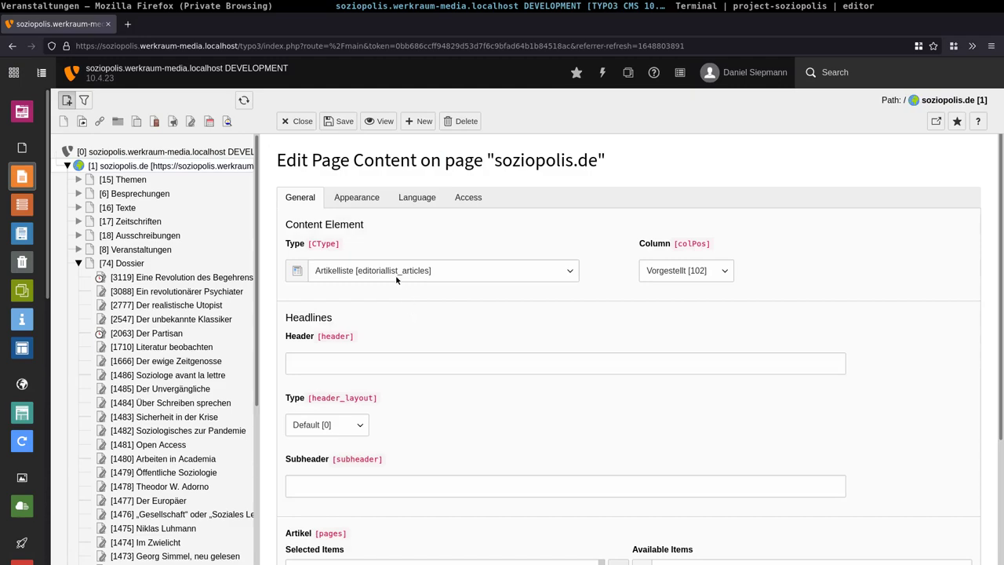
pyautogui.hotkey('alt', 'Left')
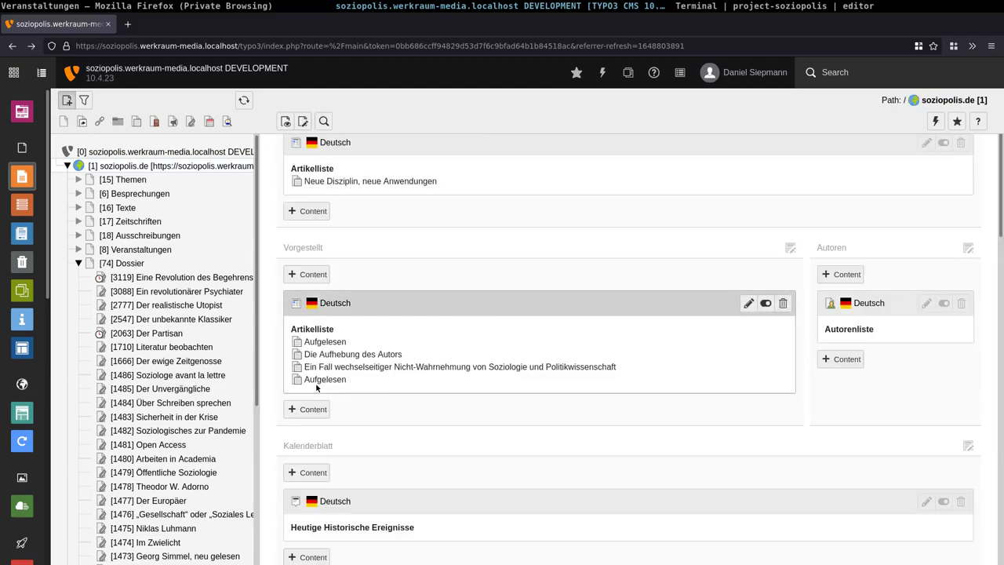
# Filter the page tree for 'auf', then 'aufgeles', to locate the Aufgelesen page
pyautogui.click(83, 99)
pyautogui.write('aufgelesen')
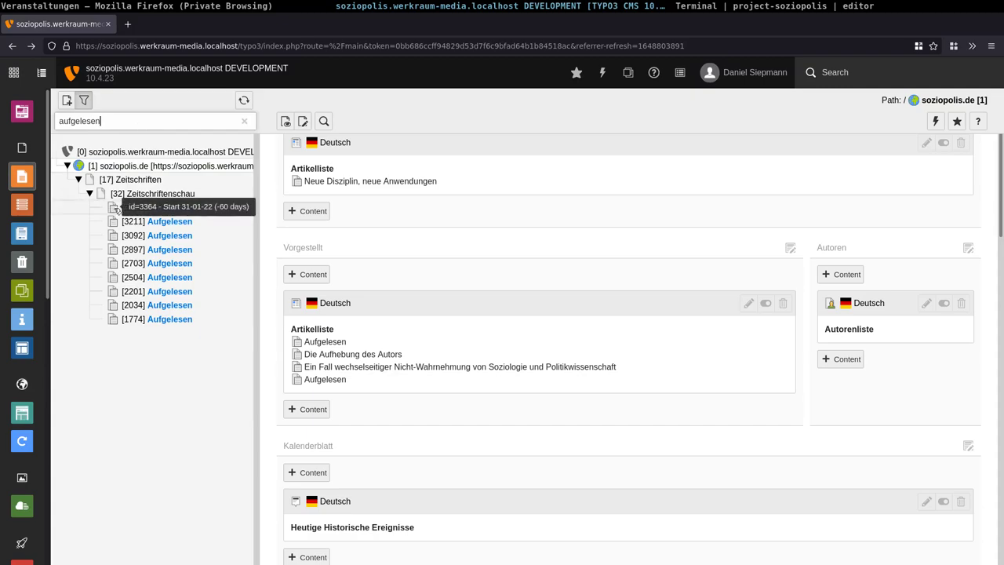
pyautogui.click(244, 120)
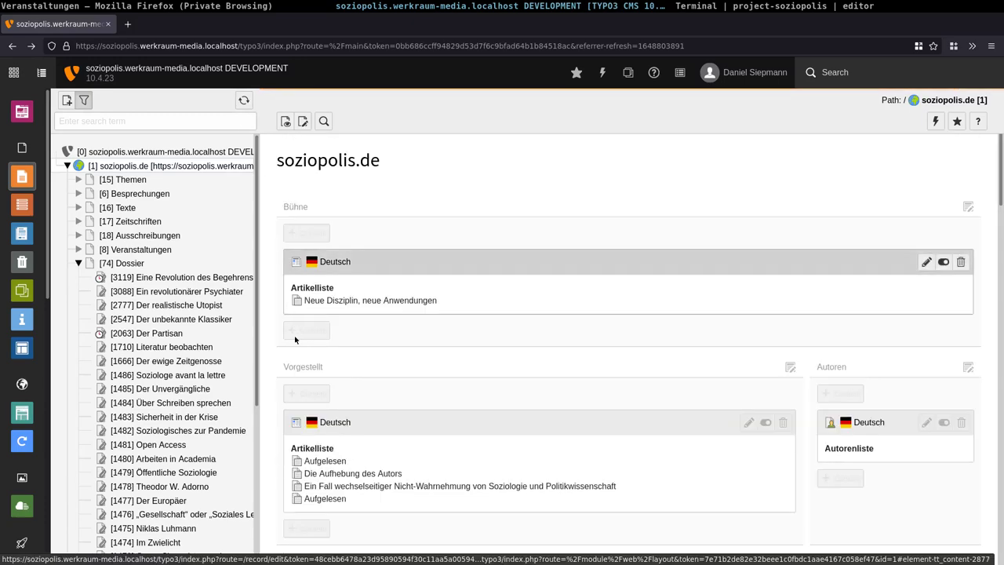
pyautogui.click(298, 461)
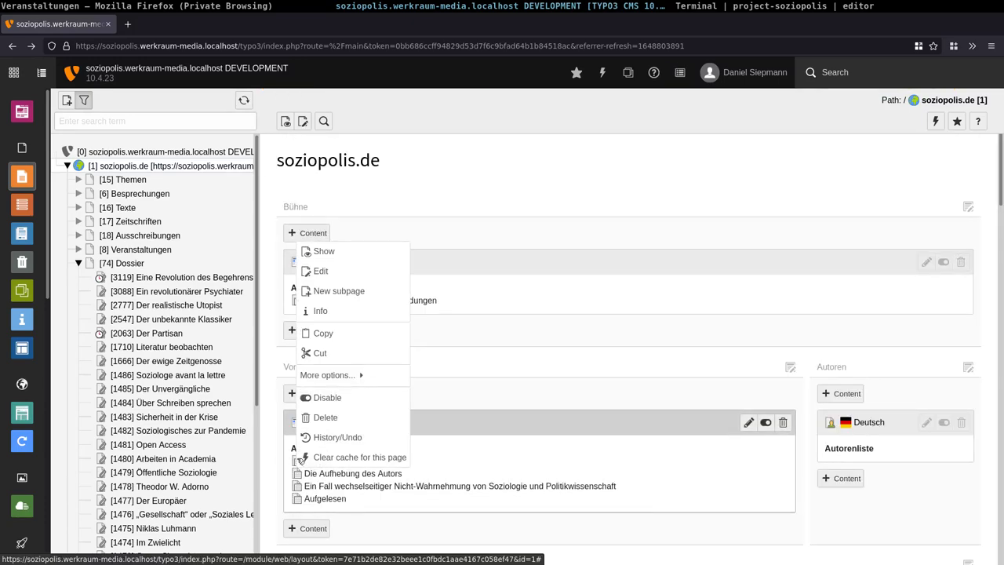
pyautogui.click(174, 116)
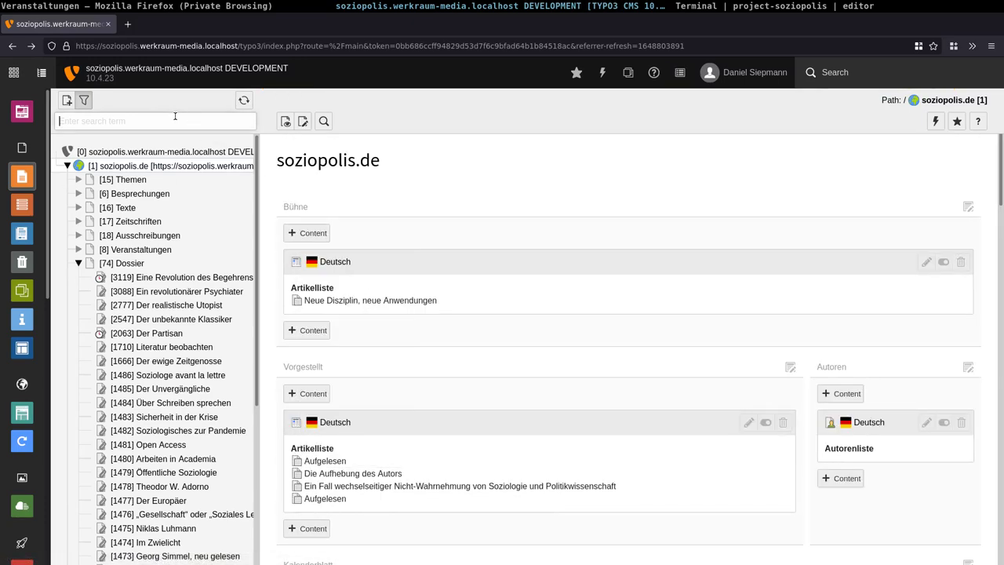
pyautogui.write('au')
pyautogui.write('fgelesen')
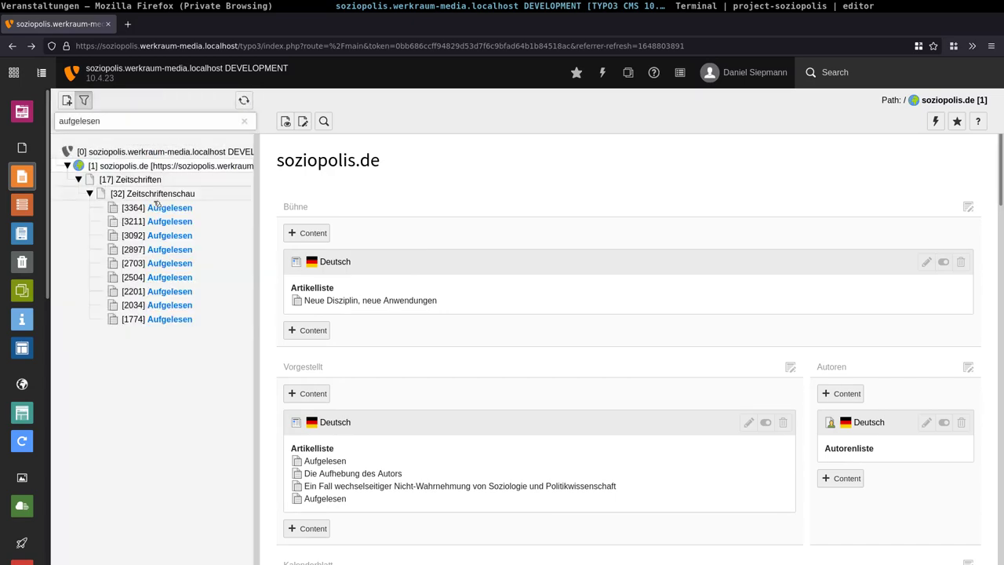
# Open the Aufgelesen page 3364 in the Page module
pyautogui.click(113, 207)
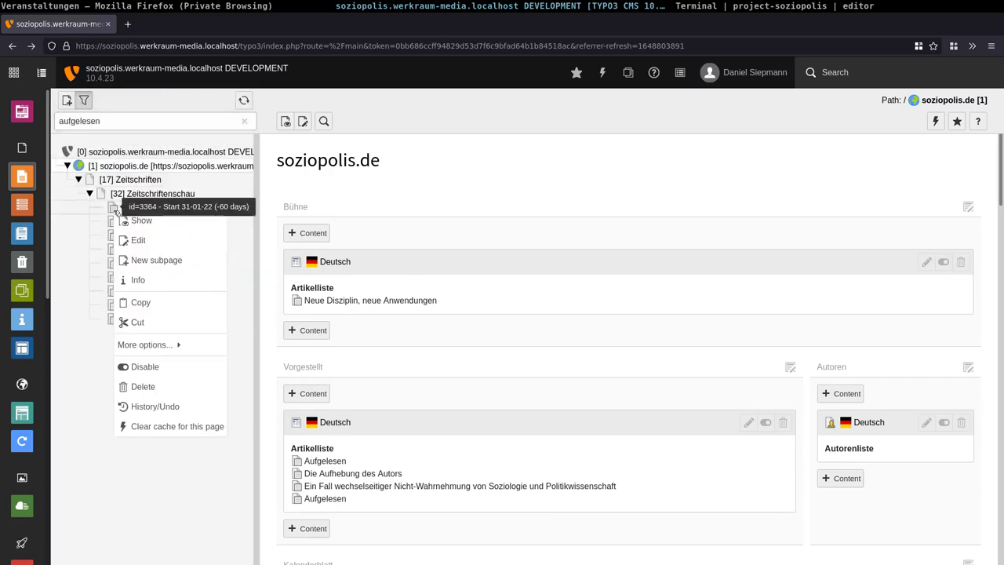
pyautogui.click(297, 461)
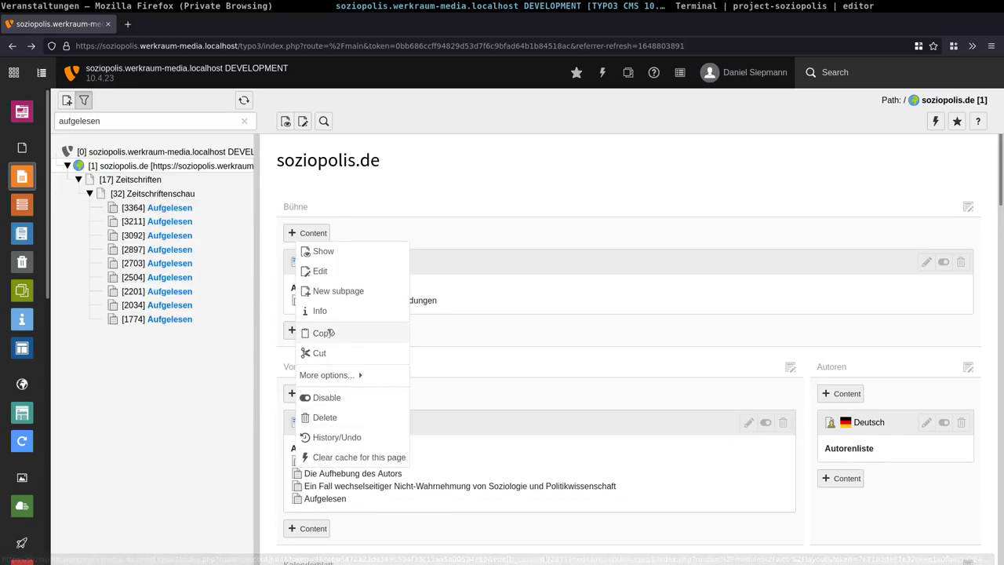
pyautogui.click(346, 272)
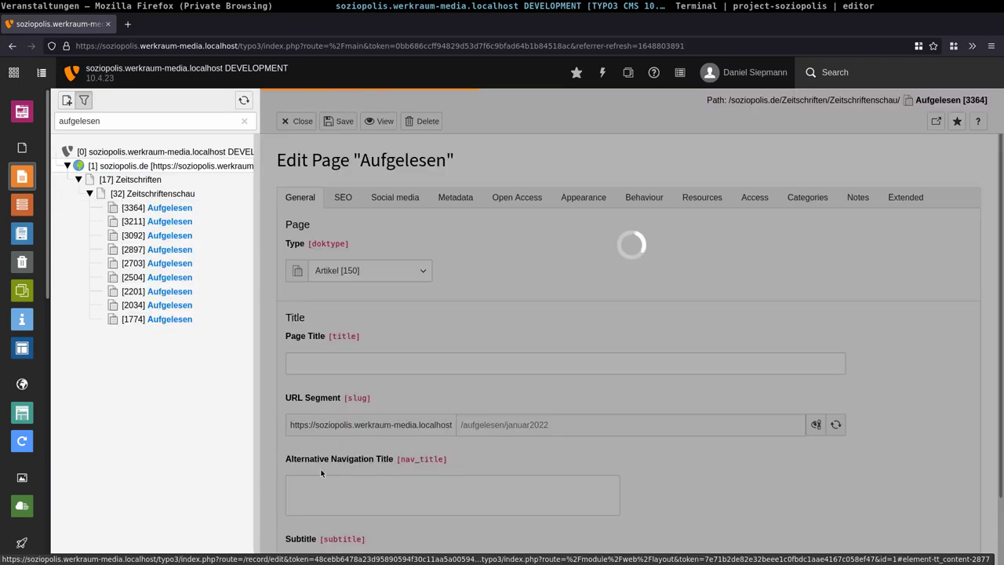
pyautogui.scroll(-2, 350, 384)
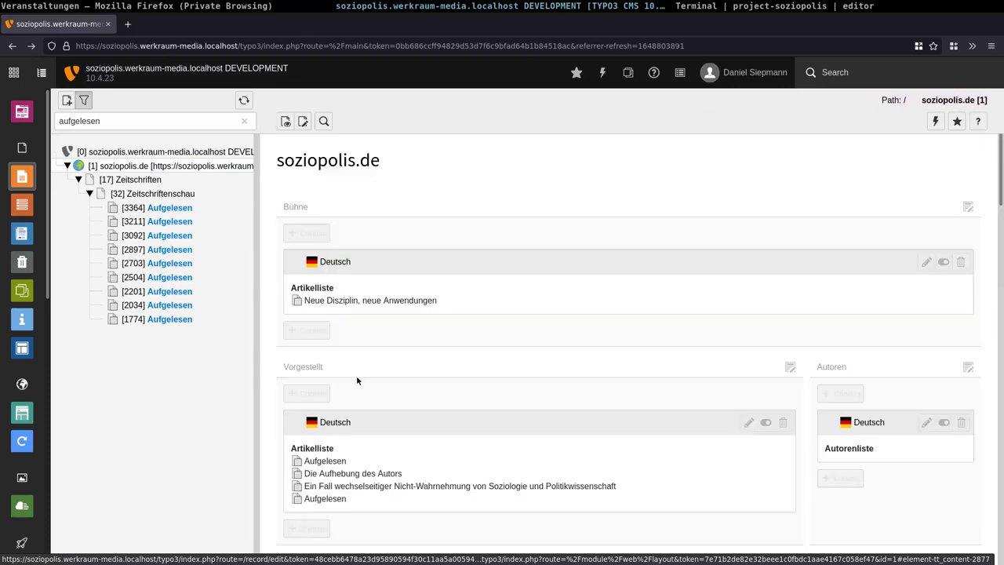
# Review the Aufgelesen page content, including its featured article list
pyautogui.click(296, 422)
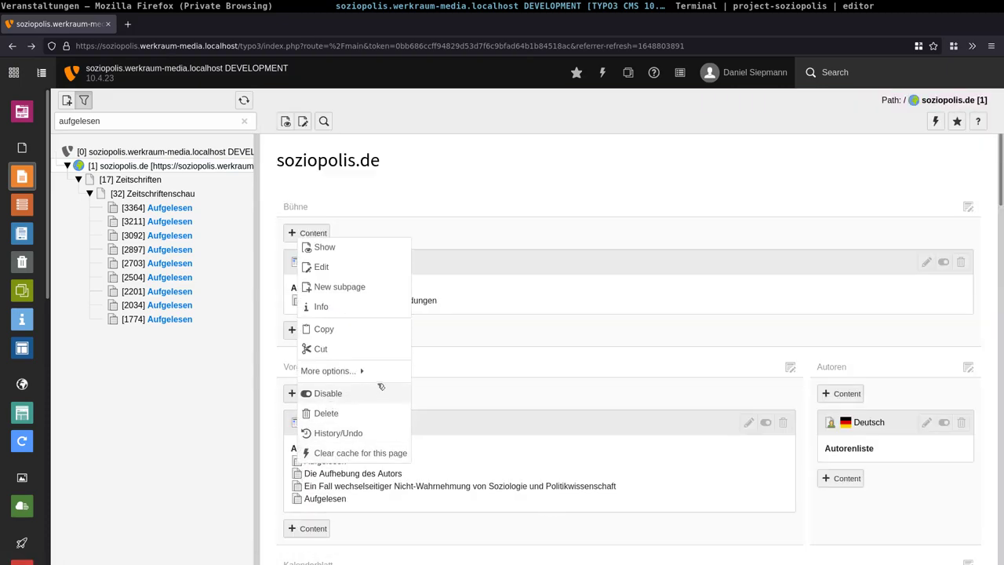
pyautogui.scroll(-5, 502, 371)
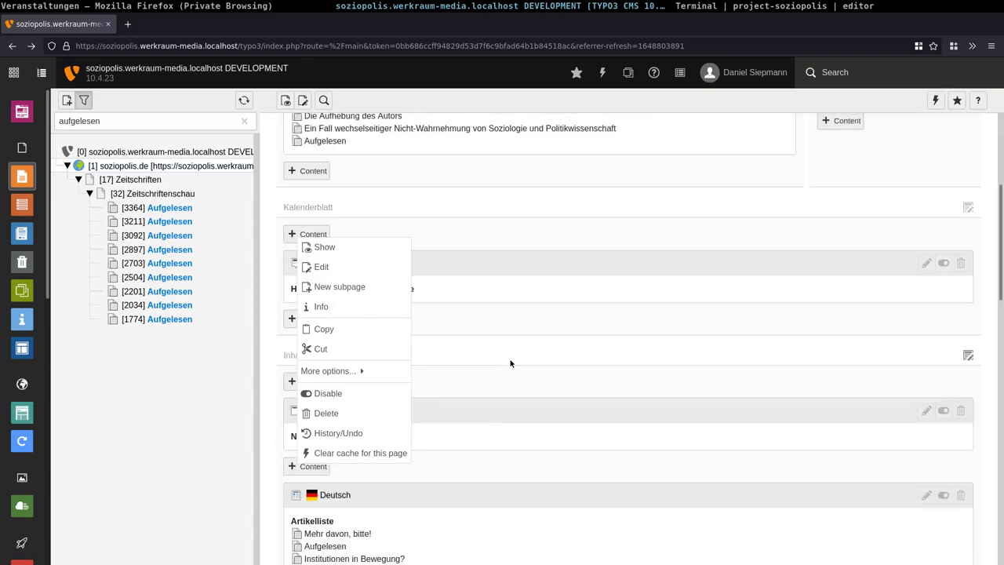
pyautogui.scroll(-4, 510, 363)
pyautogui.scroll(-3, 510, 362)
pyautogui.scroll(-3, 510, 362)
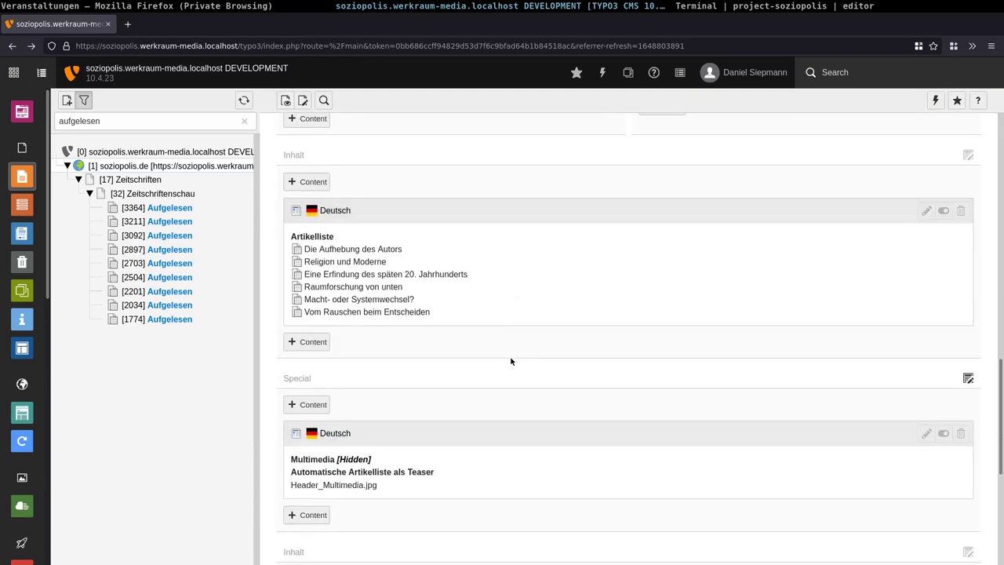
pyautogui.scroll(1, 510, 361)
pyautogui.scroll(2, 512, 356)
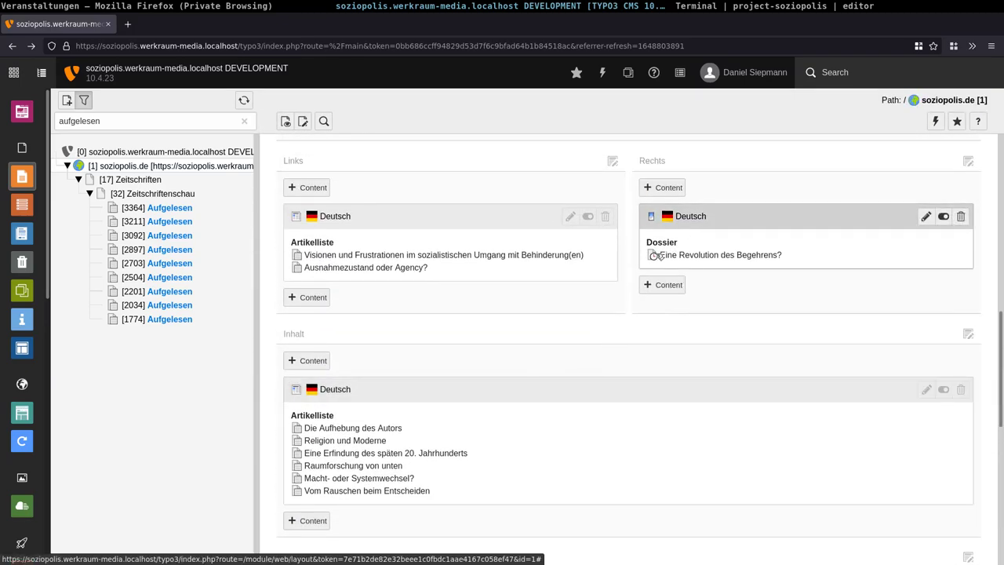
pyautogui.scroll(-4, 654, 258)
pyautogui.scroll(-3, 654, 259)
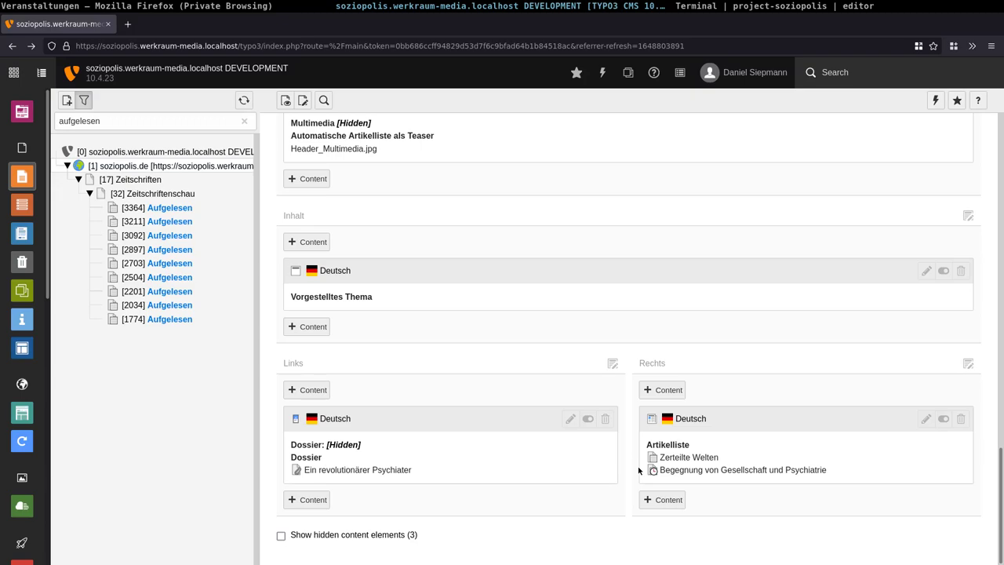
pyautogui.scroll(3, 637, 466)
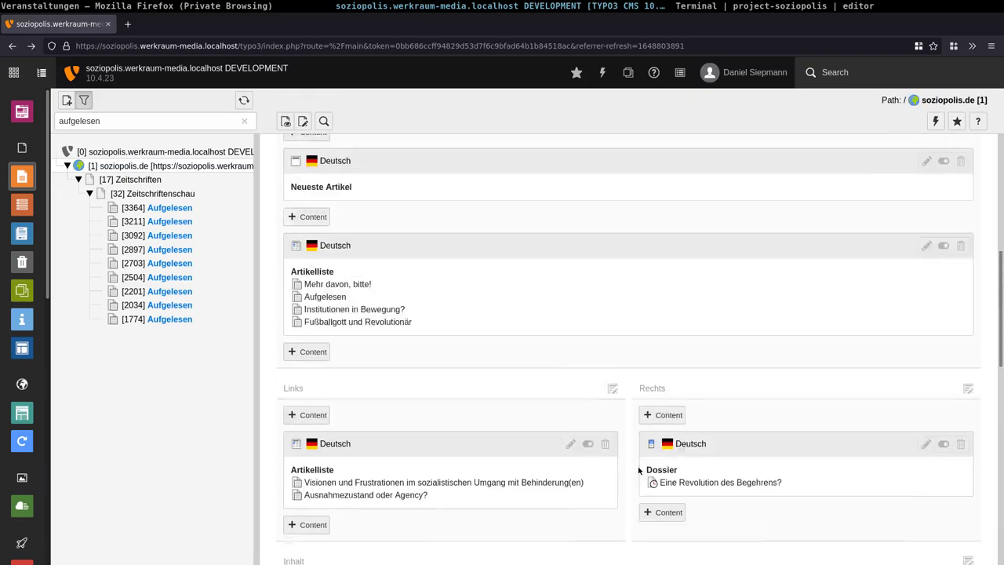
pyautogui.scroll(3, 638, 466)
pyautogui.scroll(3, 637, 465)
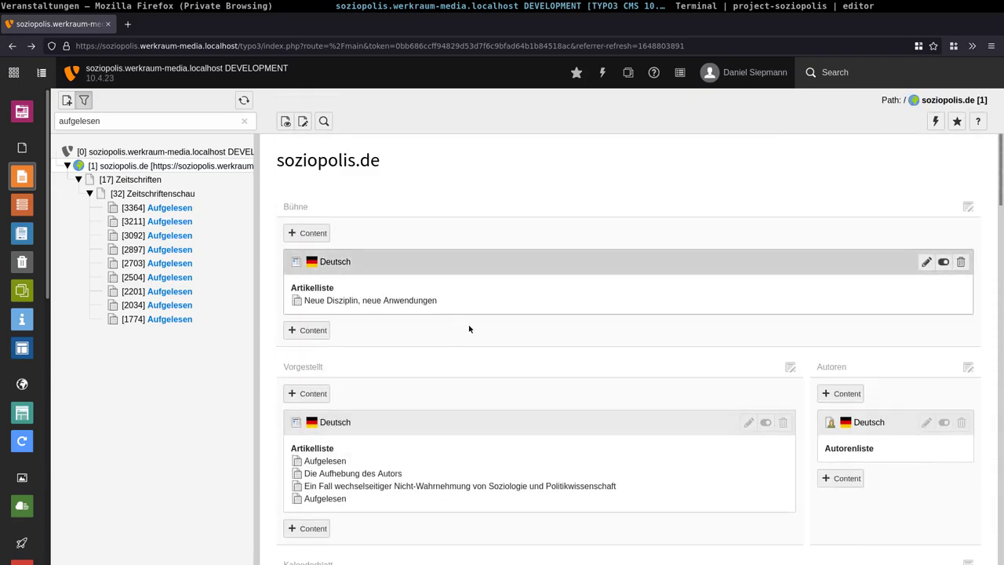
# Clear the page tree filter and open dossier 'Eine Revolution des Begehrens?' from the live home page
pyautogui.click(245, 126)
pyautogui.click(242, 7)
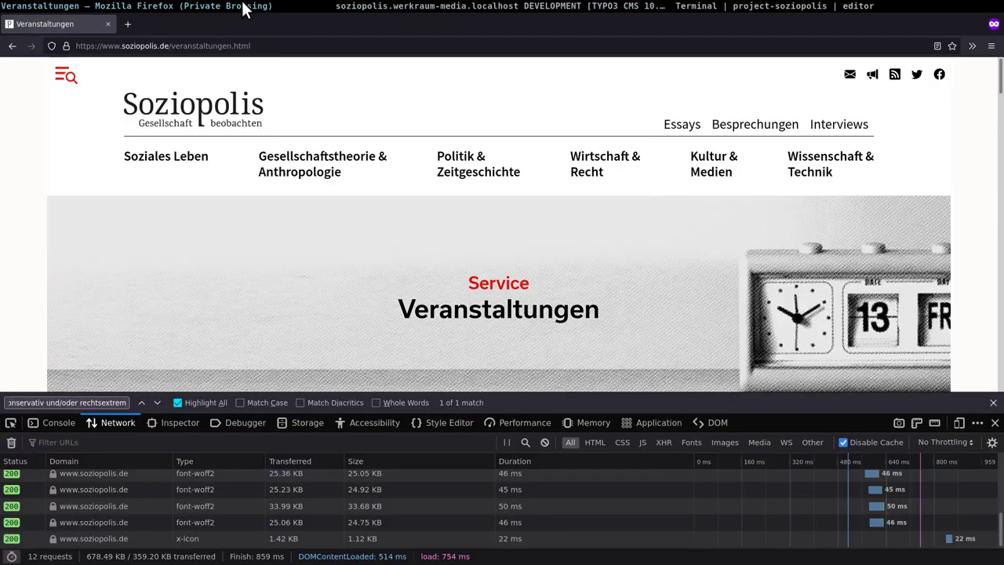
pyautogui.click(221, 98)
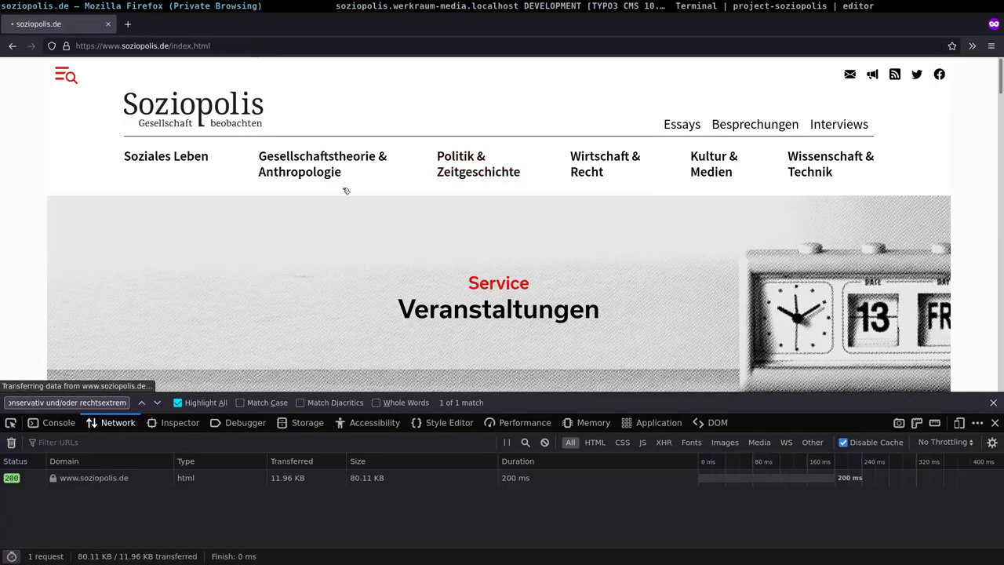
pyautogui.scroll(-5, 367, 206)
pyautogui.scroll(-5, 383, 217)
pyautogui.scroll(-5, 379, 217)
pyautogui.scroll(-5, 379, 217)
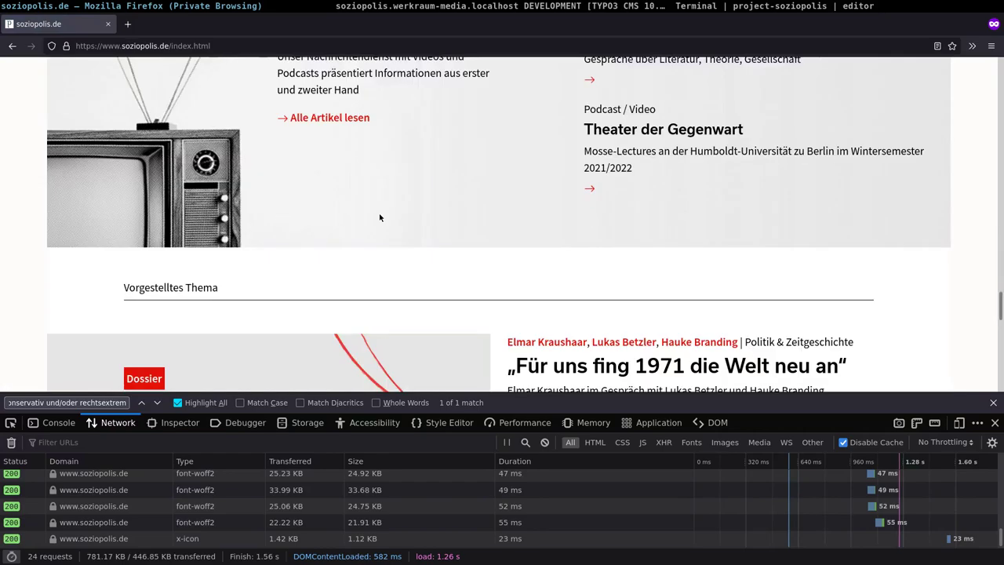
pyautogui.scroll(-3, 379, 217)
pyautogui.click(185, 276)
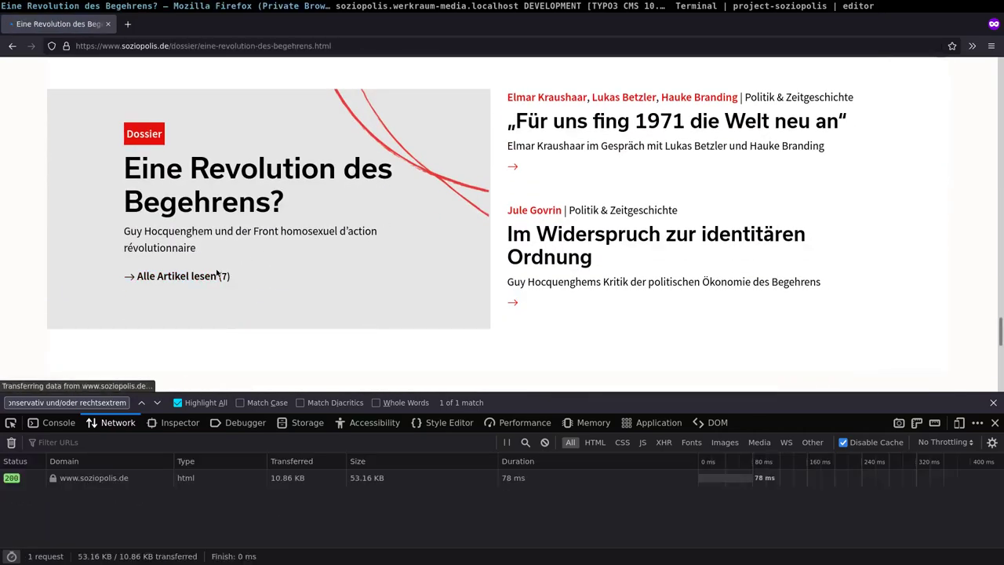
# Hide devtools and the find bar, then scroll the dossier down through Zum Weiterlesen to the footer
pyautogui.press('F12')
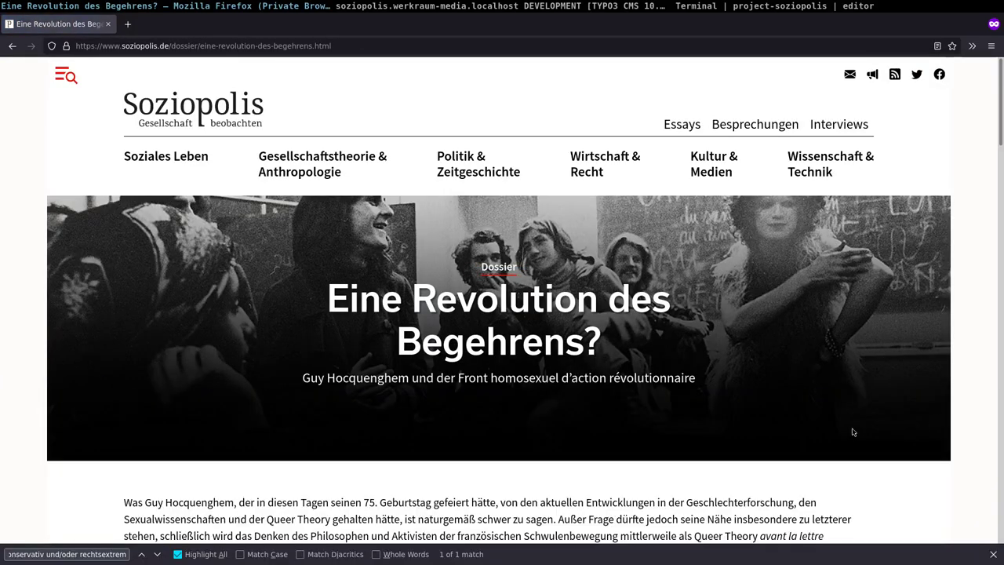
pyautogui.click(991, 554)
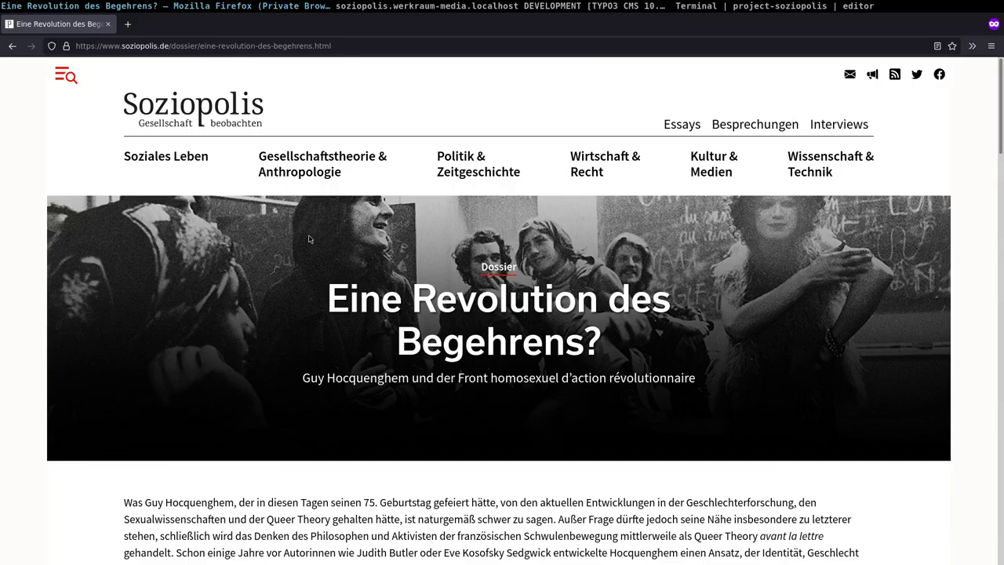
pyautogui.scroll(-4, 529, 313)
pyautogui.scroll(-4, 502, 298)
pyautogui.scroll(-3, 470, 275)
pyautogui.scroll(-7, 431, 253)
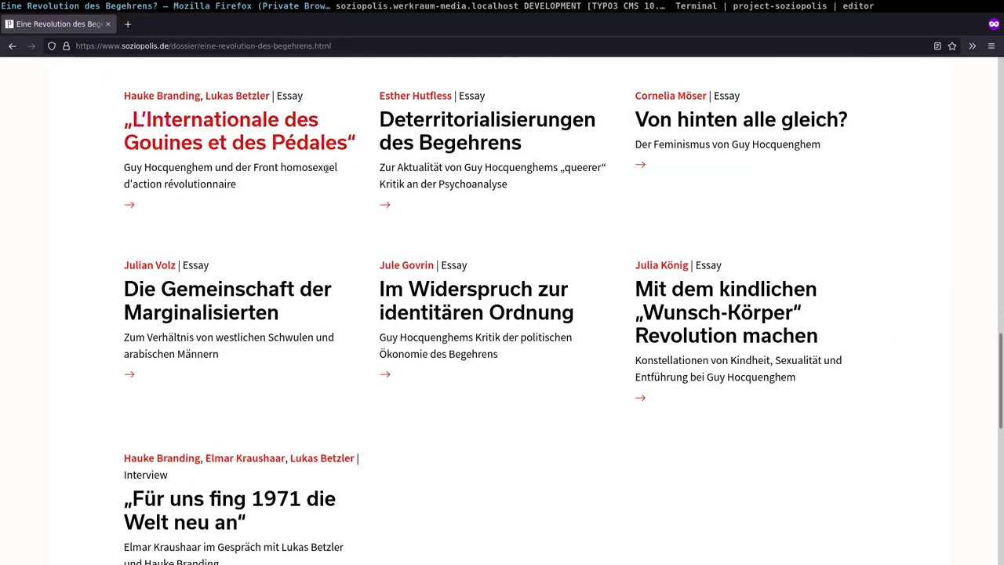
pyautogui.scroll(-2, 500, 323)
pyautogui.scroll(-3, 501, 323)
pyautogui.scroll(-1, 500, 323)
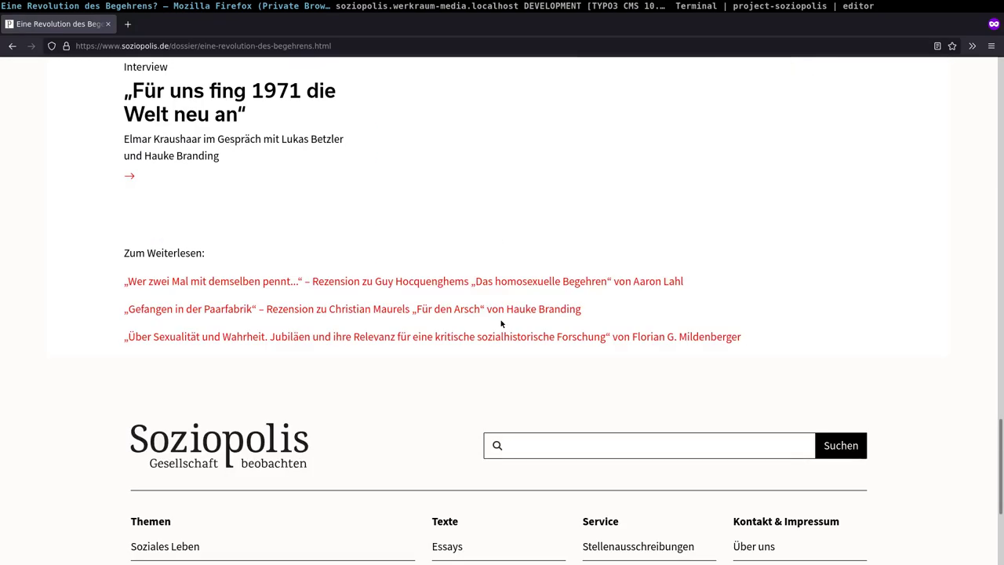
# Show dossier page [3119] 'Eine Revolution des Begehrens?' in the TYPO3 Page module
pyautogui.click(493, 6)
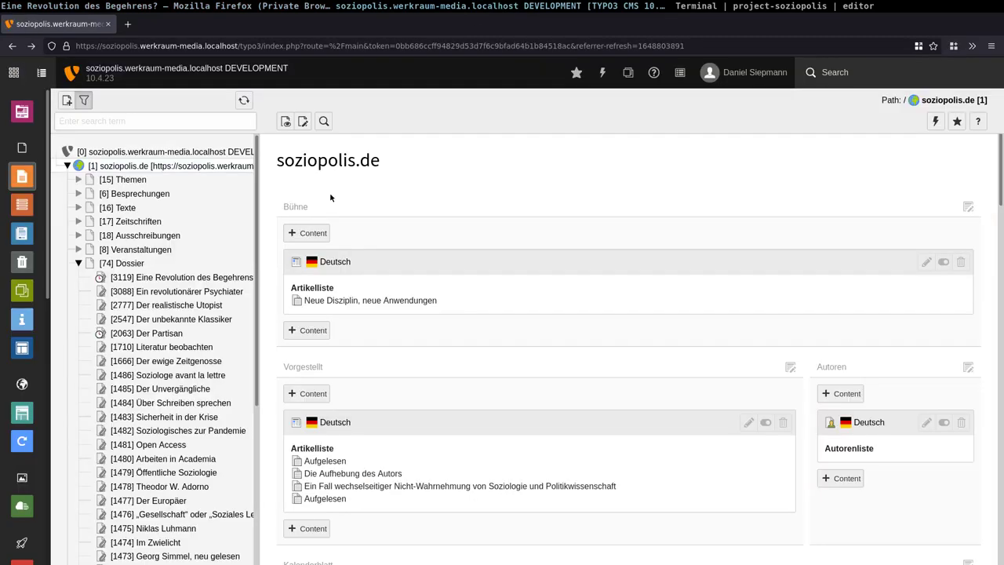
pyautogui.click(182, 277)
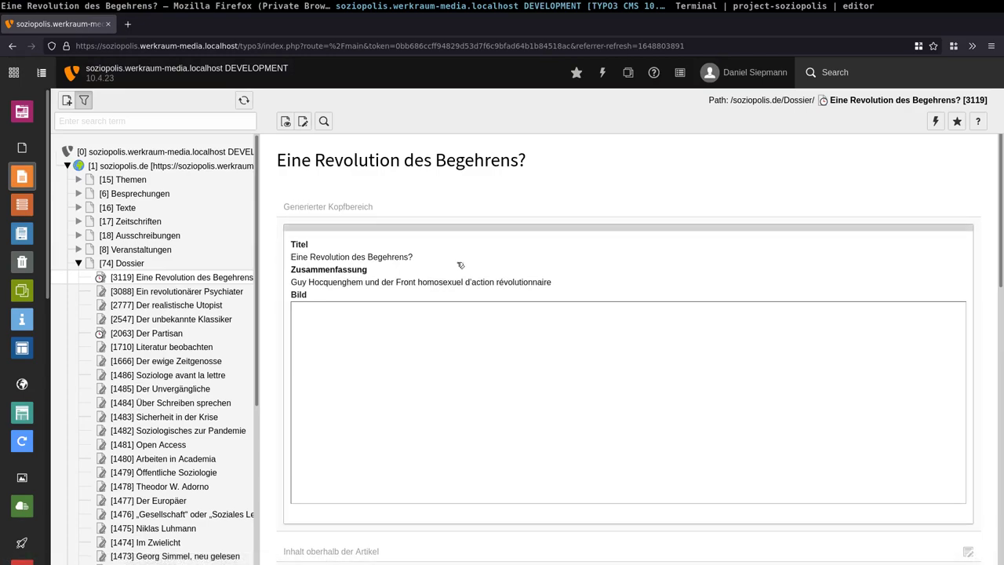
pyautogui.scroll(-3, 484, 237)
pyautogui.scroll(3, 461, 403)
pyautogui.moveTo(327, 212); pyautogui.dragTo(437, 202)
# Compare the backend page with the live dossier, then reveal the available page types
pyautogui.hotkey('alt', 'Tab')
pyautogui.scroll(4, 416, 237)
pyautogui.scroll(10, 416, 237)
pyautogui.scroll(5, 464, 276)
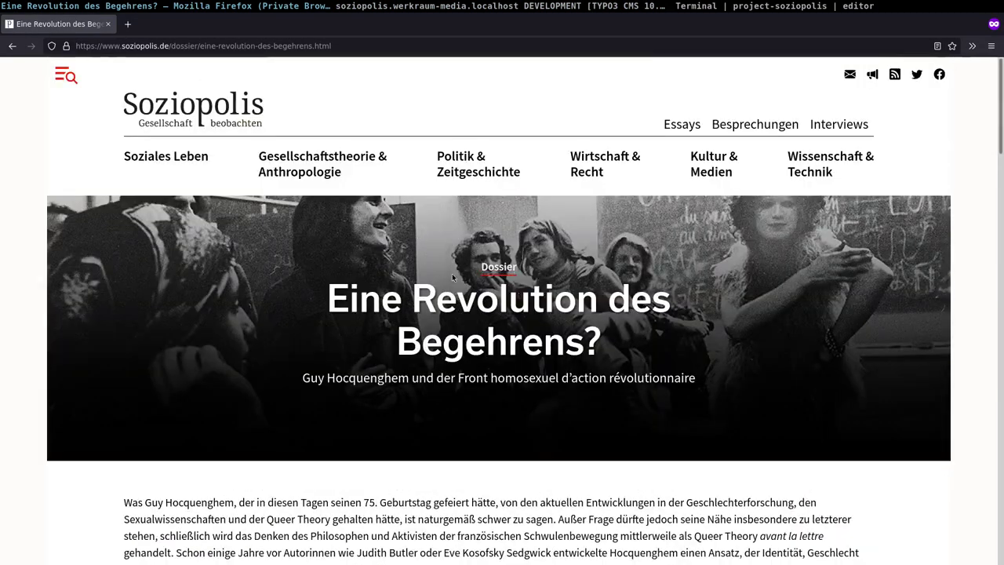
pyautogui.click(425, 7)
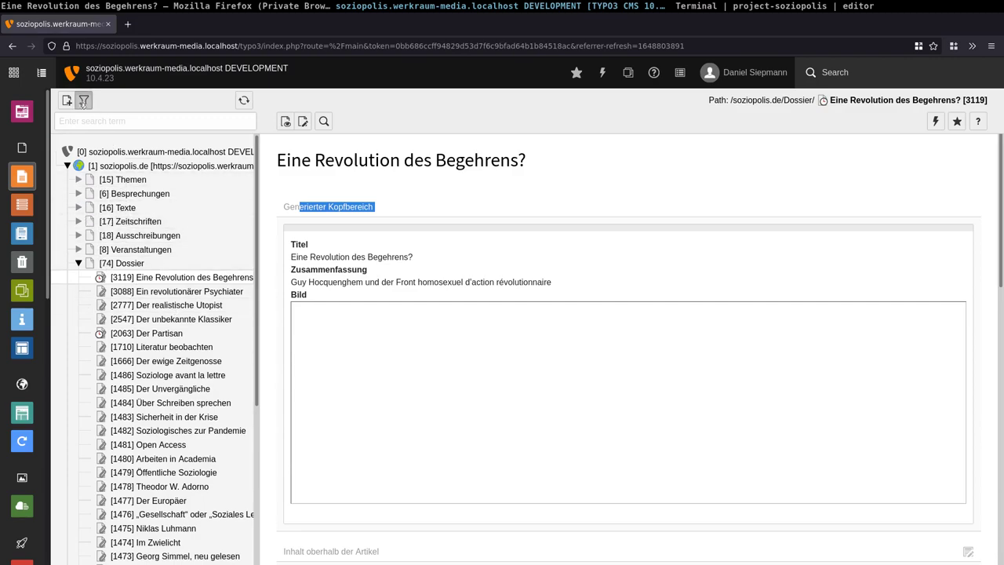
pyautogui.click(67, 100)
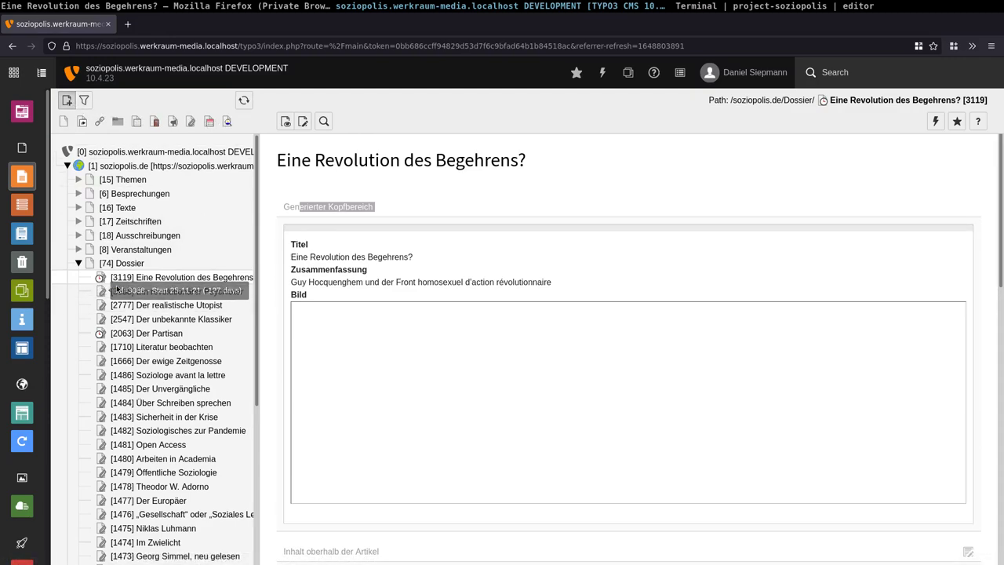
pyautogui.click(303, 121)
pyautogui.scroll(-2, 434, 237)
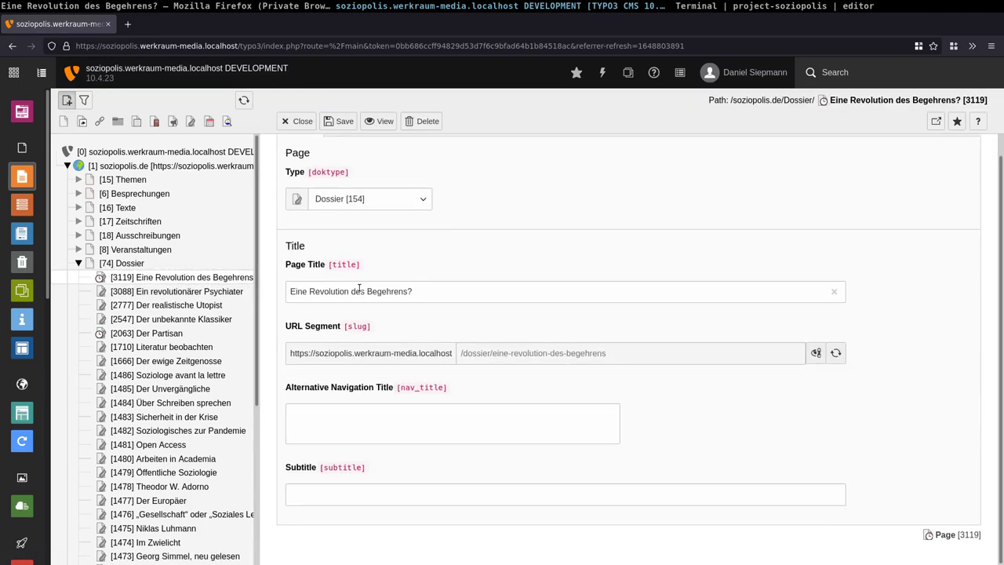
pyautogui.click(356, 291)
pyautogui.hotkey('ctrl', 'a')
pyautogui.hotkey('alt', 'Tab')
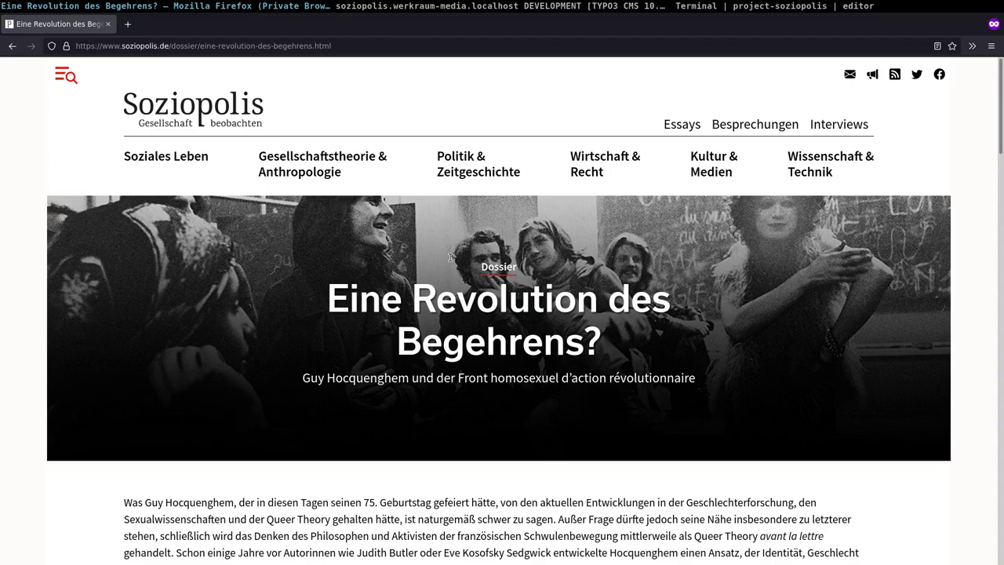
pyautogui.hotkey('alt', 'Tab')
pyautogui.scroll(2, 374, 280)
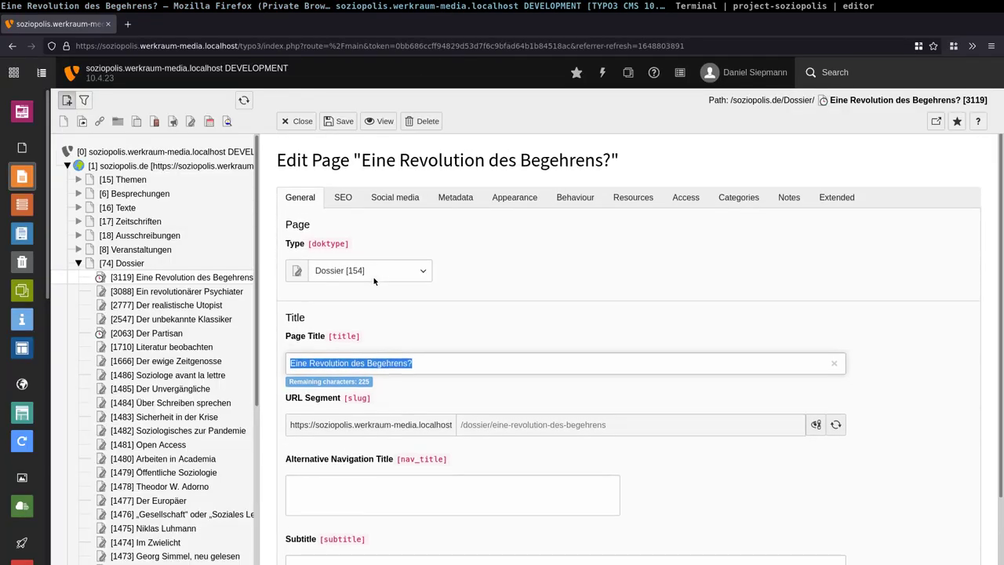
pyautogui.click(351, 199)
pyautogui.scroll(-3, 450, 298)
pyautogui.scroll(-2, 450, 298)
pyautogui.scroll(5, 443, 286)
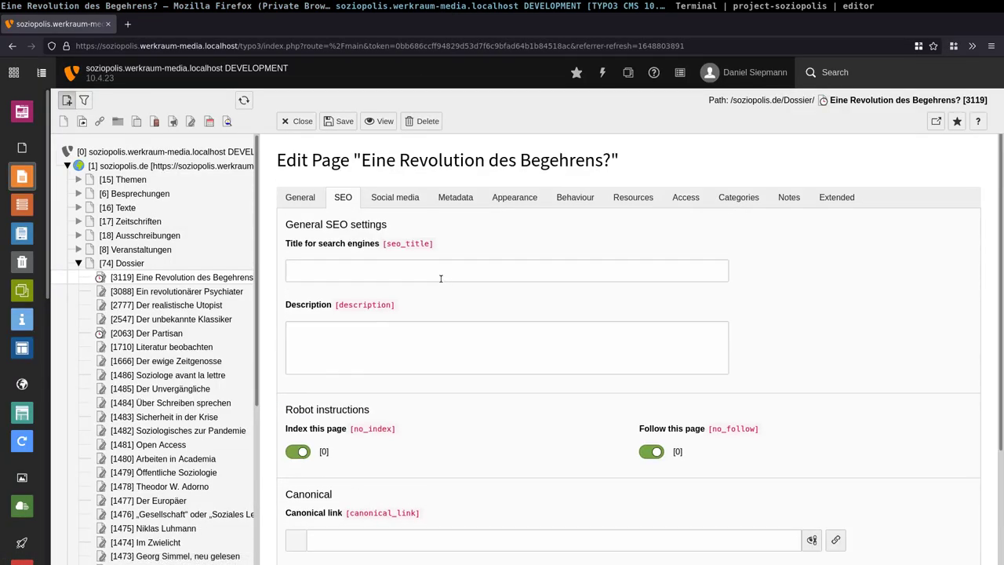
pyautogui.click(395, 198)
pyautogui.scroll(-8, 406, 251)
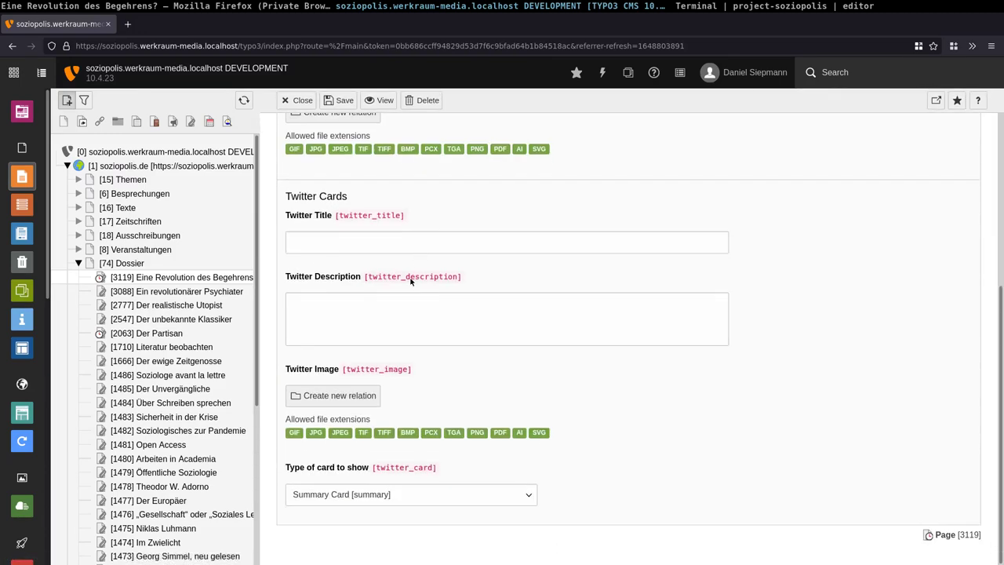
pyautogui.scroll(8, 410, 281)
pyautogui.click(454, 198)
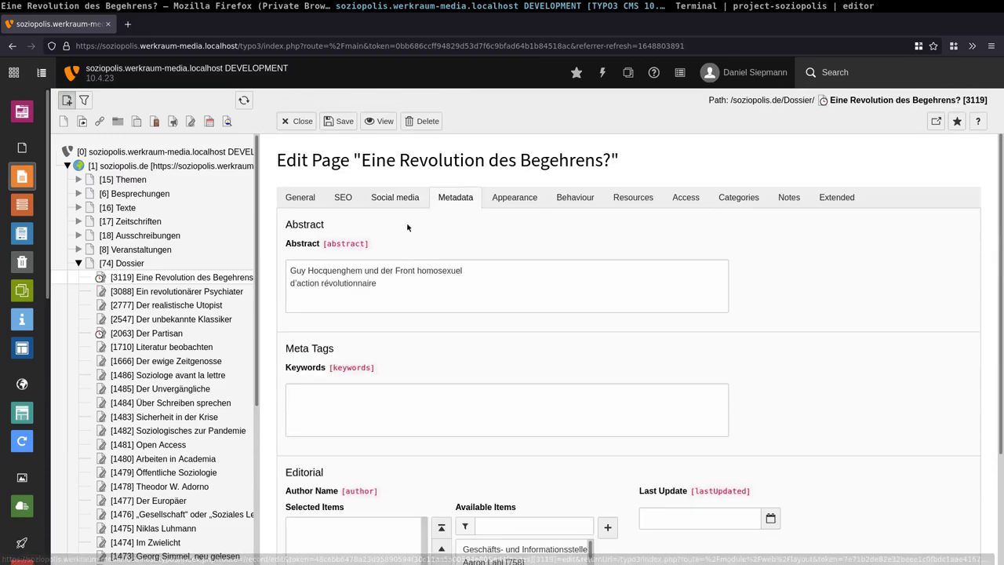
pyautogui.click(300, 198)
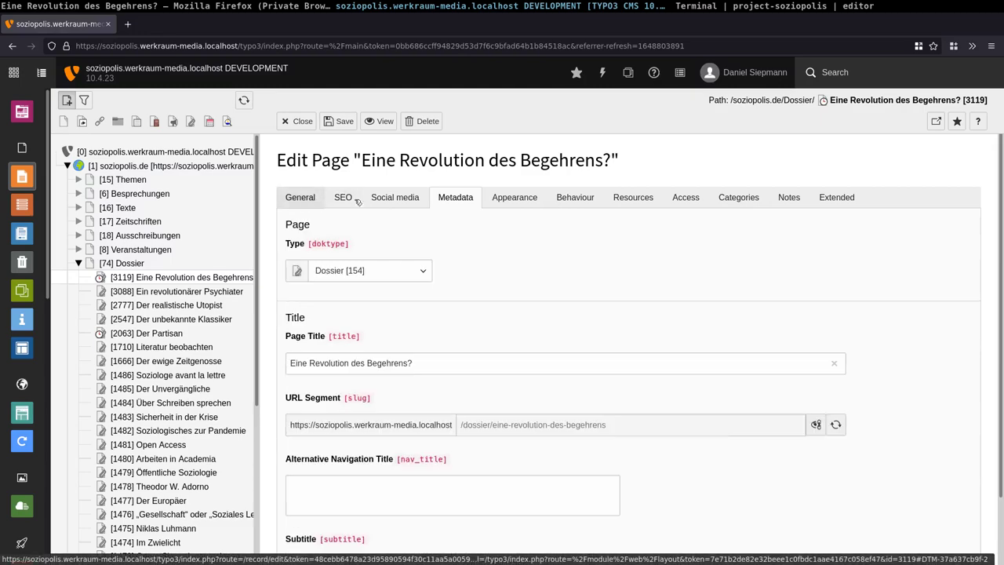
pyautogui.click(400, 198)
pyautogui.click(456, 197)
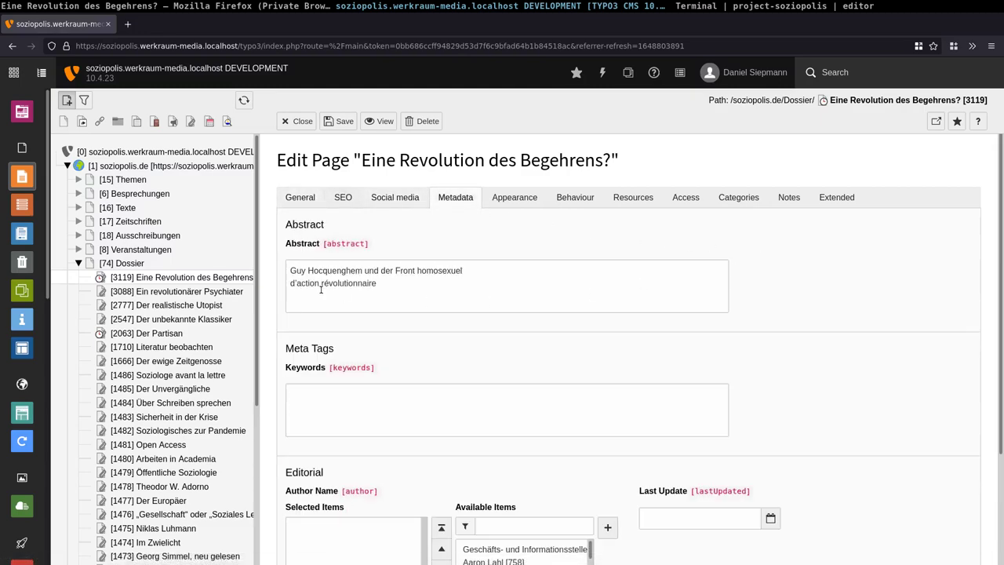
pyautogui.hotkey('ctrl', 'a')
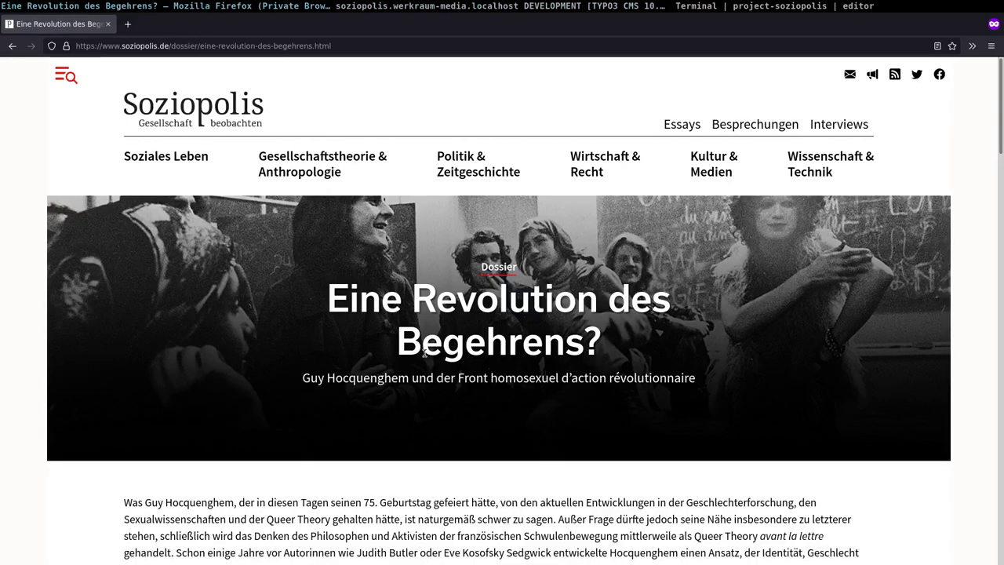
pyautogui.hotkey('alt', 'Tab')
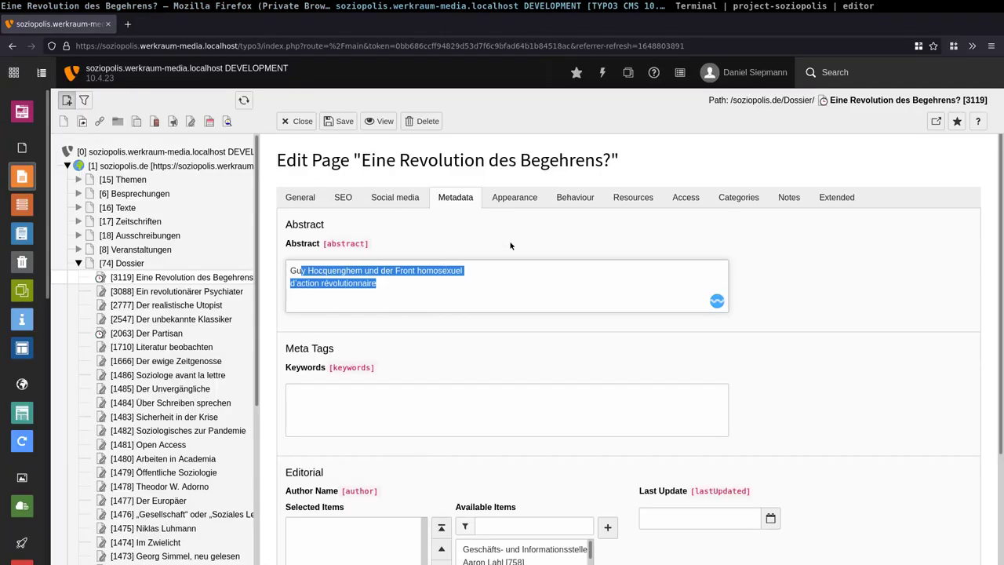
pyautogui.click(582, 197)
pyautogui.click(518, 197)
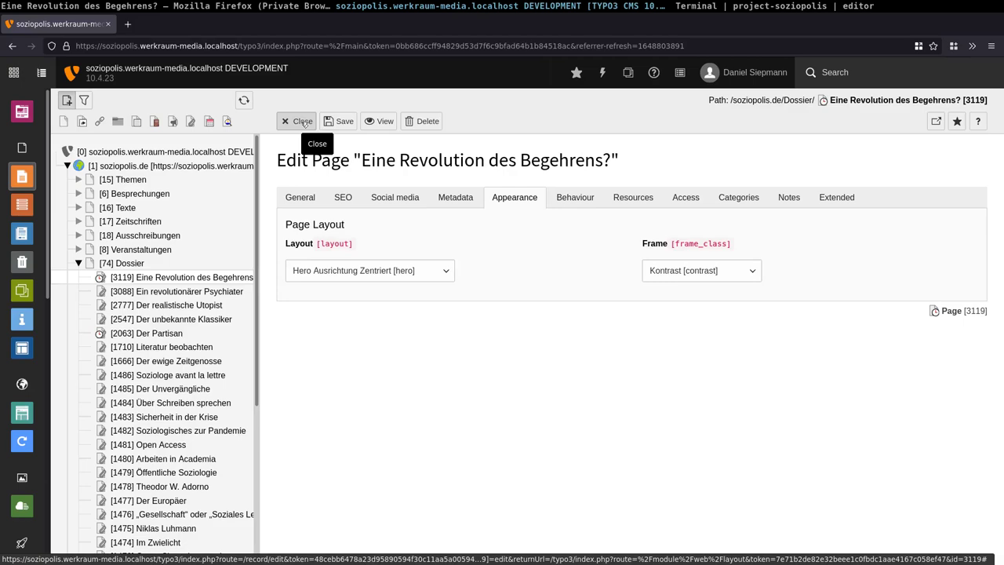
pyautogui.click(762, 78)
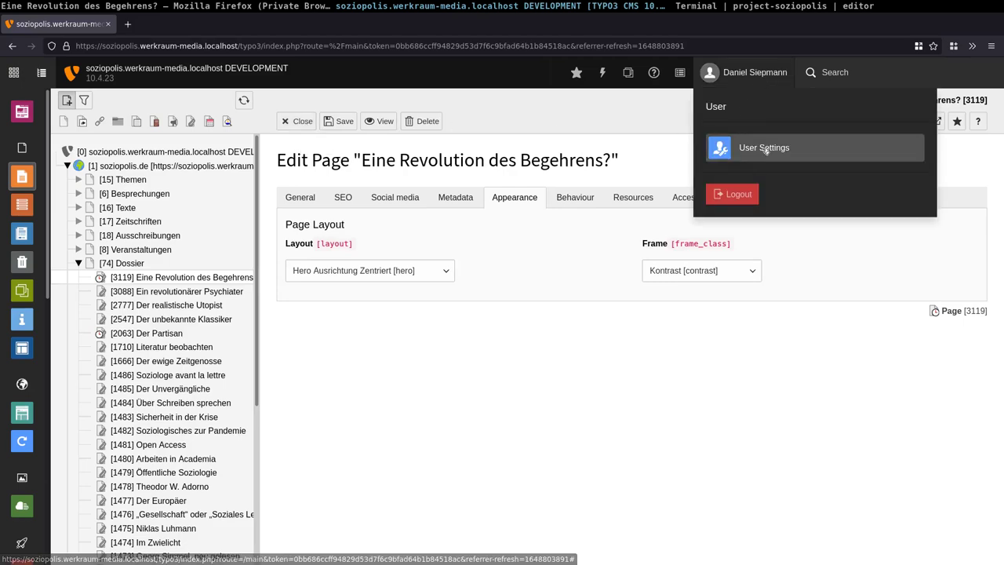
pyautogui.click(722, 81)
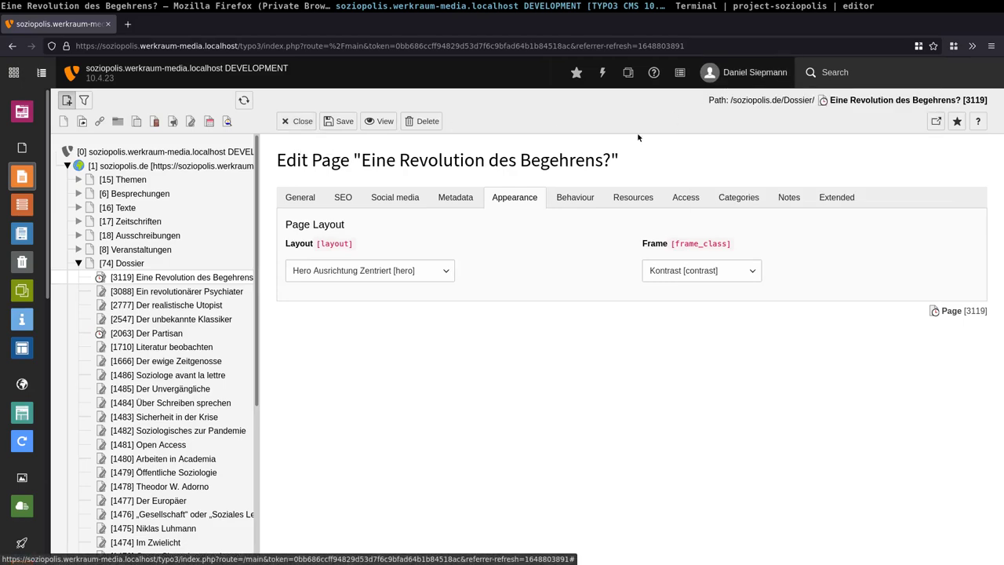
pyautogui.click(301, 197)
pyautogui.click(298, 121)
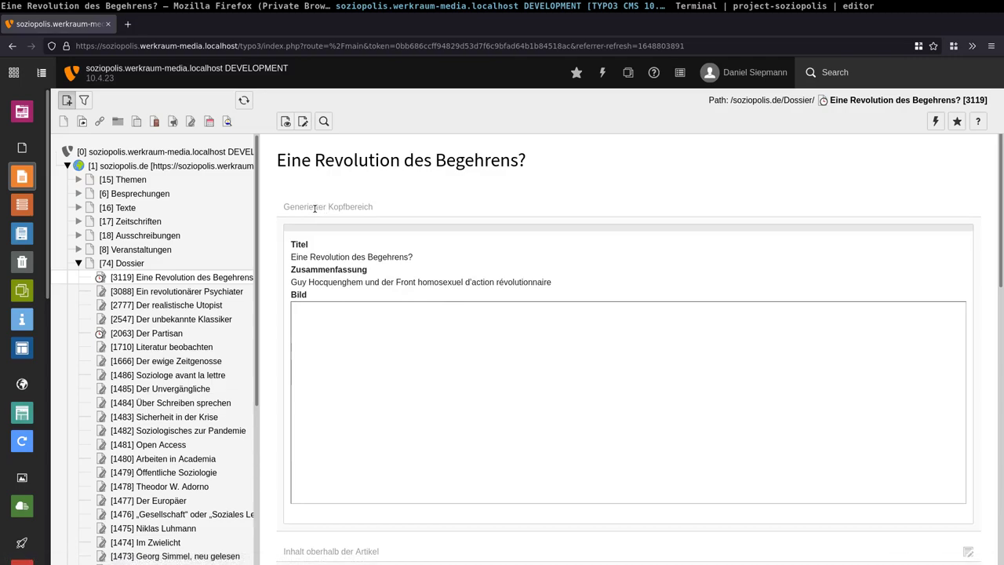
pyautogui.tripleClick(314, 208)
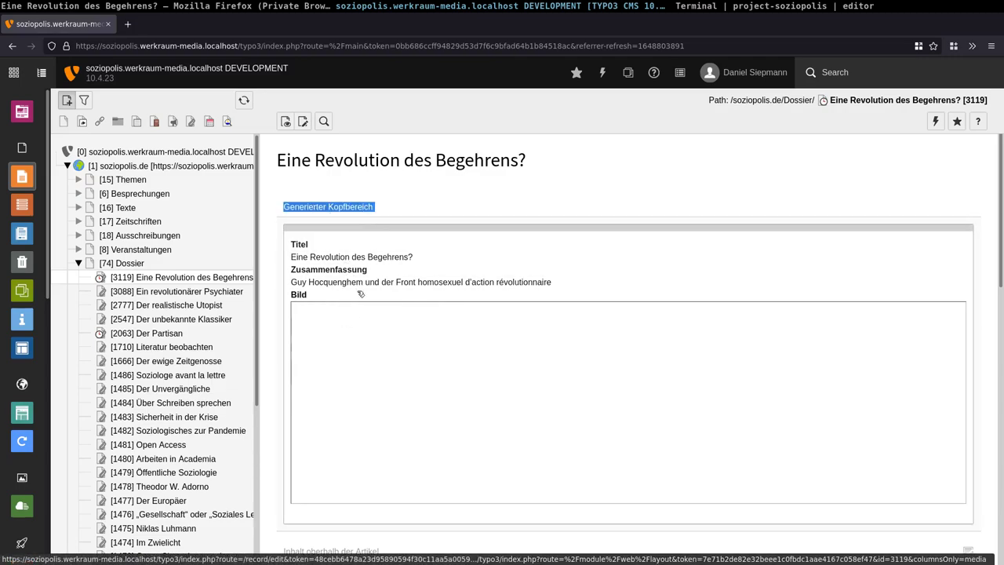
pyautogui.click(329, 258)
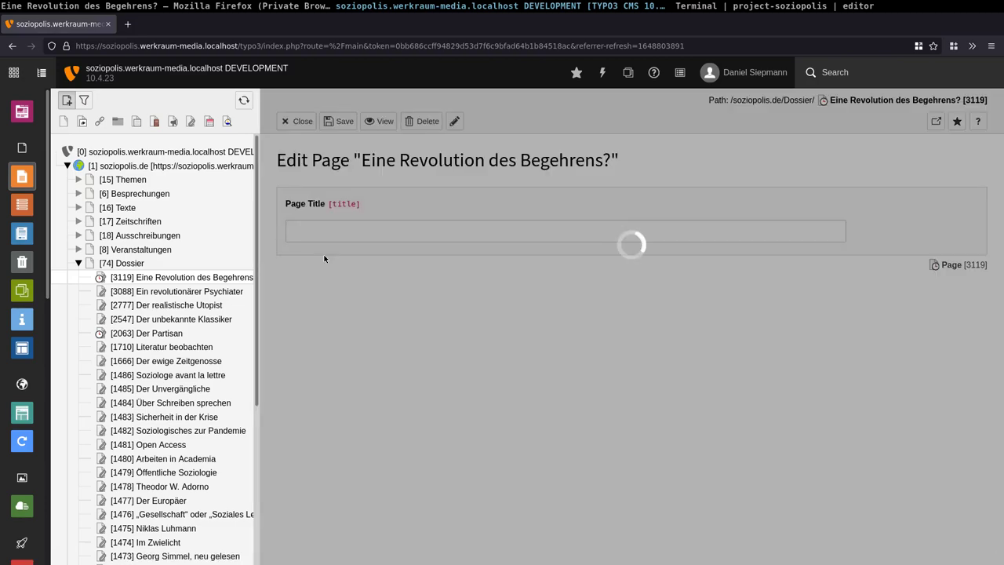
pyautogui.tripleClick(382, 236)
pyautogui.hotkey('alt', 'Left')
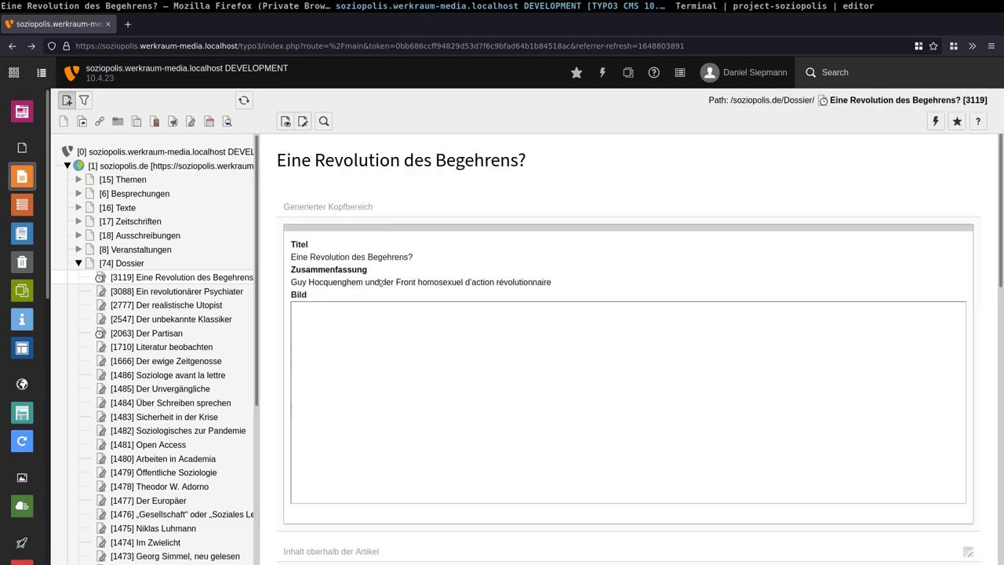
pyautogui.click(375, 287)
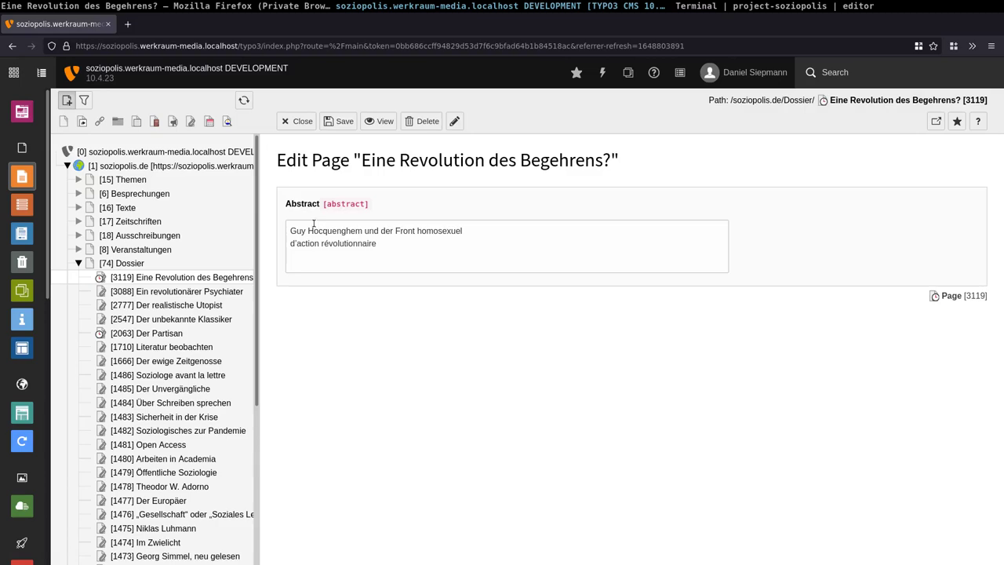
pyautogui.click(116, 8)
pyautogui.moveTo(327, 377); pyautogui.dragTo(587, 369)
pyautogui.click(355, 7)
pyautogui.click(298, 121)
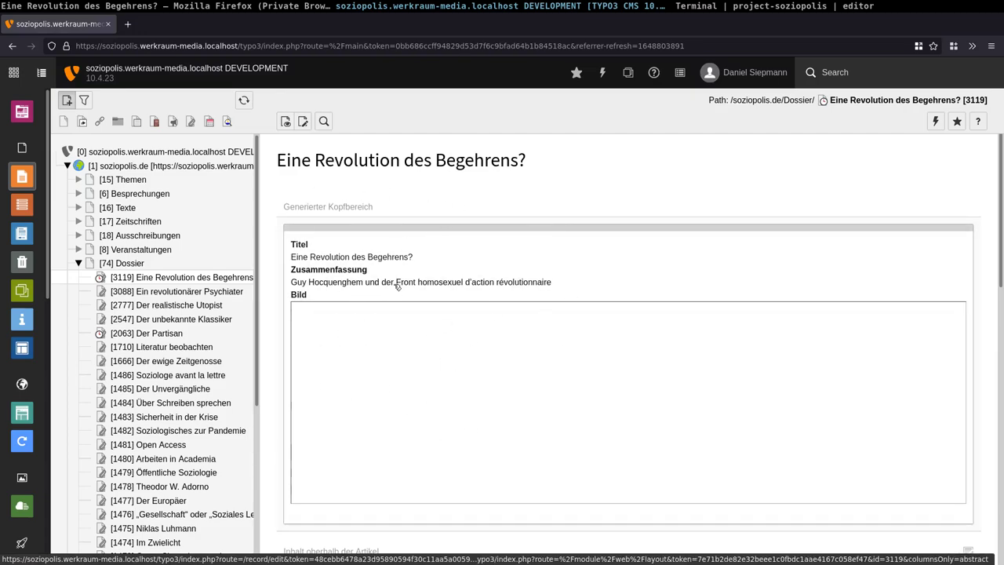
pyautogui.scroll(-3, 372, 262)
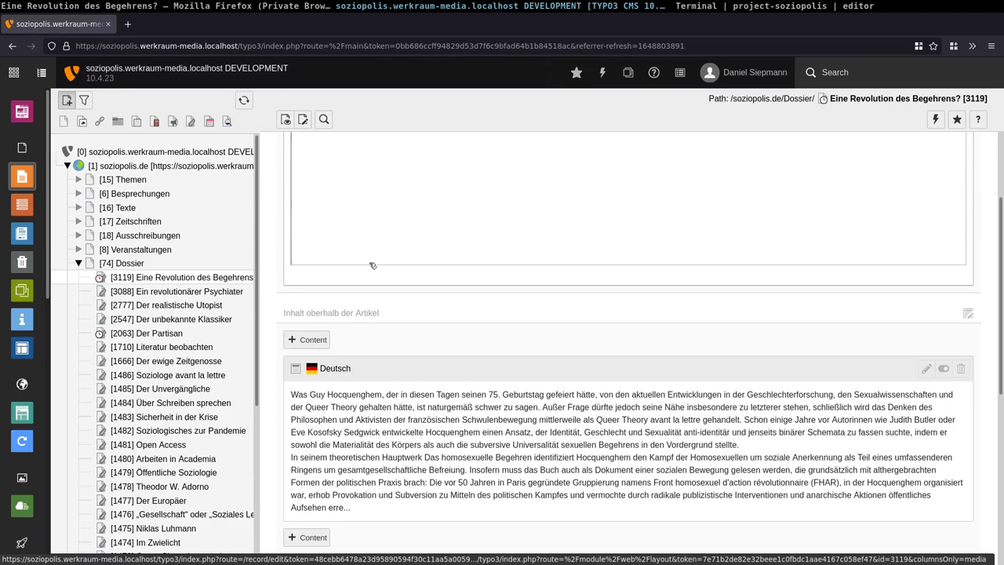
pyautogui.scroll(3, 373, 262)
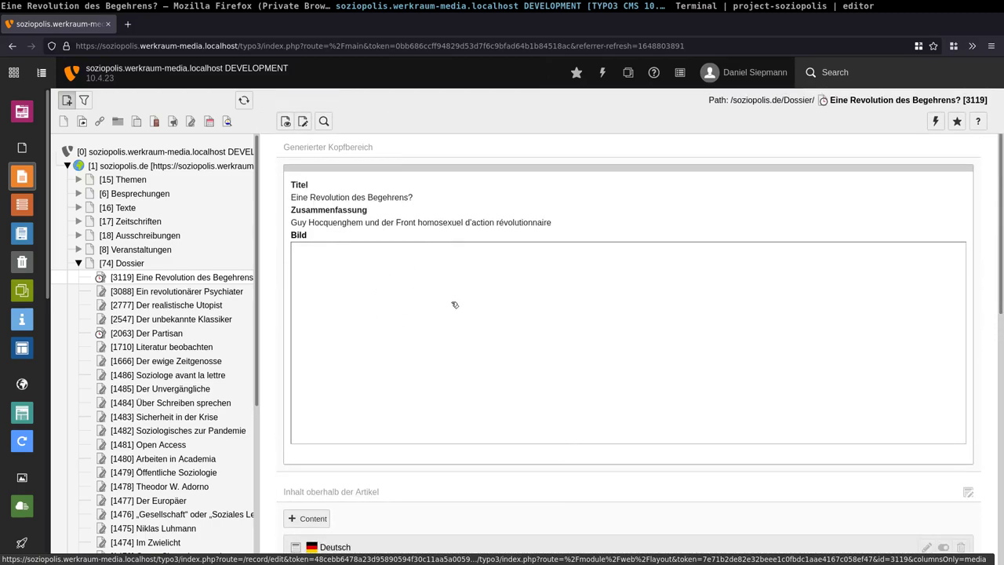
pyautogui.scroll(-3, 386, 295)
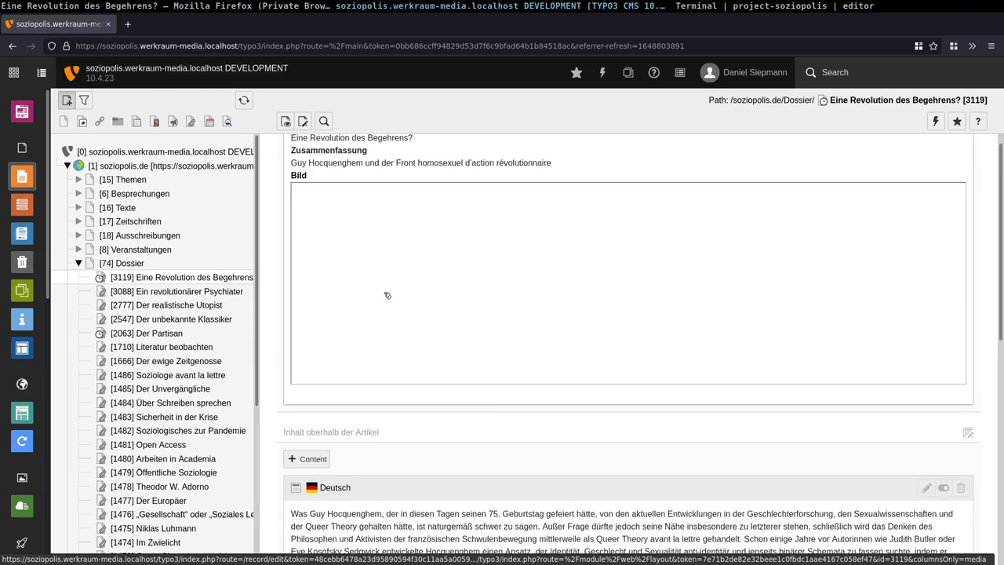
pyautogui.scroll(-2, 360, 332)
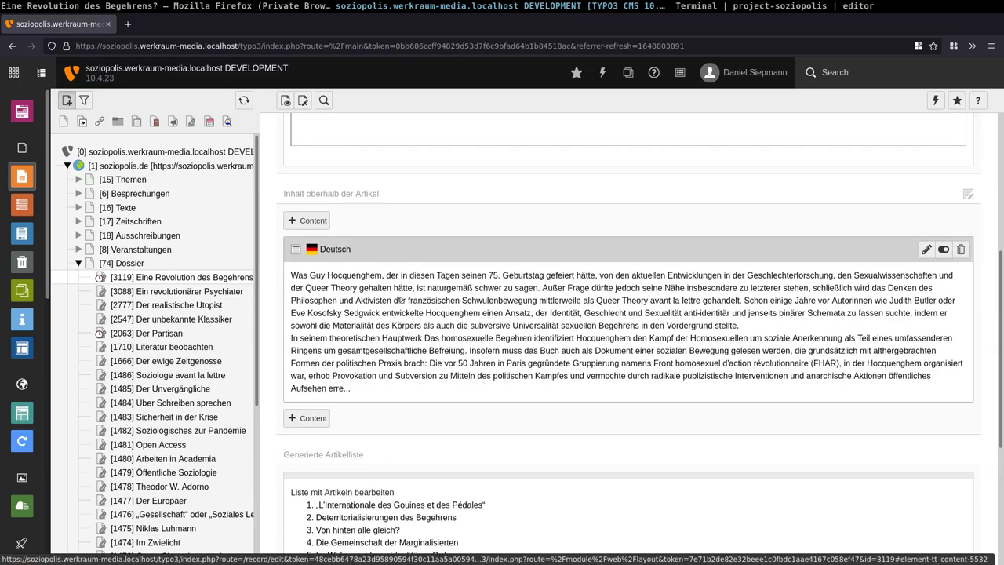
pyautogui.hotkey('alt', 'Tab')
pyautogui.scroll(-4, 407, 259)
pyautogui.scroll(-3, 407, 251)
pyautogui.scroll(-5, 407, 244)
pyautogui.scroll(-5, 407, 244)
pyautogui.hotkey('alt', 'Tab')
pyautogui.scroll(-3, 306, 277)
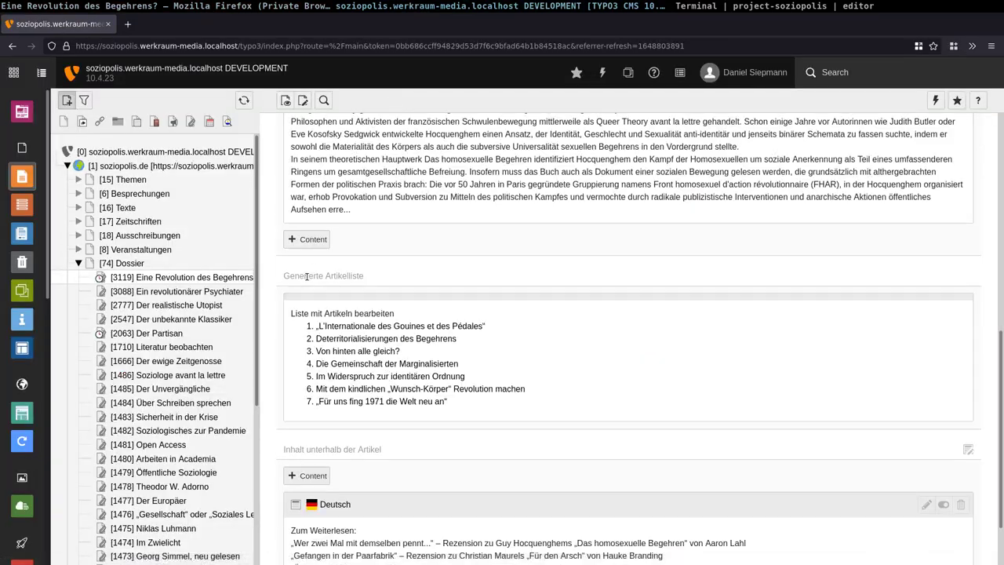
pyautogui.moveTo(307, 277); pyautogui.dragTo(366, 277)
pyautogui.hotkey('alt', 'Tab')
pyautogui.scroll(3, 333, 258)
pyautogui.scroll(-3, 423, 283)
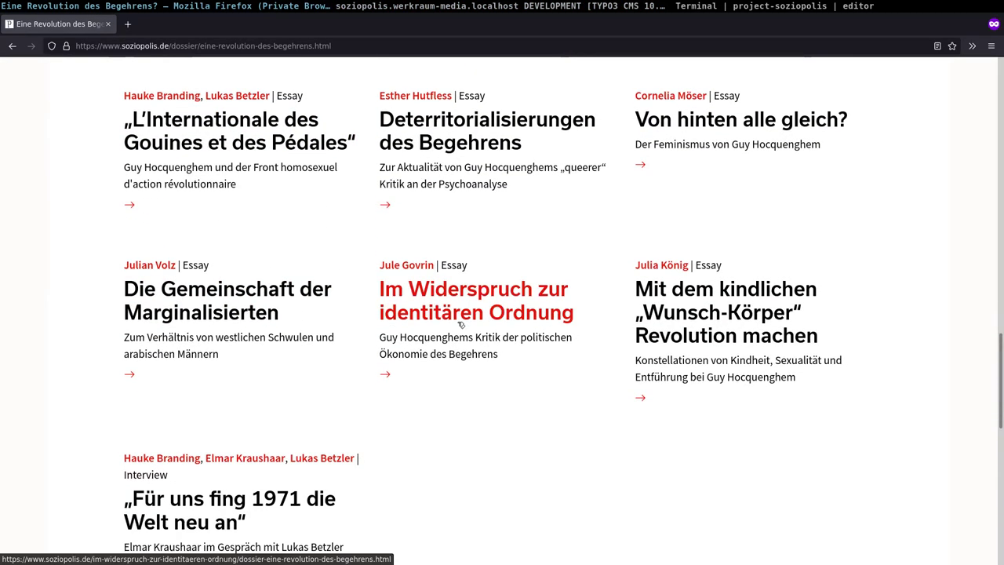
pyautogui.click(396, 8)
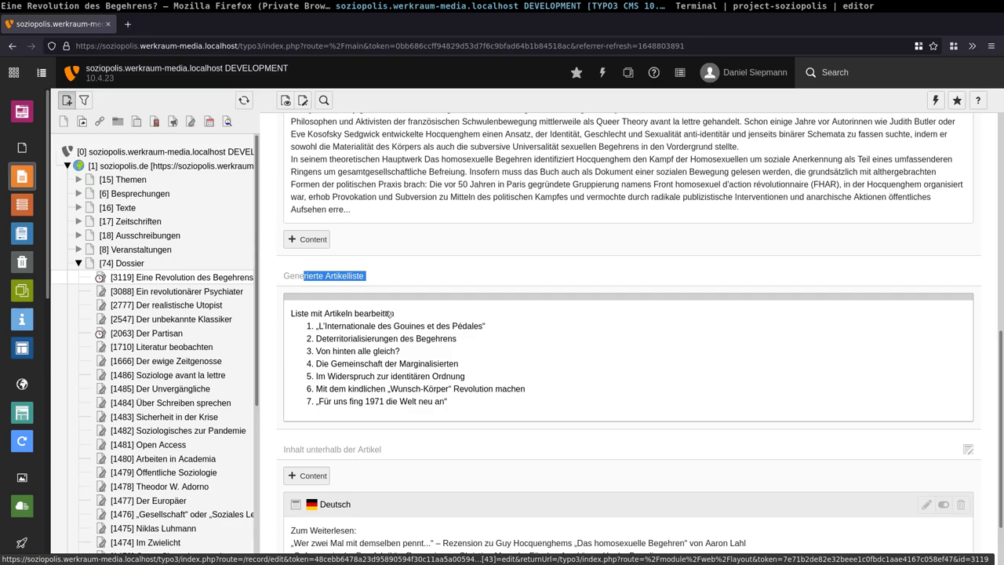
# Open the 'Liste mit Artikeln bearbeiten' collection record, scroll through it, and close it
pyautogui.click(390, 314)
pyautogui.scroll(-5, 514, 301)
pyautogui.scroll(4, 384, 419)
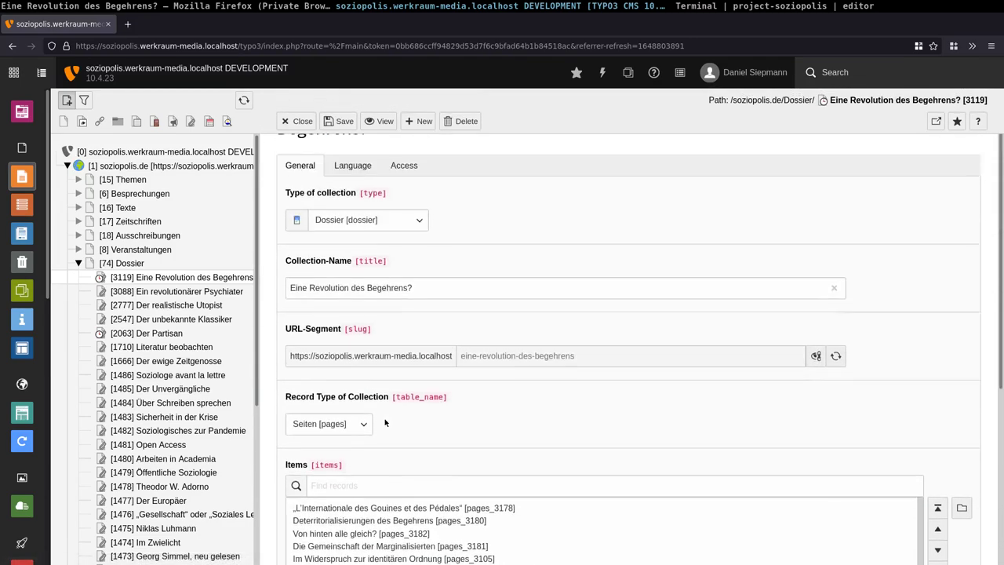
pyautogui.scroll(1, 384, 422)
pyautogui.hotkey('alt', 'Left')
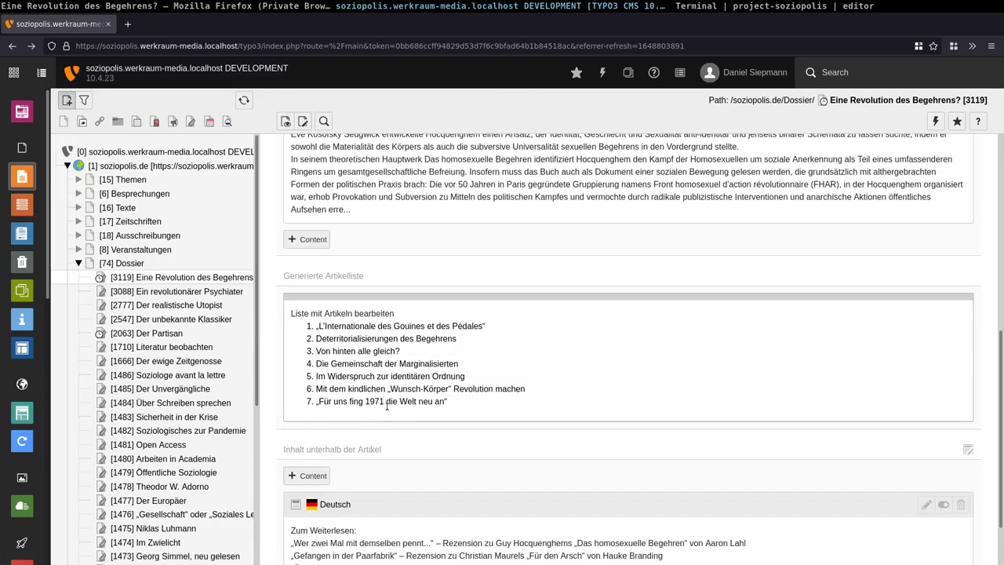
pyautogui.scroll(-1, 386, 403)
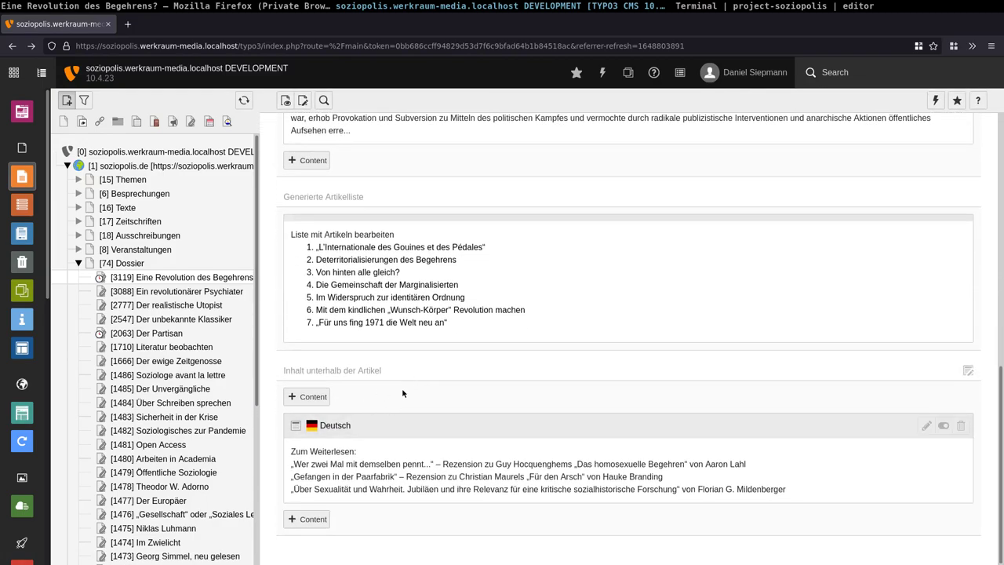
pyautogui.scroll(1, 401, 387)
pyautogui.scroll(1, 404, 410)
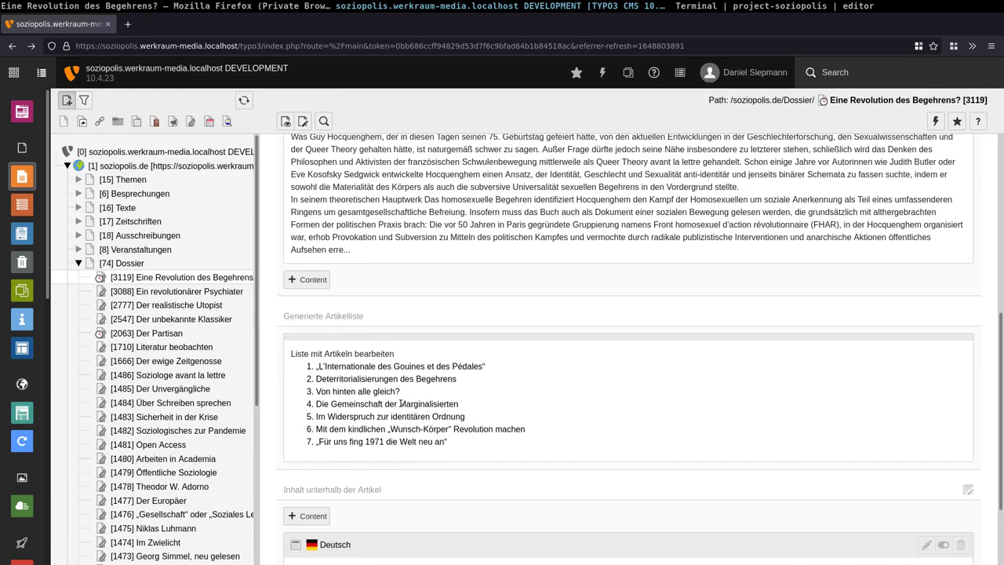
# Reopen the collection, inspect its type and Items, keeping type Dossier, then close the form
pyautogui.click(348, 355)
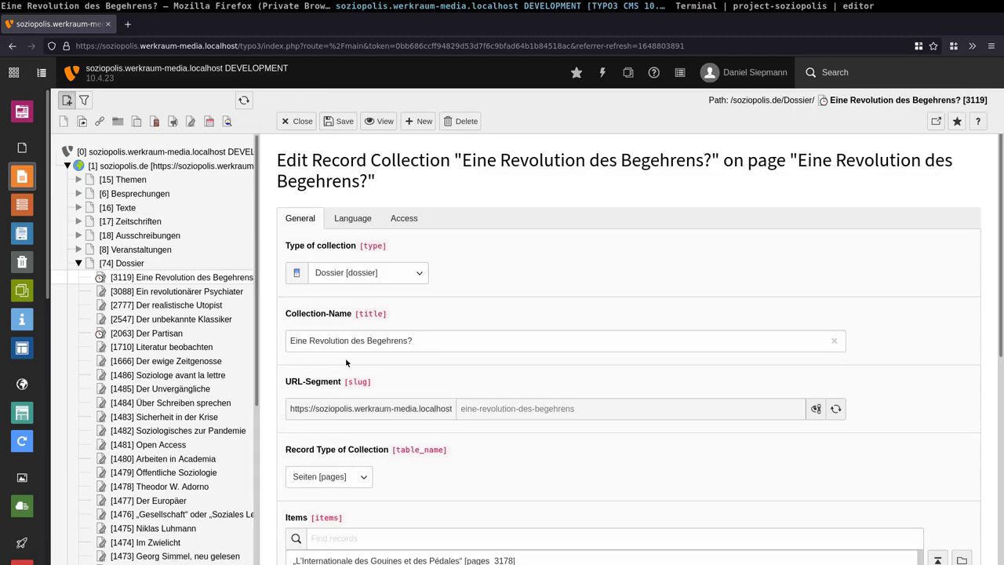
pyautogui.moveTo(361, 250); pyautogui.dragTo(420, 246)
pyautogui.scroll(-2, 487, 256)
pyautogui.scroll(-3, 486, 256)
pyautogui.scroll(5, 486, 256)
pyautogui.scroll(-3, 486, 259)
pyautogui.scroll(-2, 486, 258)
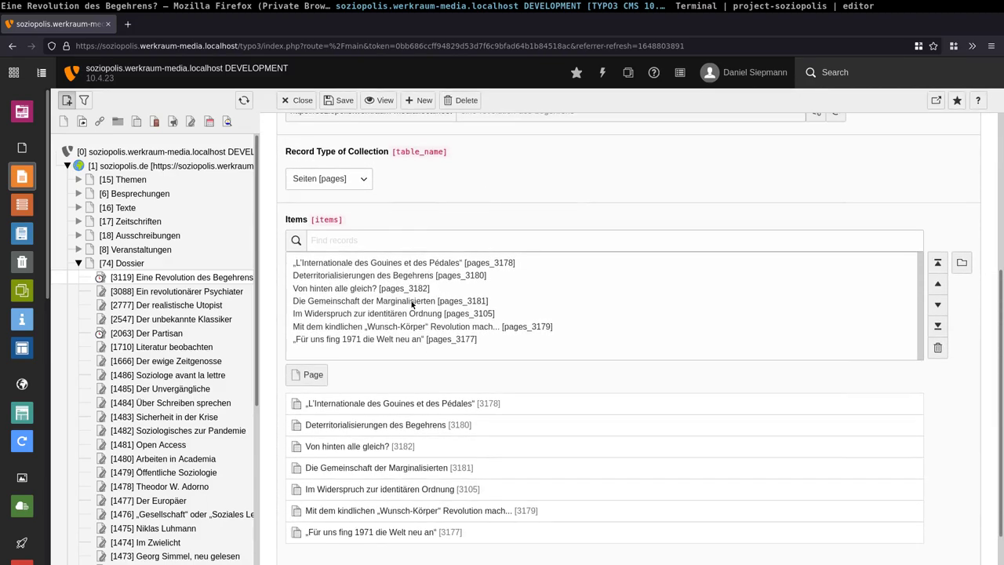
pyautogui.scroll(5, 412, 305)
pyautogui.click(350, 271)
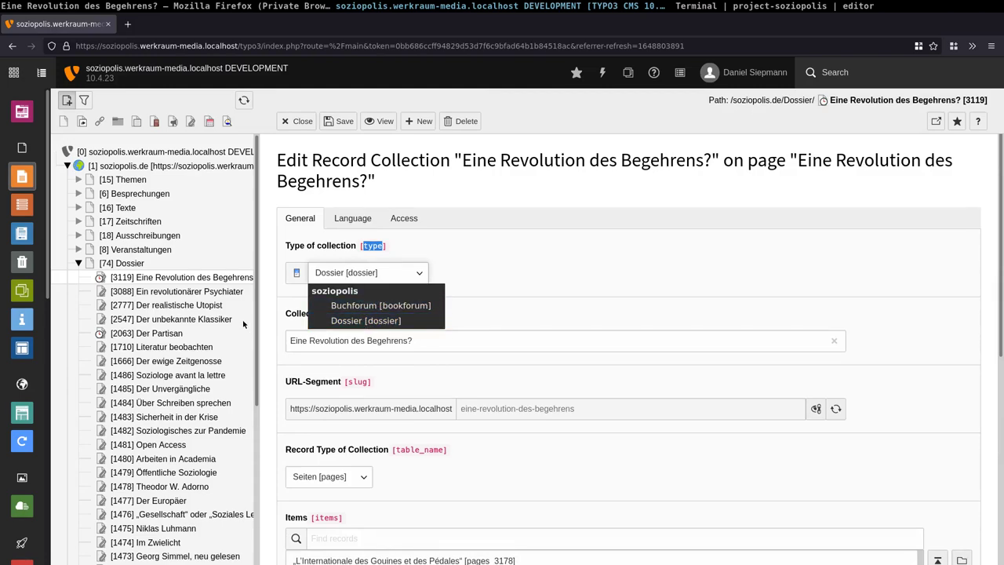
pyautogui.click(475, 325)
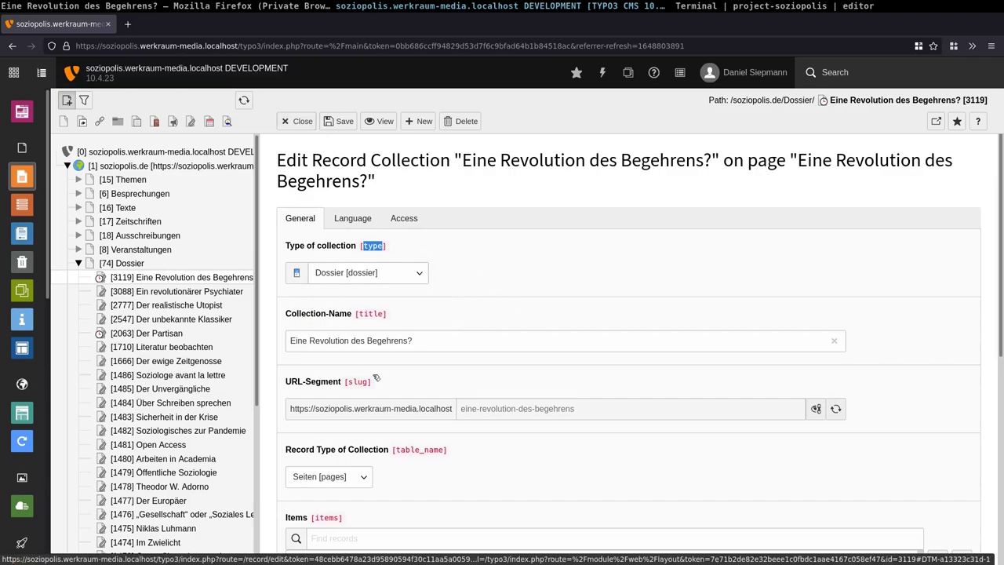
pyautogui.click(298, 121)
# Find the article collection record in the List module's records for this page and open it
pyautogui.scroll(-5, 364, 349)
pyautogui.scroll(-2, 365, 349)
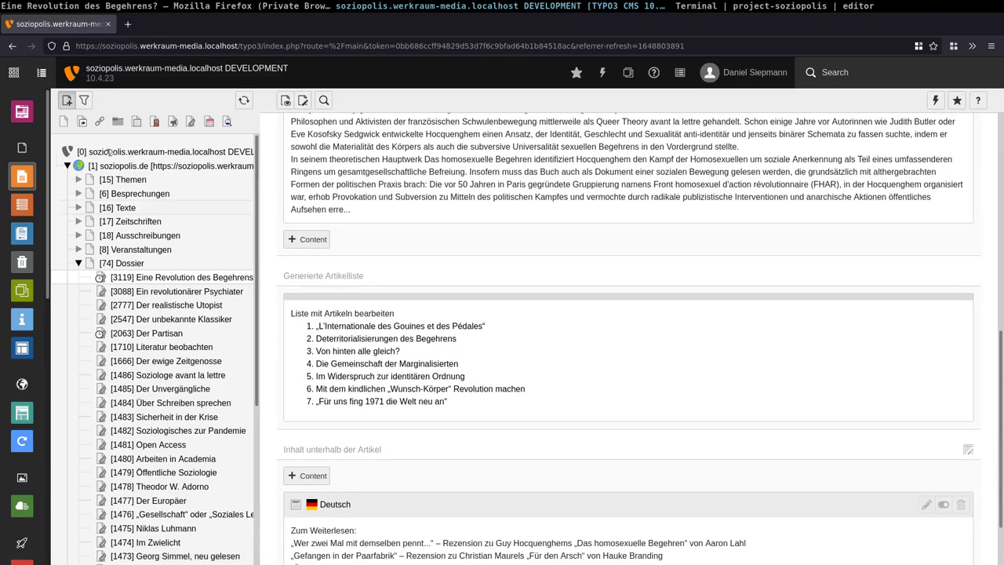
pyautogui.click(22, 206)
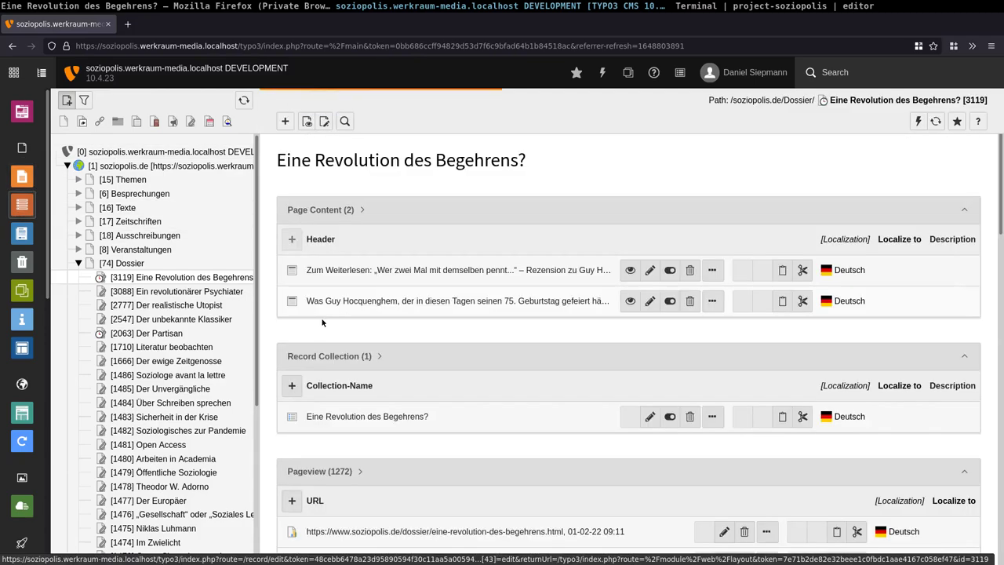
pyautogui.scroll(-2, 353, 329)
pyautogui.scroll(-1, 387, 337)
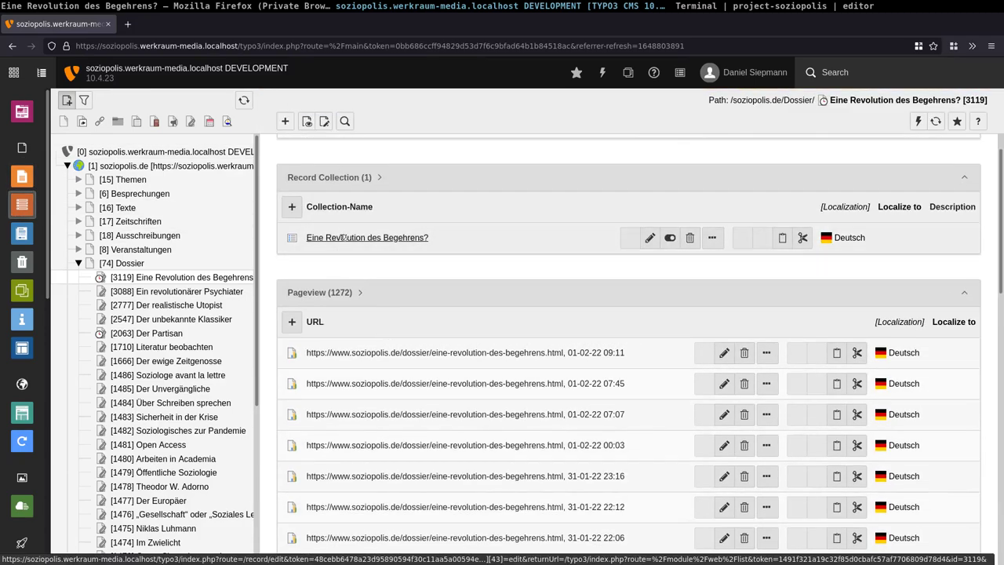
pyautogui.click(339, 236)
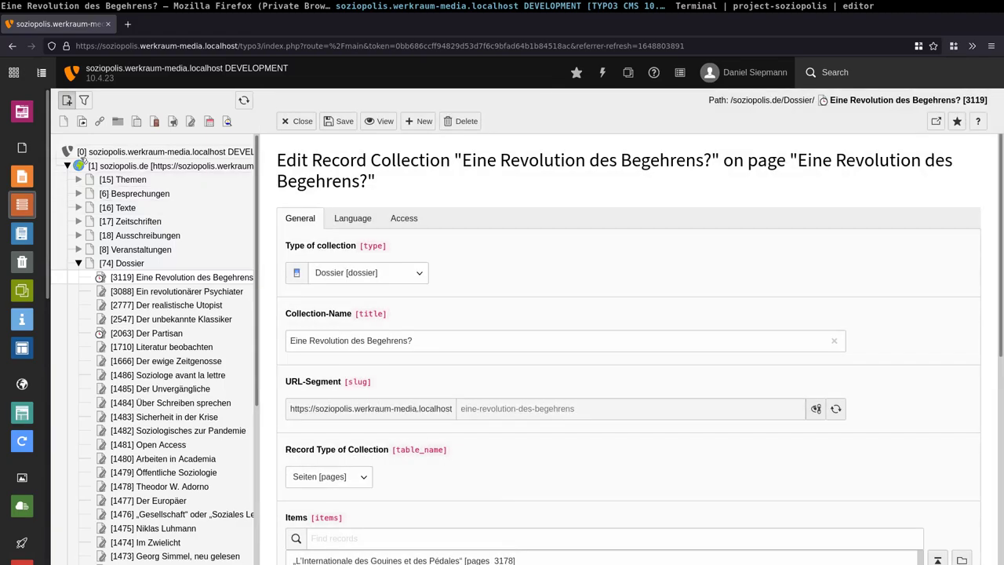
# Back in the page layout, open the collection from the article list preview
pyautogui.click(22, 177)
pyautogui.scroll(-10, 408, 329)
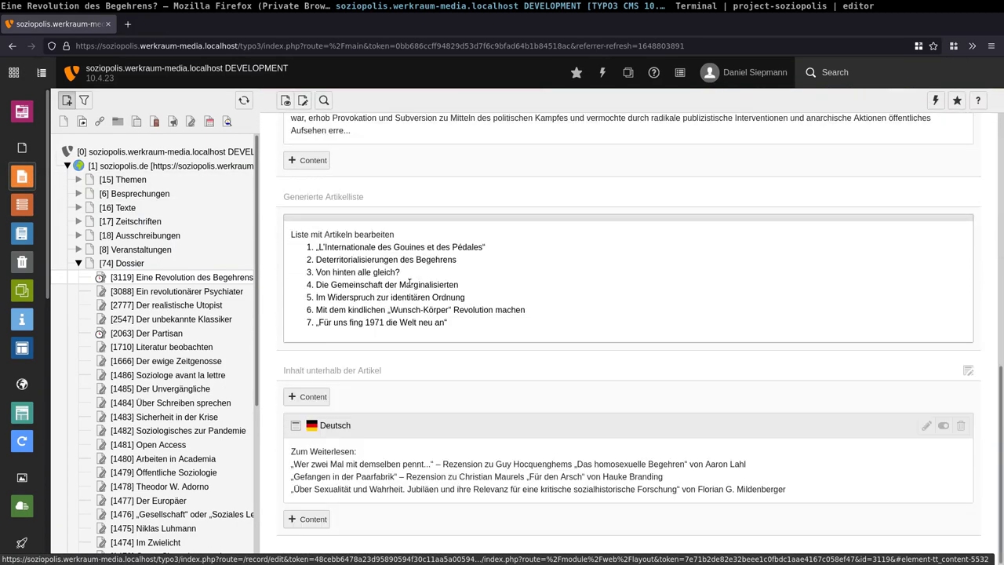
pyautogui.click(445, 304)
pyautogui.scroll(-4, 371, 315)
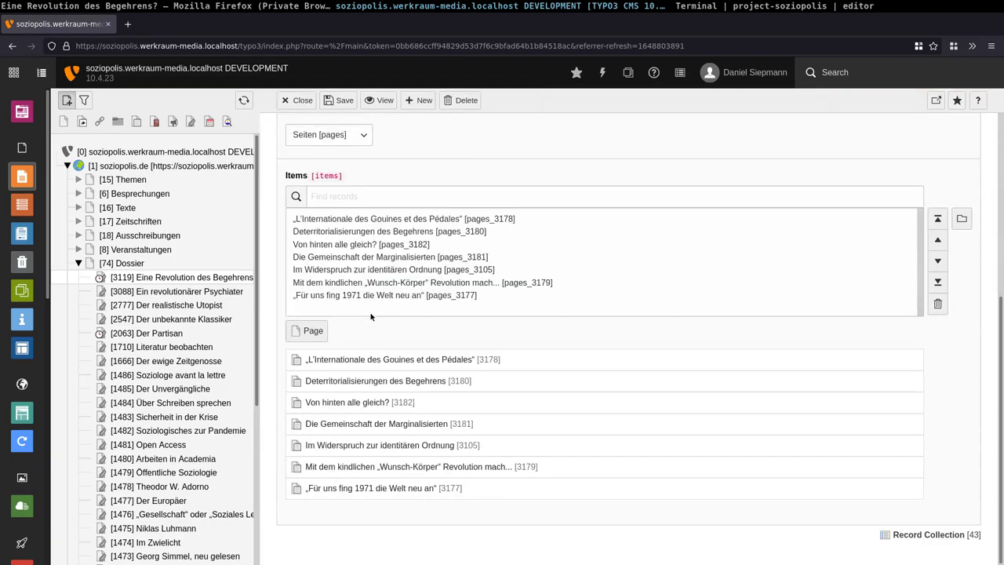
pyautogui.scroll(3, 365, 318)
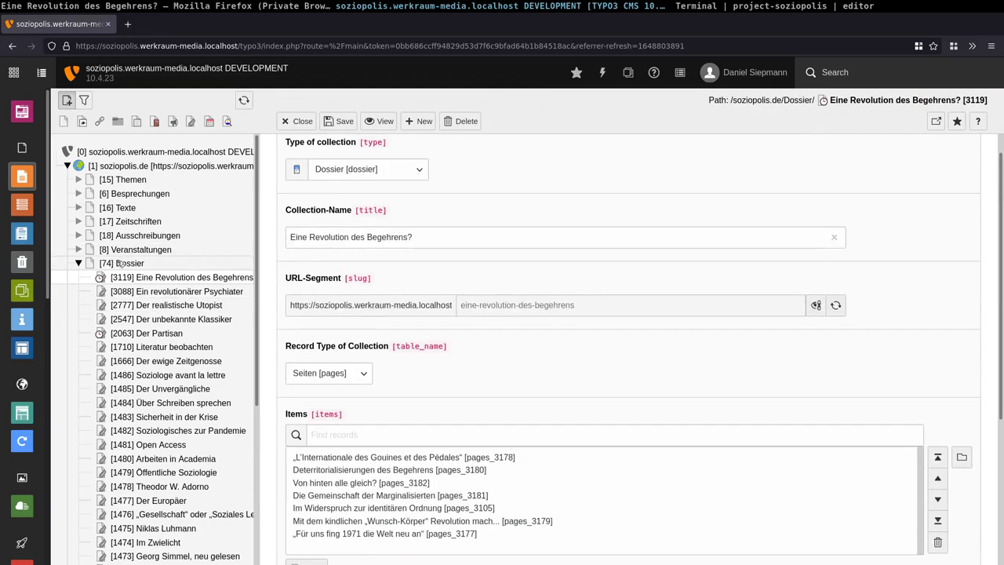
# Visit Dossier, open 'Eine Revolution des Begehrens?' and review it, then expand '[6] Besprechungen'
pyautogui.click(120, 264)
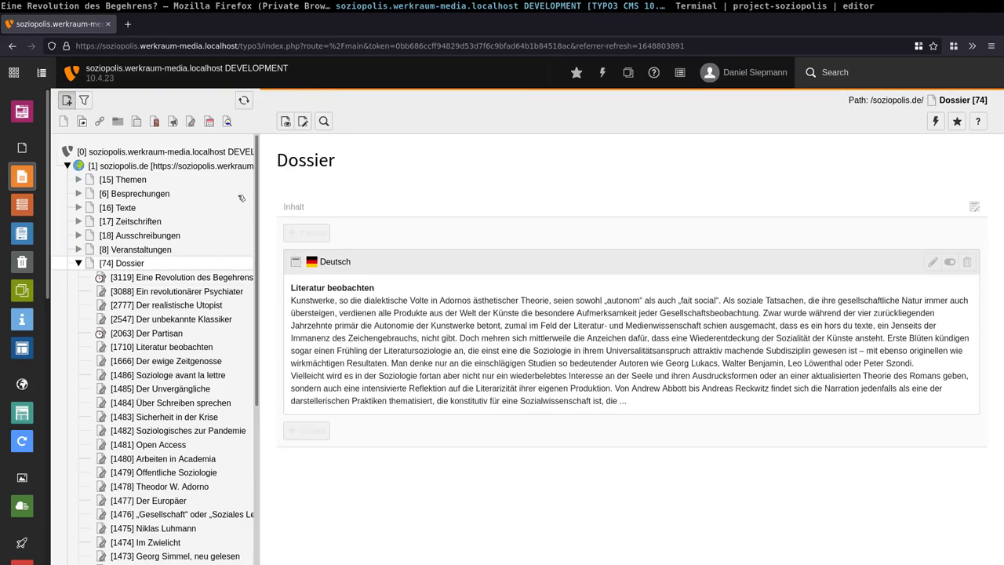
pyautogui.click(179, 278)
pyautogui.scroll(-5, 406, 352)
pyautogui.scroll(-4, 404, 379)
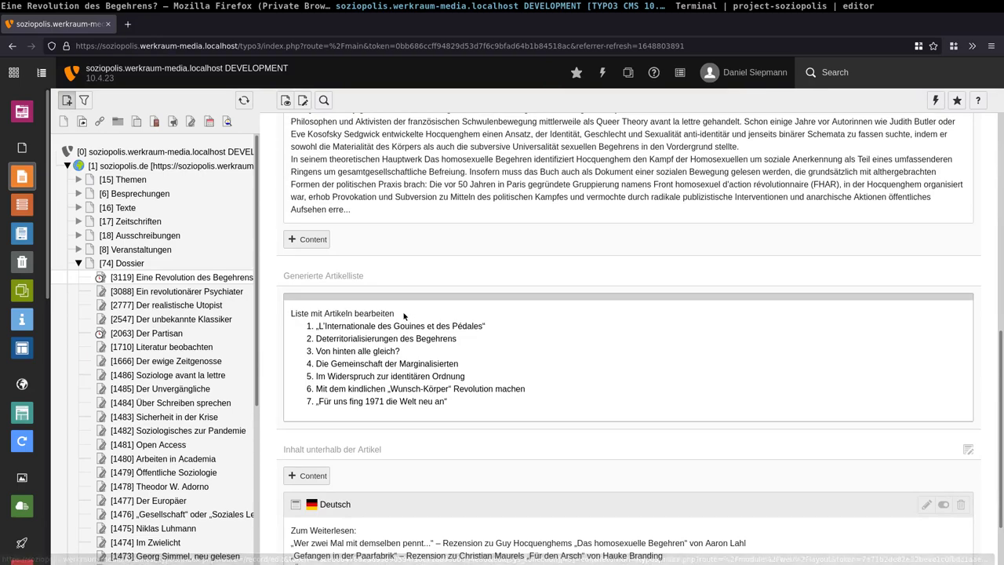
pyautogui.scroll(-2, 383, 317)
pyautogui.click(362, 322)
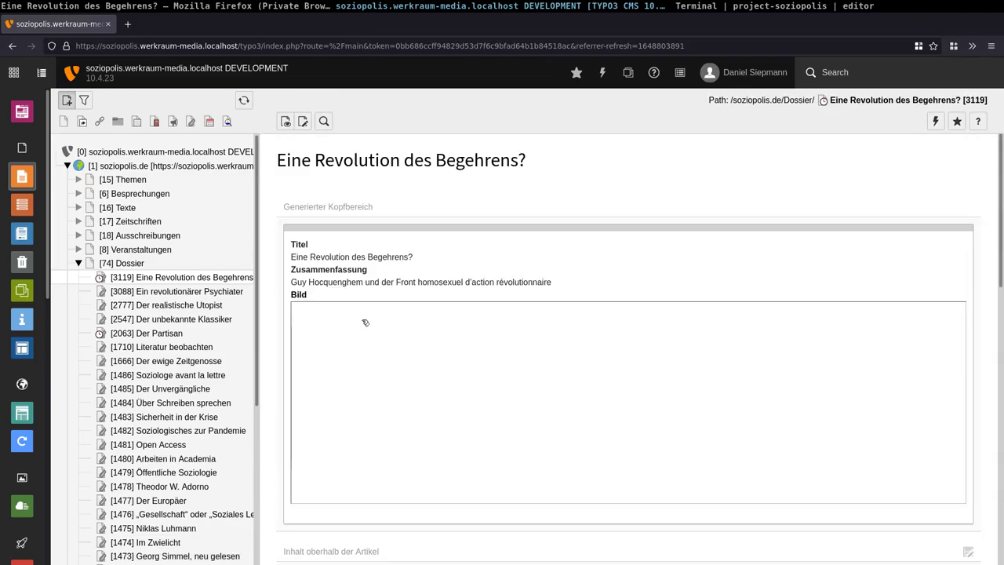
pyautogui.click(78, 194)
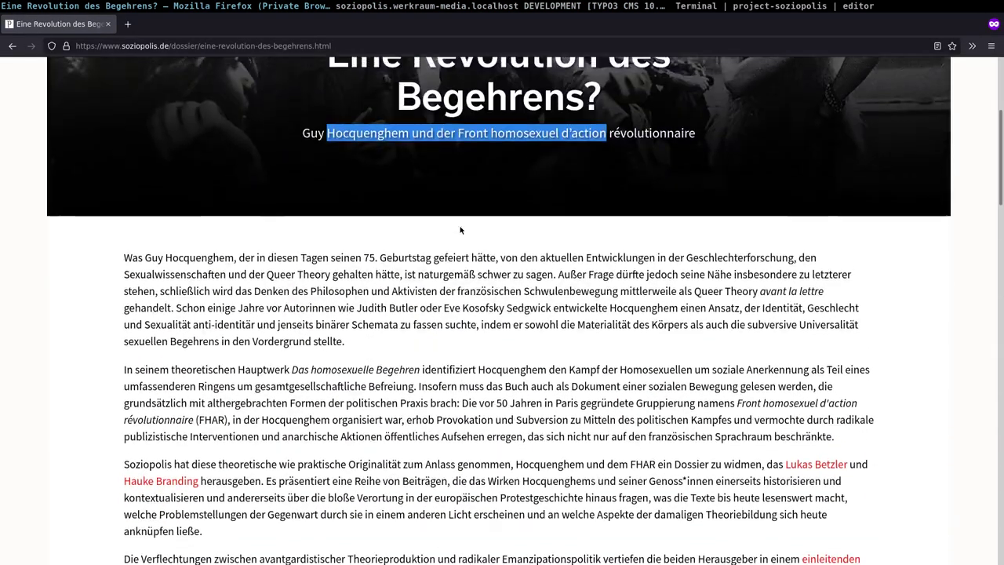
# Open the 'Deterritorialisierungen des Begehrens' essay and mark the dossier path in its URL
pyautogui.scroll(-5, 460, 229)
pyautogui.scroll(-1, 460, 229)
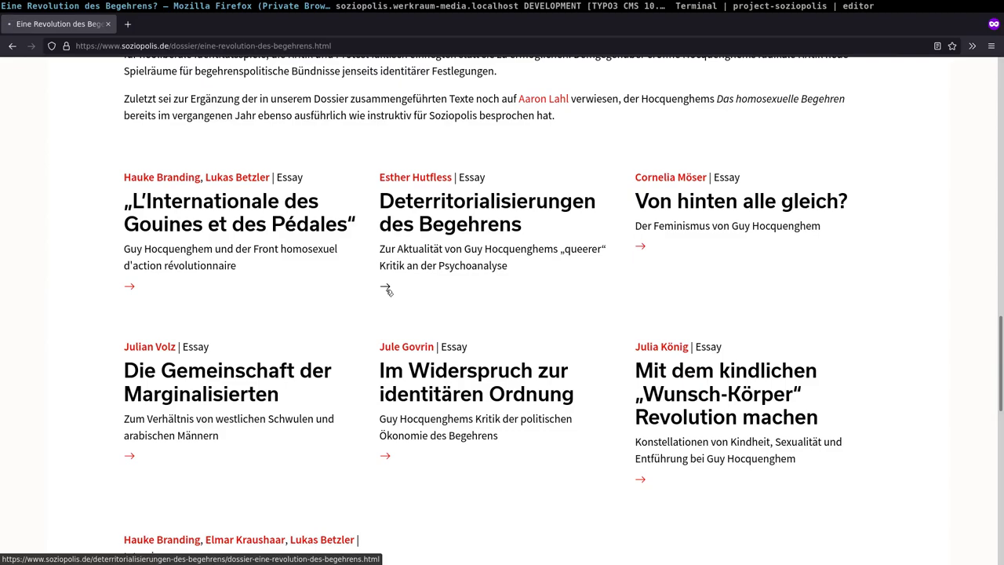
pyautogui.click(385, 289)
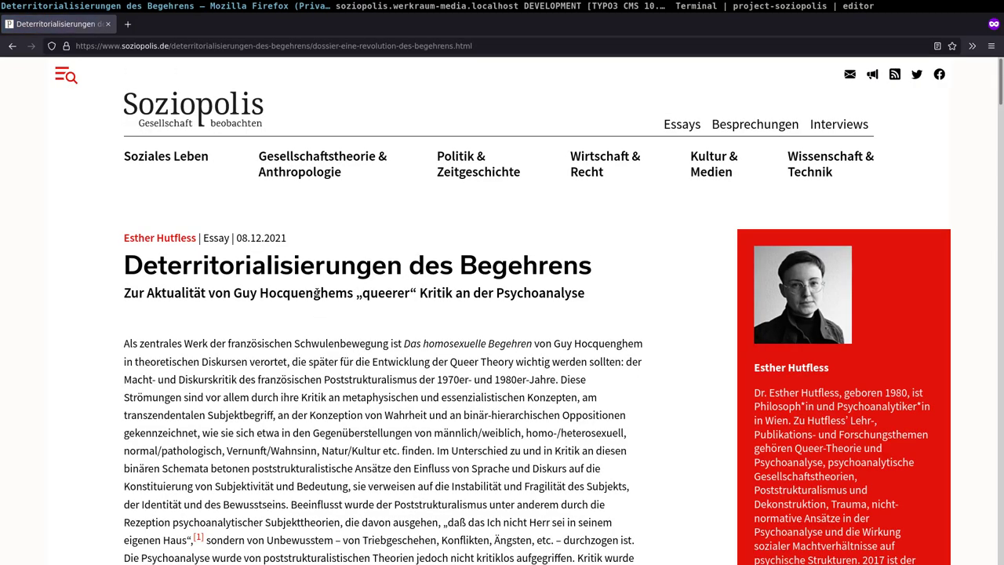
pyautogui.click(256, 47)
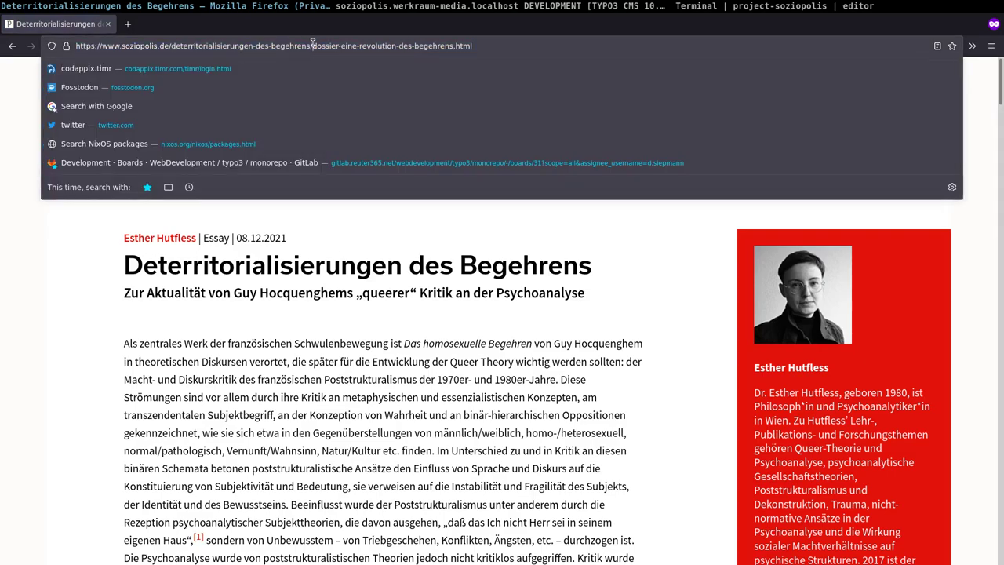
pyautogui.moveTo(312, 46); pyautogui.dragTo(509, 46)
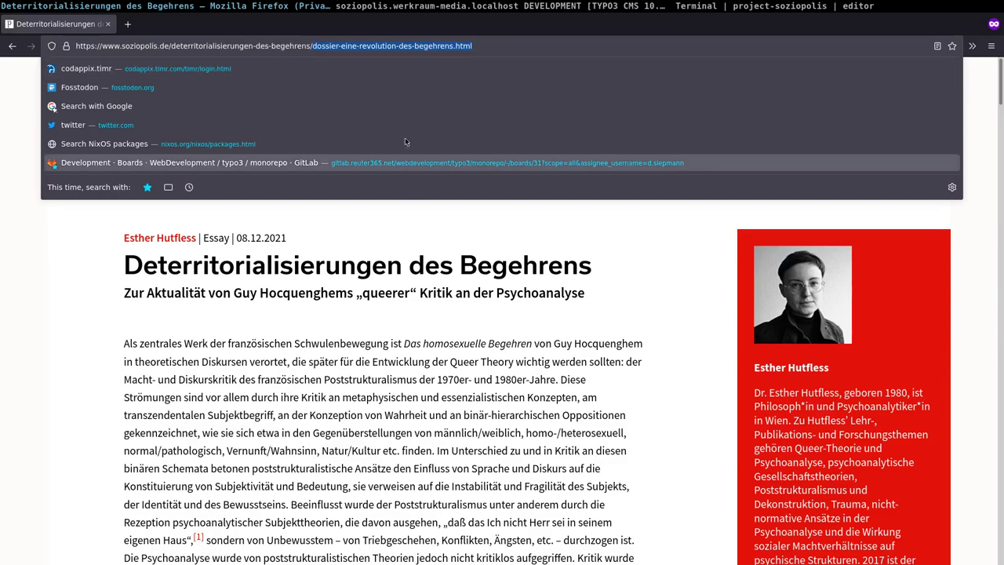
pyautogui.click(437, 395)
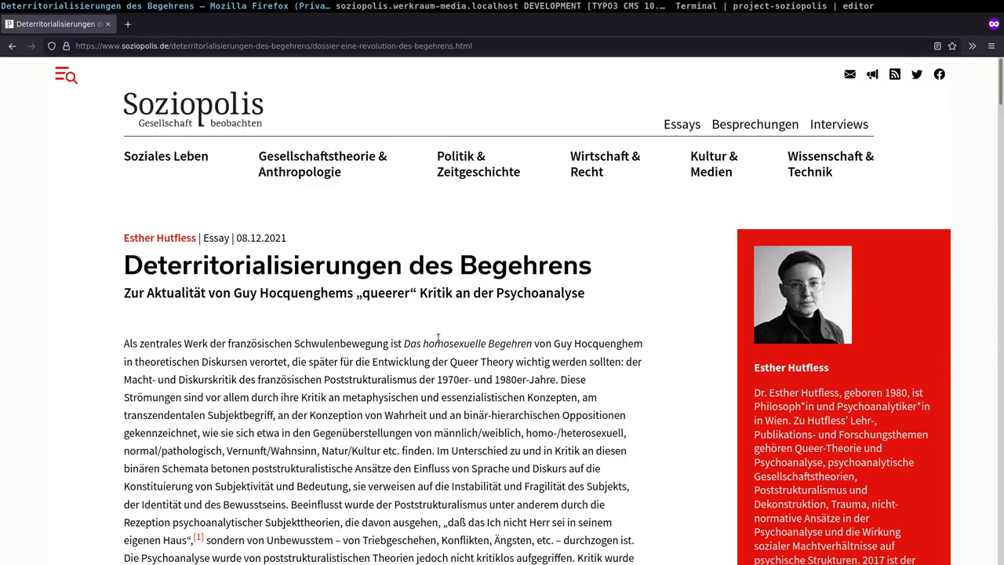
pyautogui.hotkey('ctrl', 'u')
pyautogui.hotkey('ctrl', 'f')
pyautogui.write('conin')
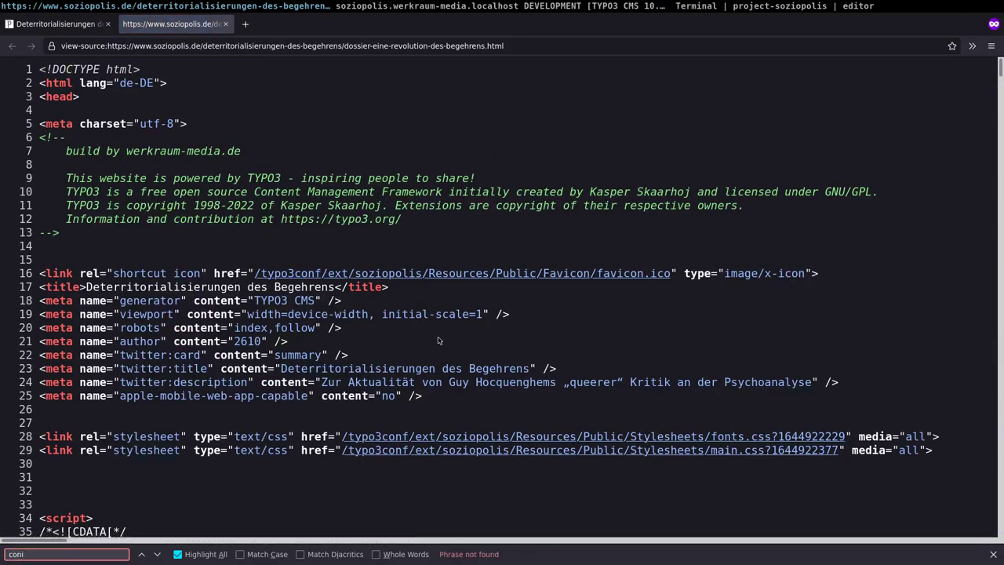
pyautogui.press('BackSpace')
pyautogui.press('BackSpace')
pyautogui.press('BackSpace')
pyautogui.write('o')
pyautogui.press('BackSpace')
pyautogui.press('BackSpace')
pyautogui.press('BackSpace')
pyautogui.write('anonical')
pyautogui.moveTo(207, 298); pyautogui.dragTo(756, 301)
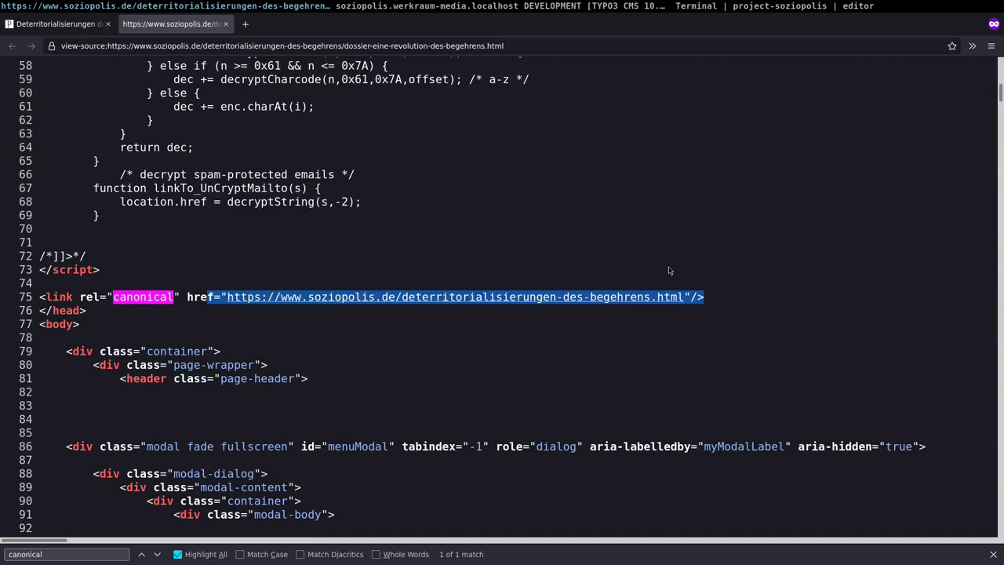
pyautogui.click(225, 25)
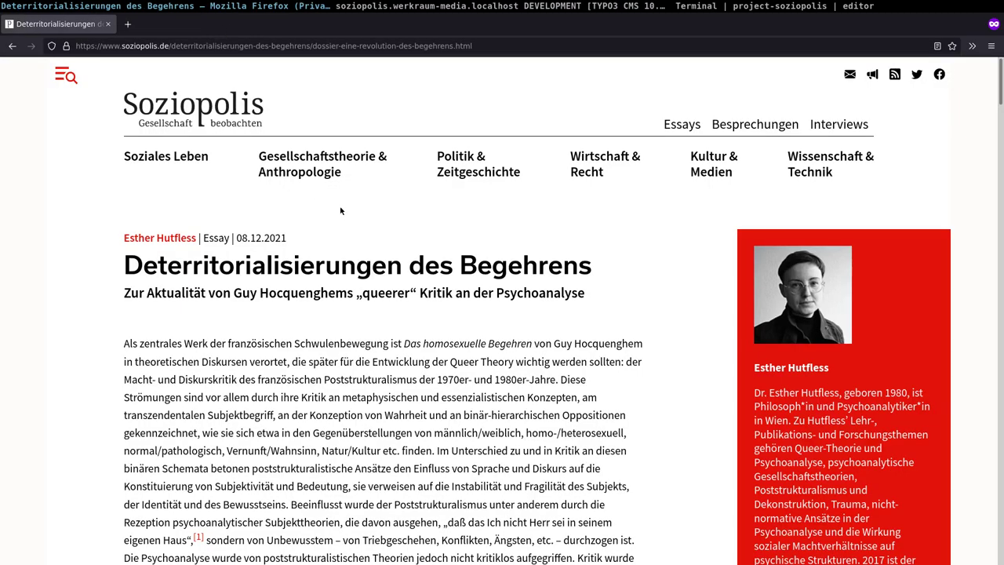
# Highlight 'dossier' in the article URL, then locate the 'Teil von Dossier' sidebar links
pyautogui.doubleClick(325, 45)
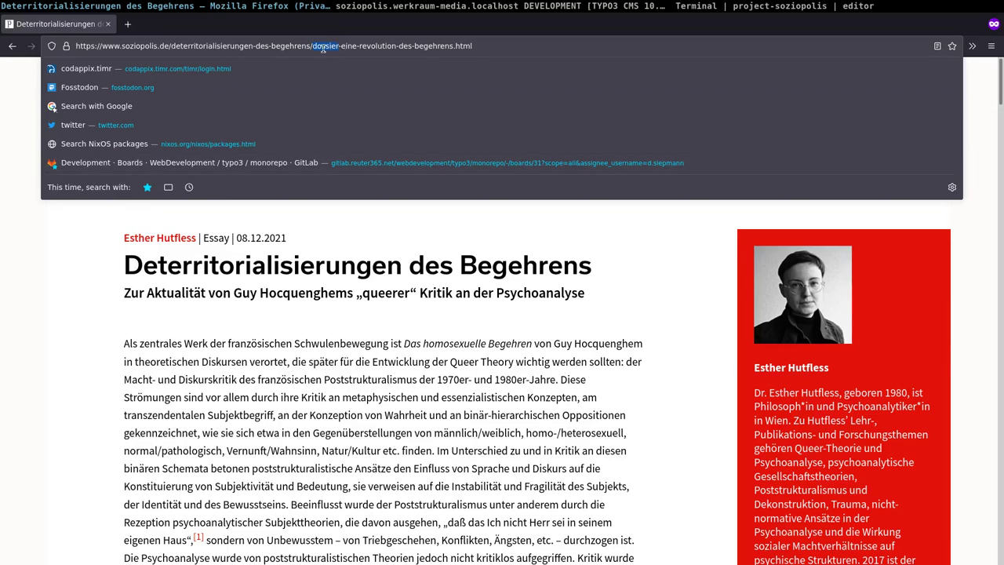
pyautogui.click(618, 350)
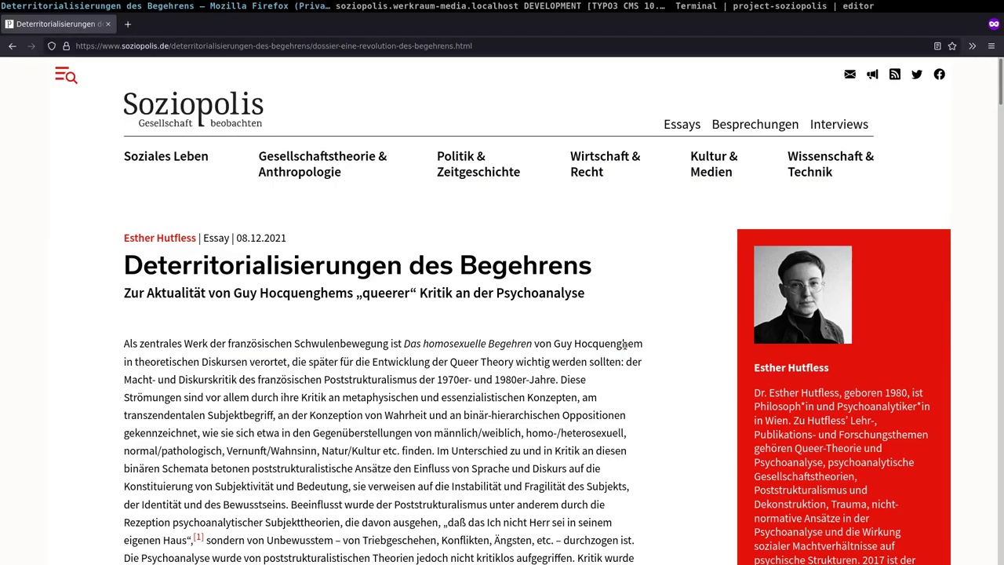
pyautogui.scroll(-4, 627, 340)
pyautogui.scroll(-3, 627, 338)
pyautogui.scroll(-3, 627, 339)
pyautogui.scroll(-3, 650, 333)
pyautogui.scroll(-3, 678, 328)
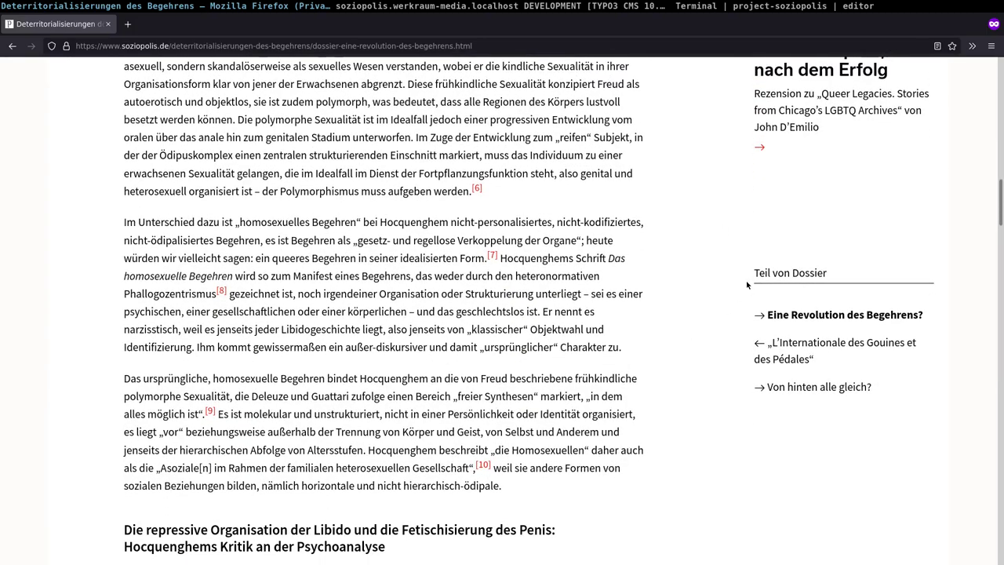
pyautogui.moveTo(755, 272); pyautogui.dragTo(863, 361)
pyautogui.click(858, 471)
# Try the dossier link, then go back and open the previous article on Gouines et des Pédales
pyautogui.click(828, 314)
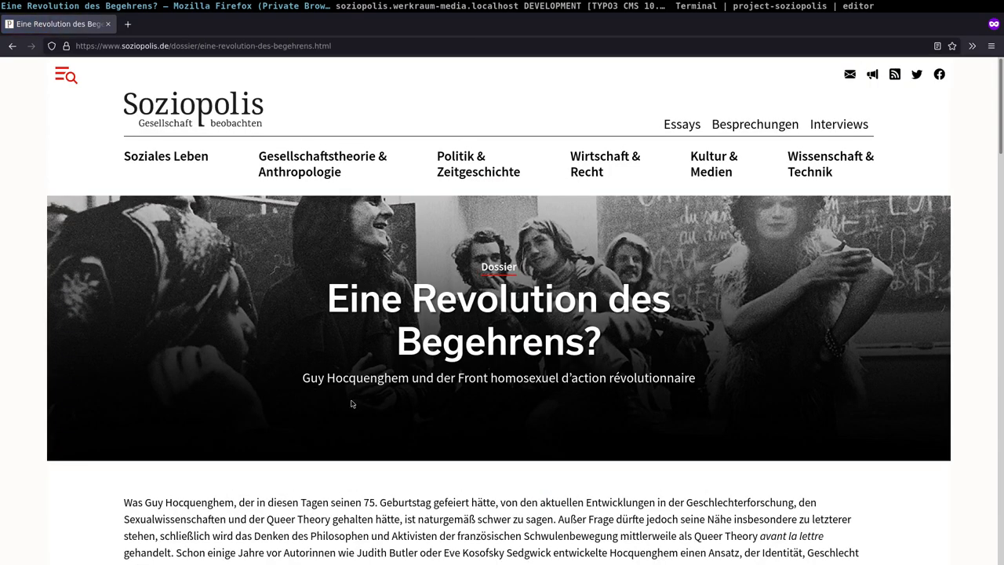
pyautogui.hotkey('alt', 'Left')
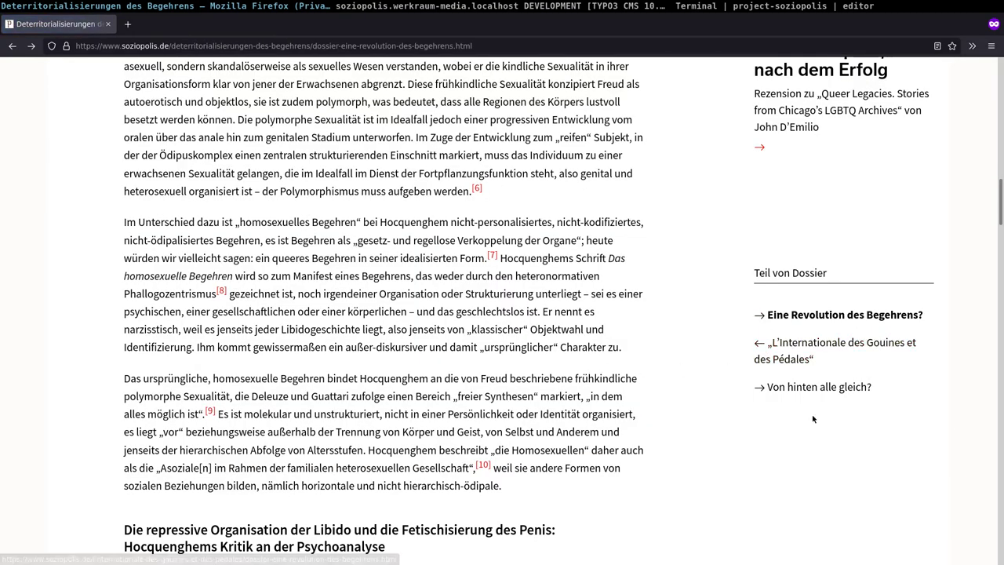
pyautogui.click(805, 350)
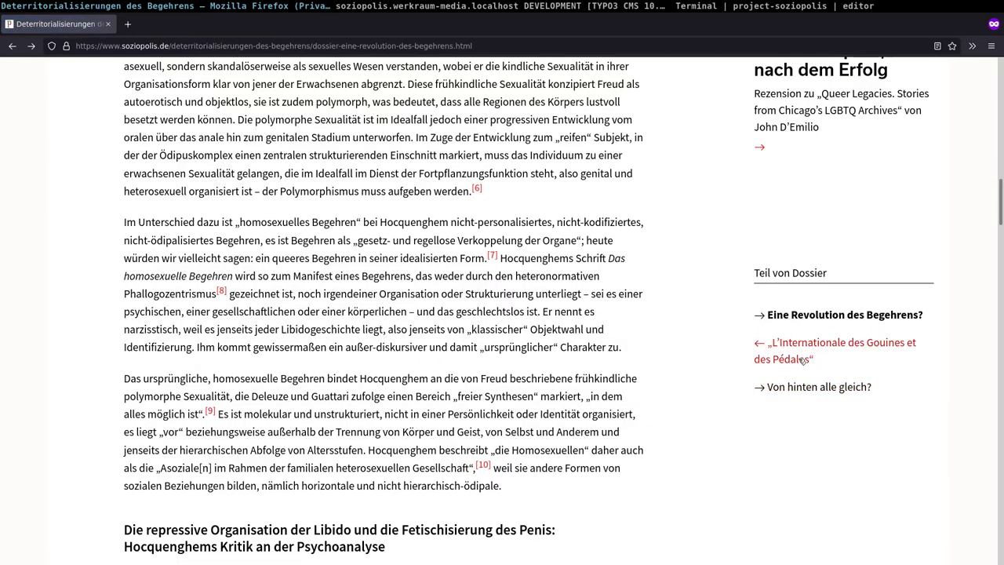
pyautogui.scroll(-10, 690, 372)
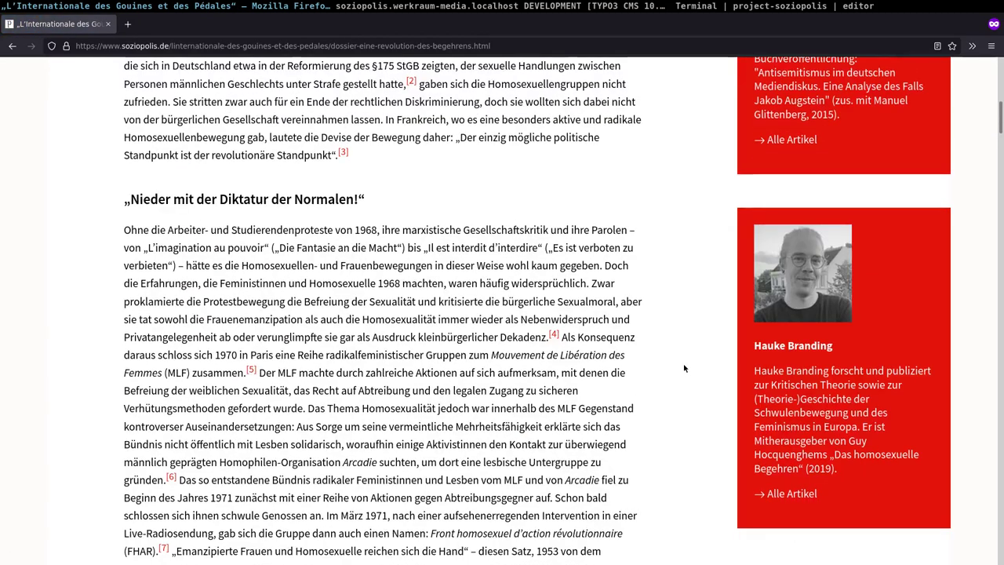
pyautogui.scroll(-5, 721, 368)
pyautogui.scroll(-10, 725, 367)
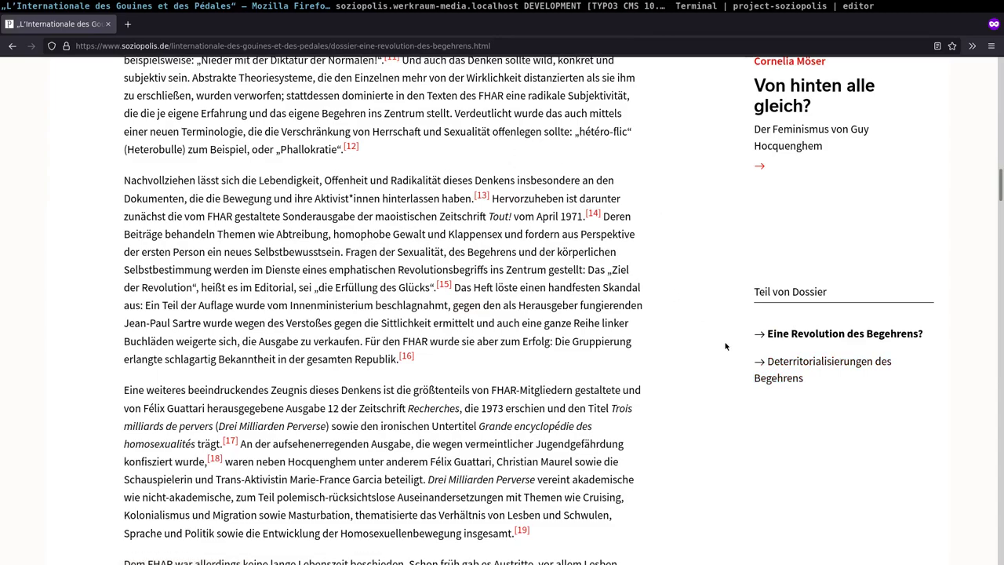
# Use the sidebar's next link to return to 'Deterritorialisierungen des Begehrens', then navigate back
pyautogui.click(801, 363)
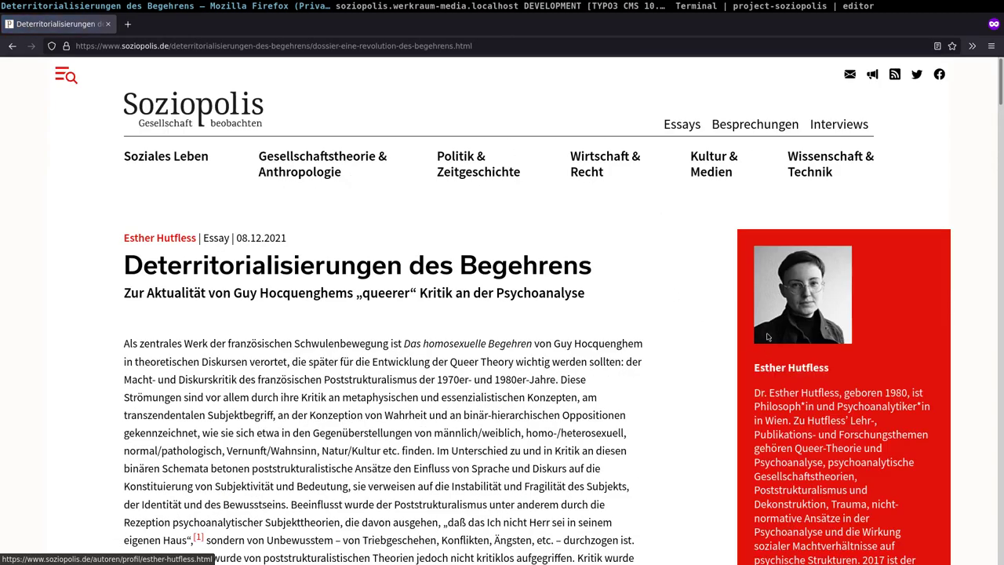
pyautogui.scroll(-15, 767, 337)
pyautogui.scroll(-5, 752, 329)
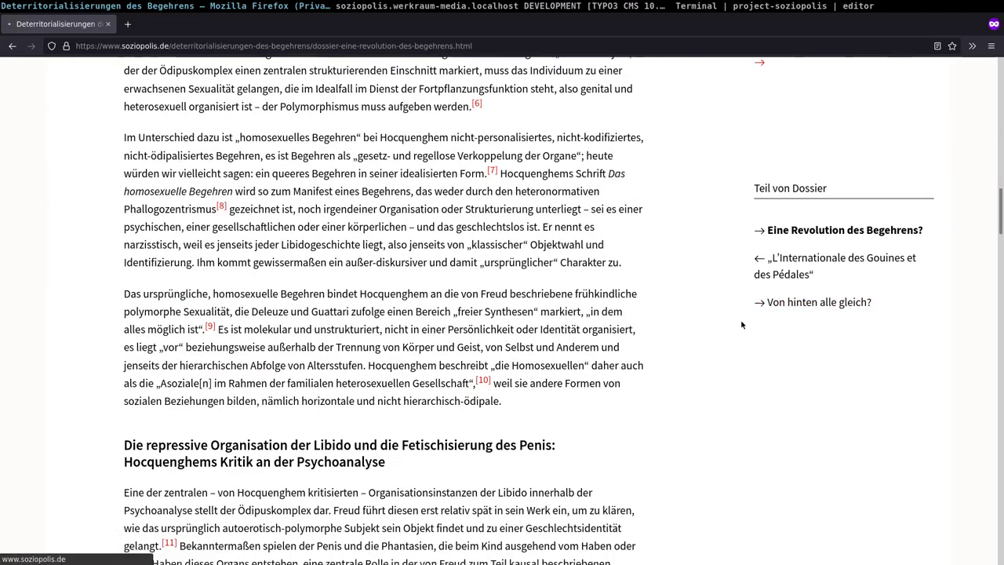
pyautogui.hotkey('alt', 'Left')
pyautogui.scroll(-10, 740, 318)
pyautogui.scroll(3, 745, 315)
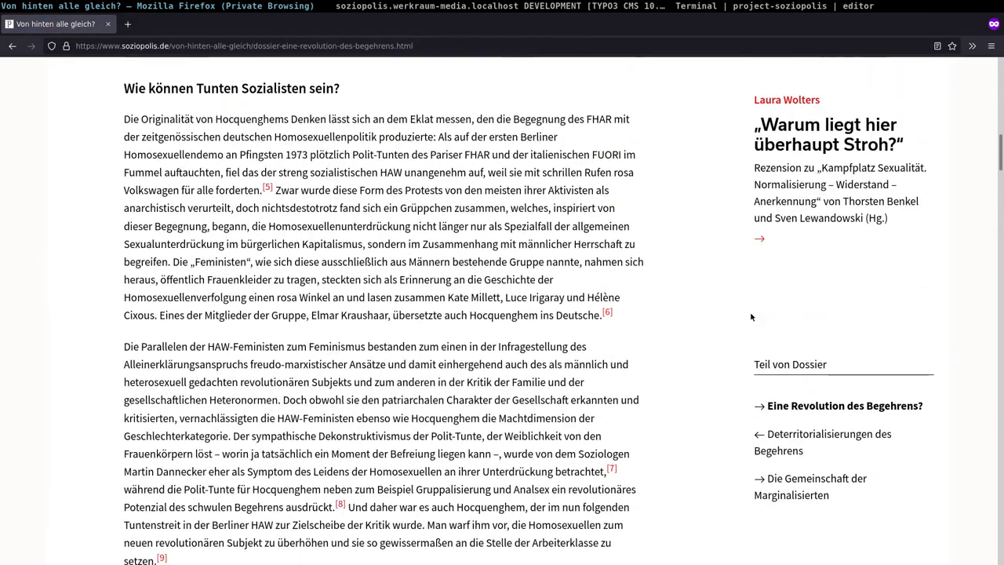
# Open the 'Eine Revolution des Begehrens?' dossier overview and scroll to its essay grid
pyautogui.click(839, 406)
pyautogui.scroll(-10, 522, 331)
pyautogui.scroll(-5, 519, 333)
pyautogui.scroll(-5, 518, 333)
pyautogui.scroll(3, 353, 235)
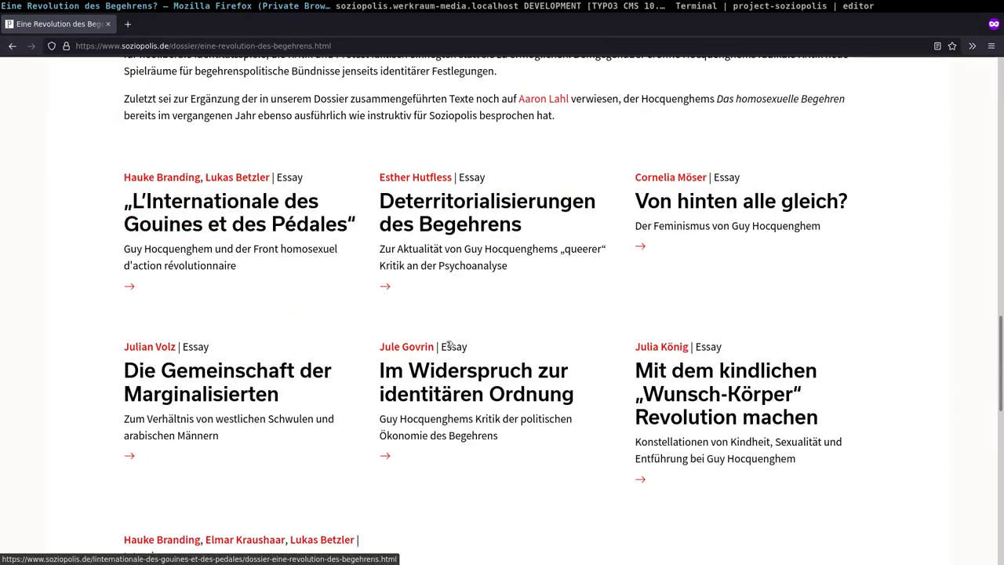
pyautogui.click(486, 8)
pyautogui.scroll(-5, 392, 313)
# Collapse the [74] Dossier tree branch and review the 'Eine Revolution des Begehrens?' page header
pyautogui.scroll(-5, 353, 361)
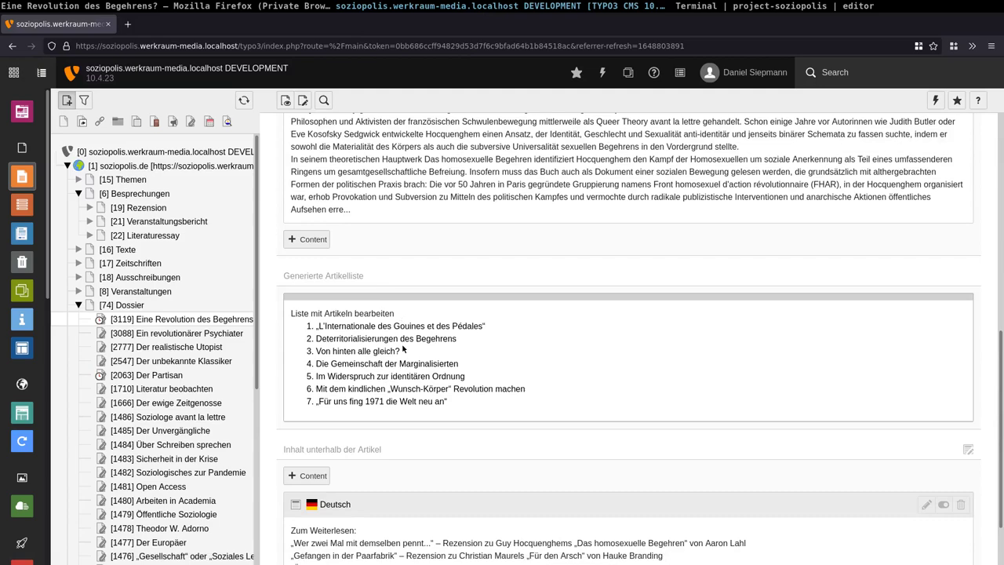
pyautogui.click(79, 305)
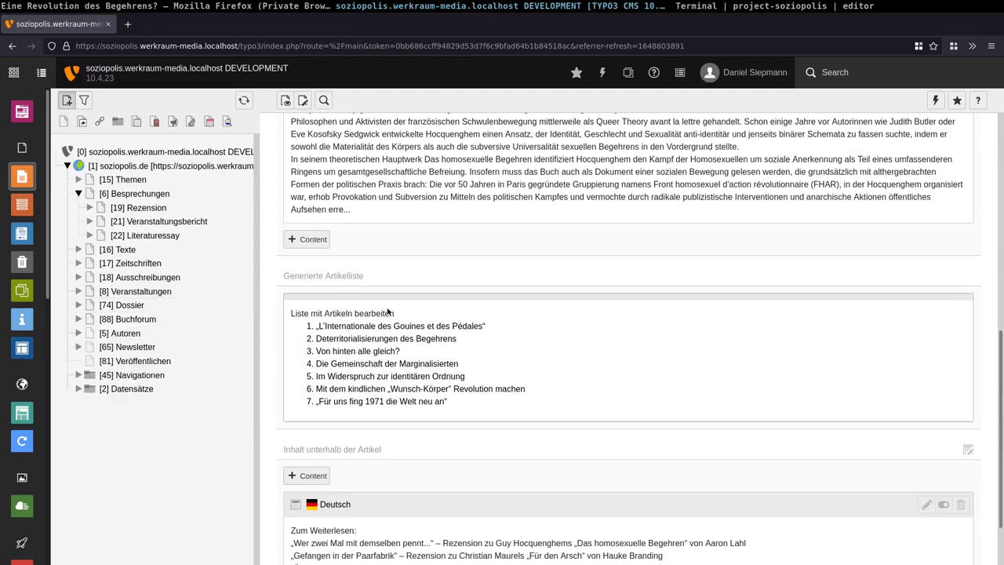
pyautogui.scroll(-2, 436, 291)
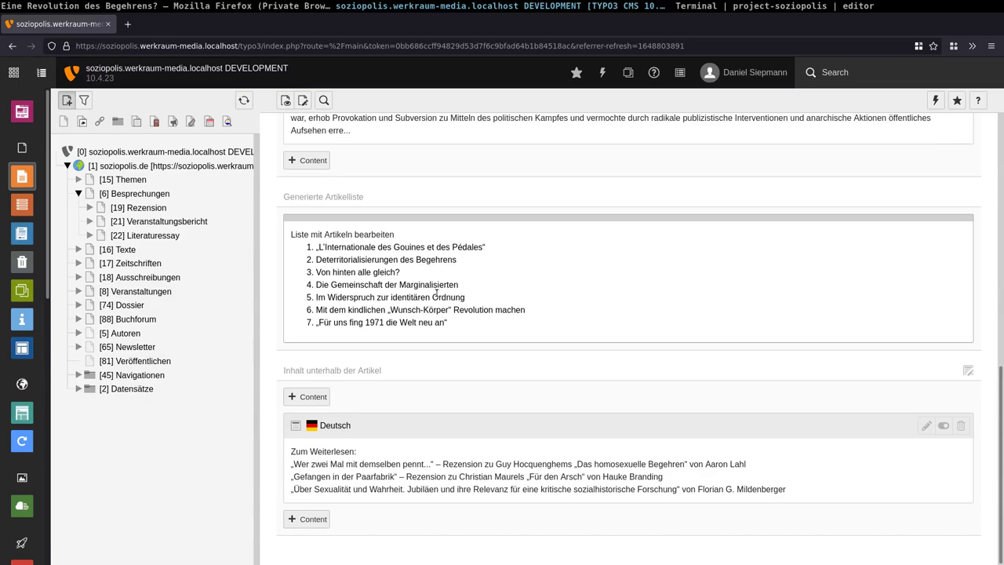
pyautogui.scroll(5, 436, 291)
pyautogui.scroll(5, 436, 292)
pyautogui.scroll(5, 438, 292)
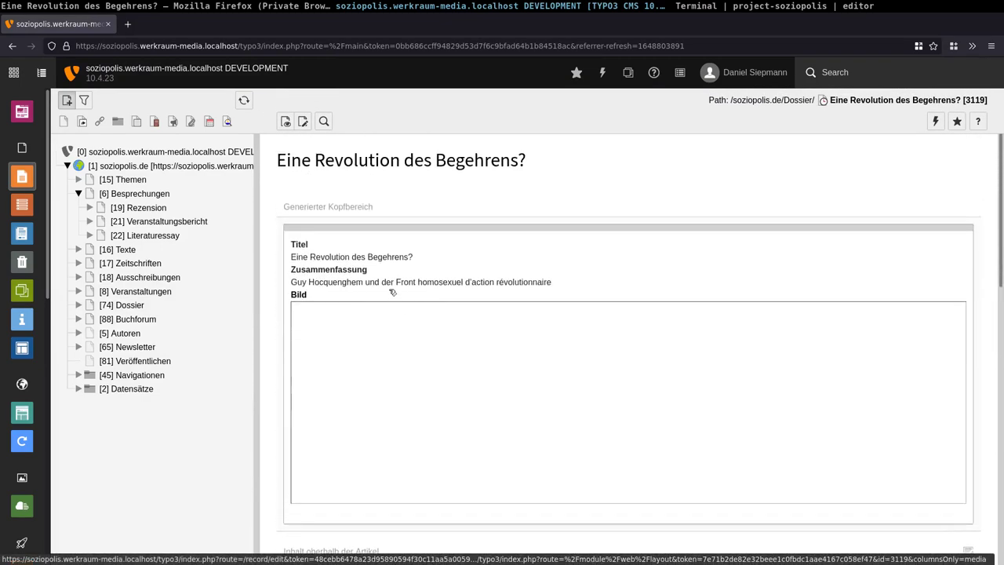
pyautogui.scroll(-5, 408, 214)
pyautogui.scroll(-2, 400, 231)
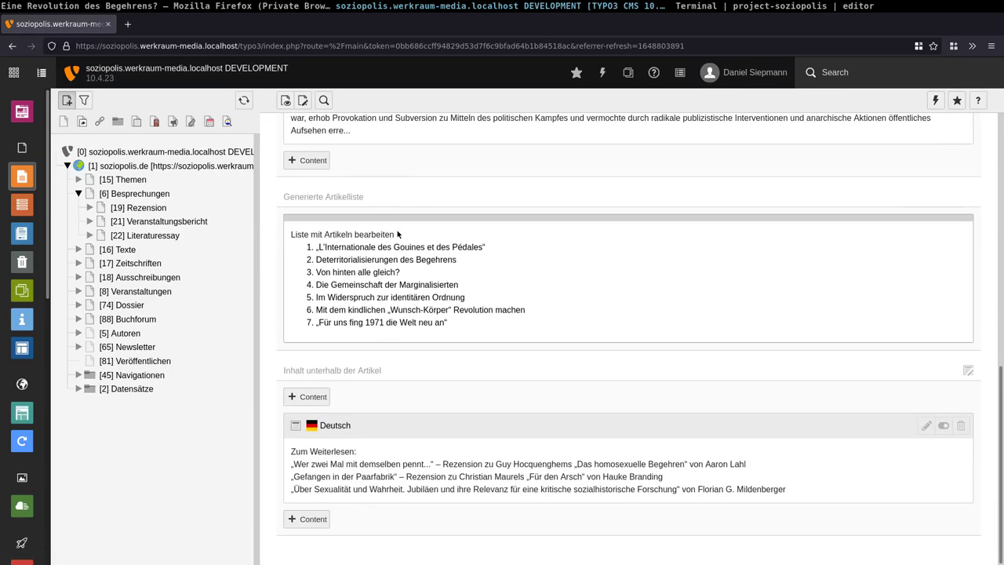
pyautogui.scroll(1, 397, 233)
pyautogui.scroll(-2, 397, 234)
pyautogui.scroll(8, 398, 234)
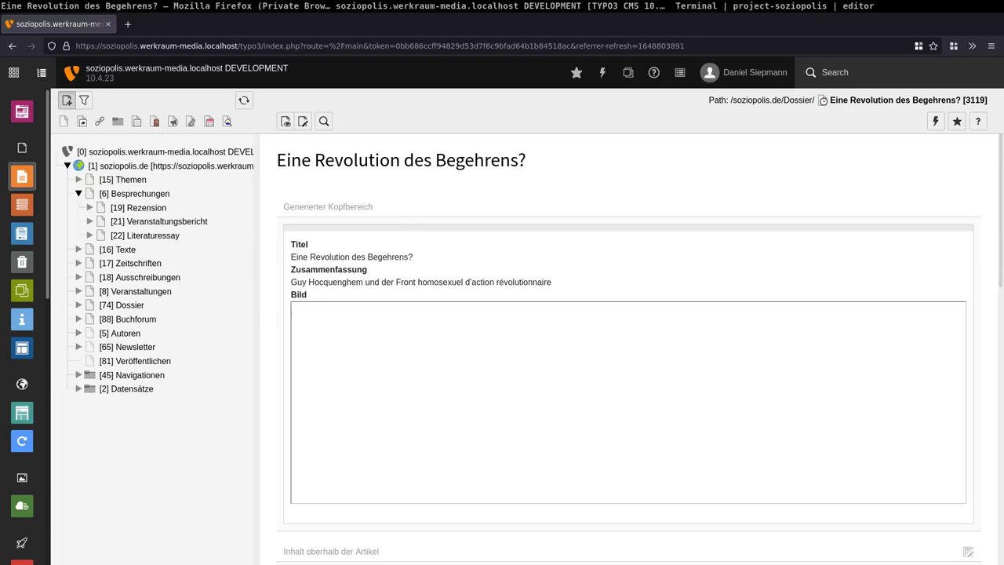
pyautogui.press('super')
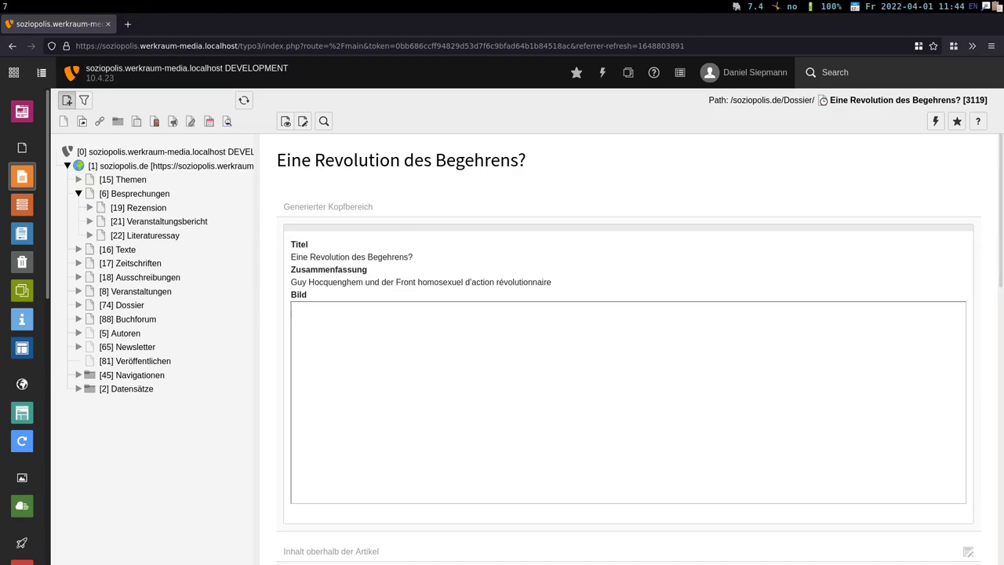